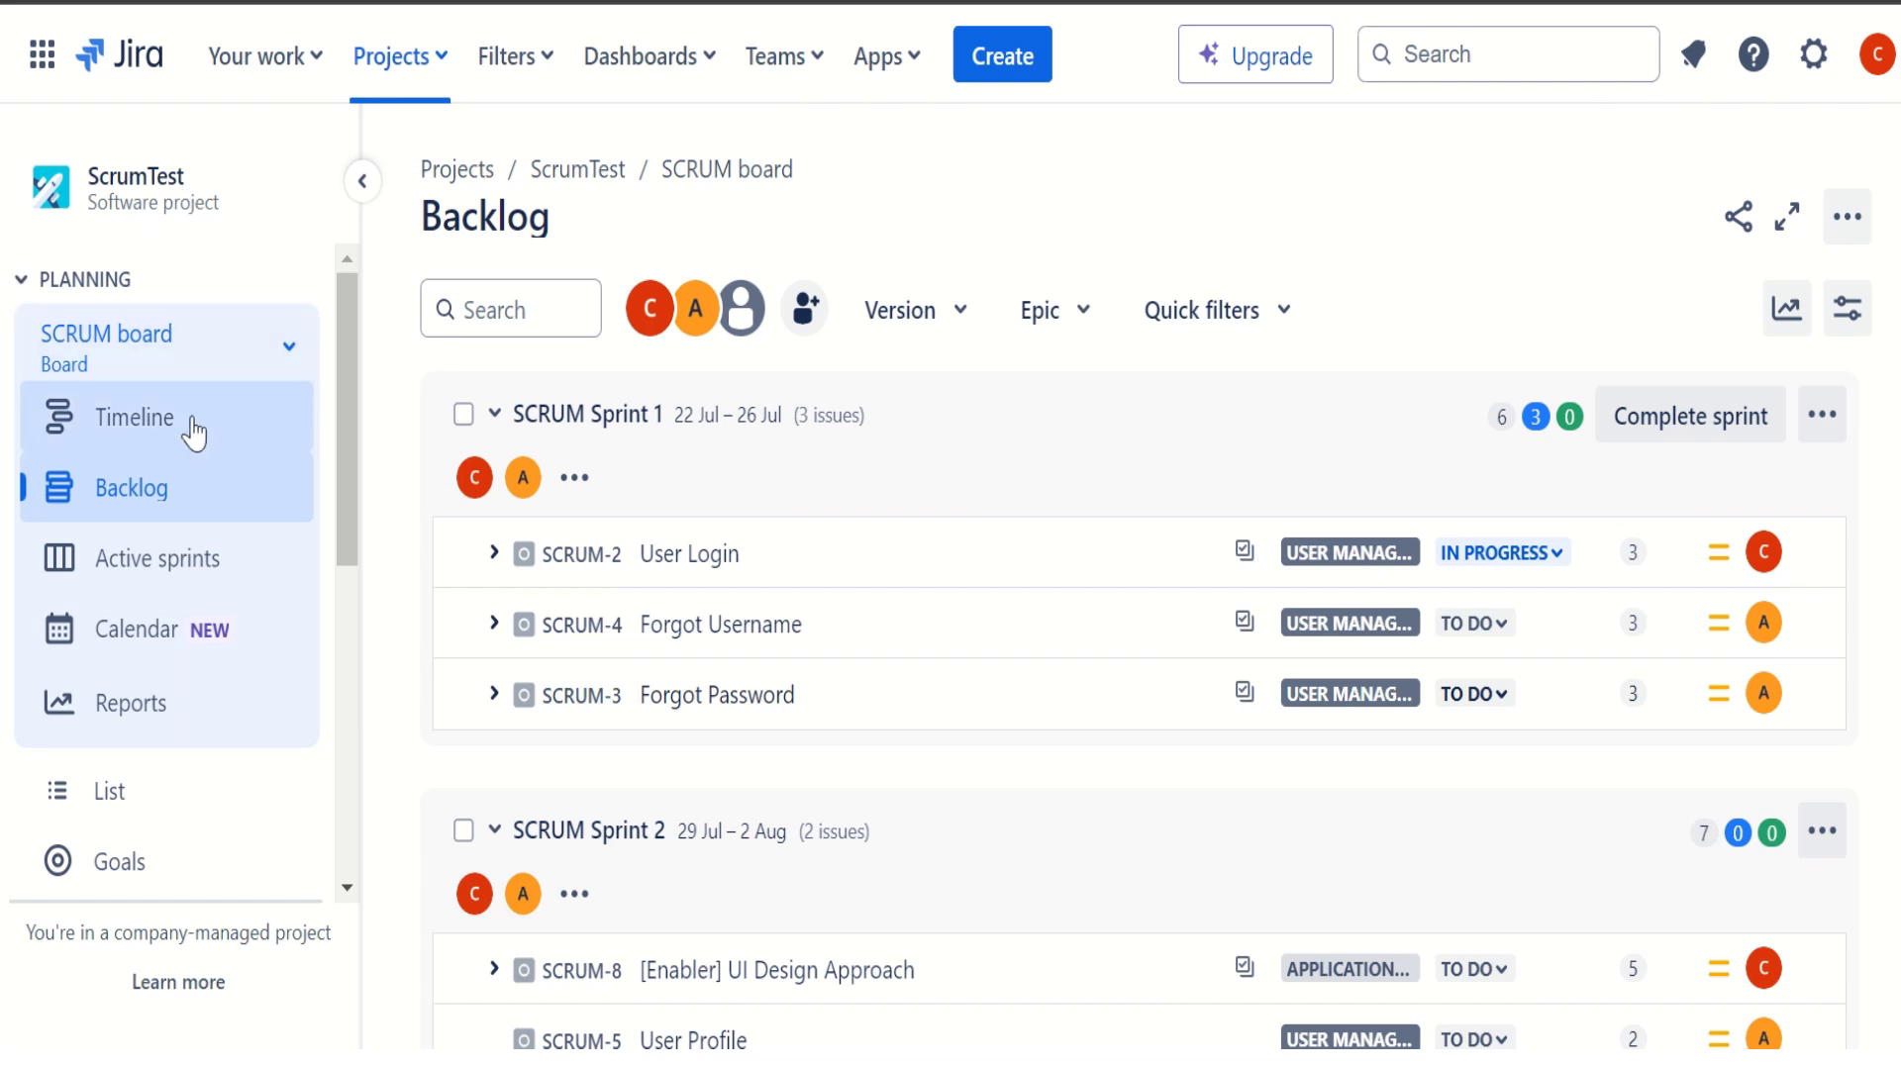
Open the ScrumTest backlog and scroll past the sprints to the Backlog section and the sidebar's List item.
{"action": "left_click", "coordinate": [146, 505]}
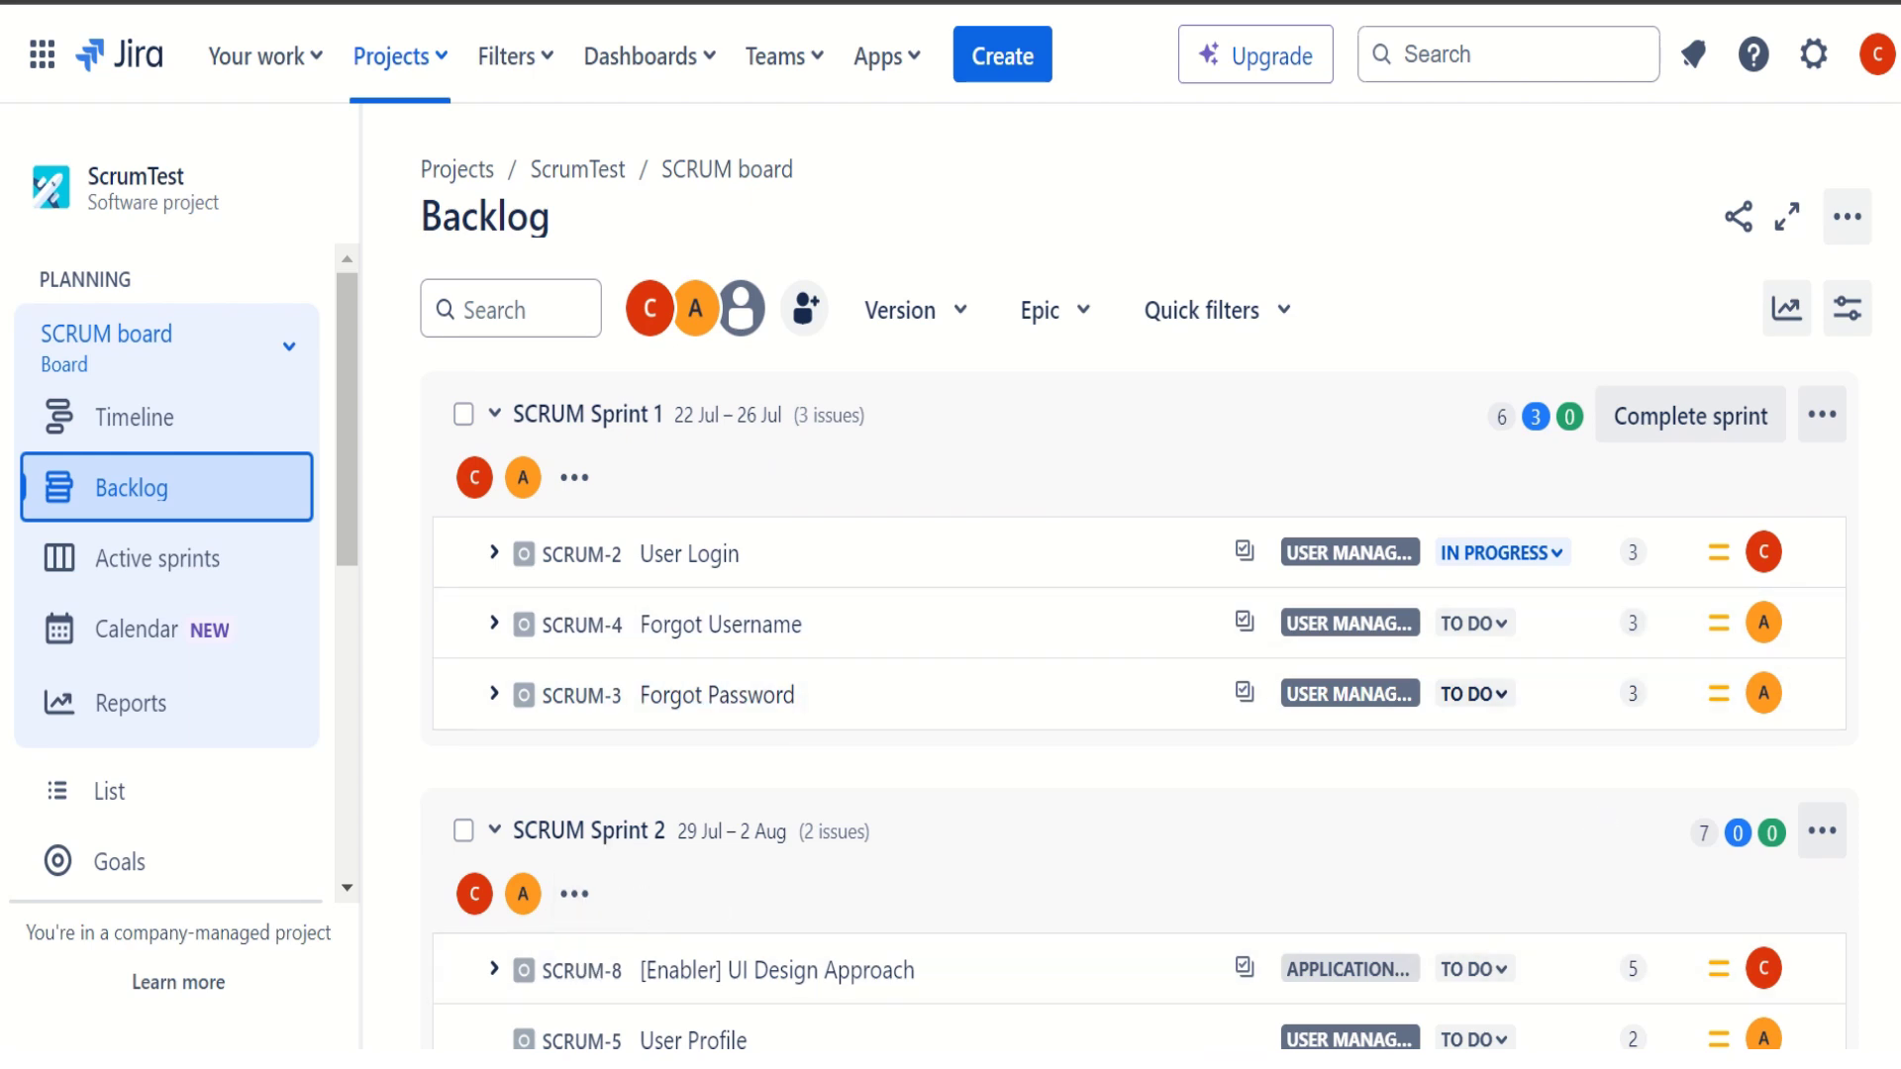
{"action": "scroll", "coordinate": [1139, 708], "scroll_direction": "down", "scroll_amount": 6}
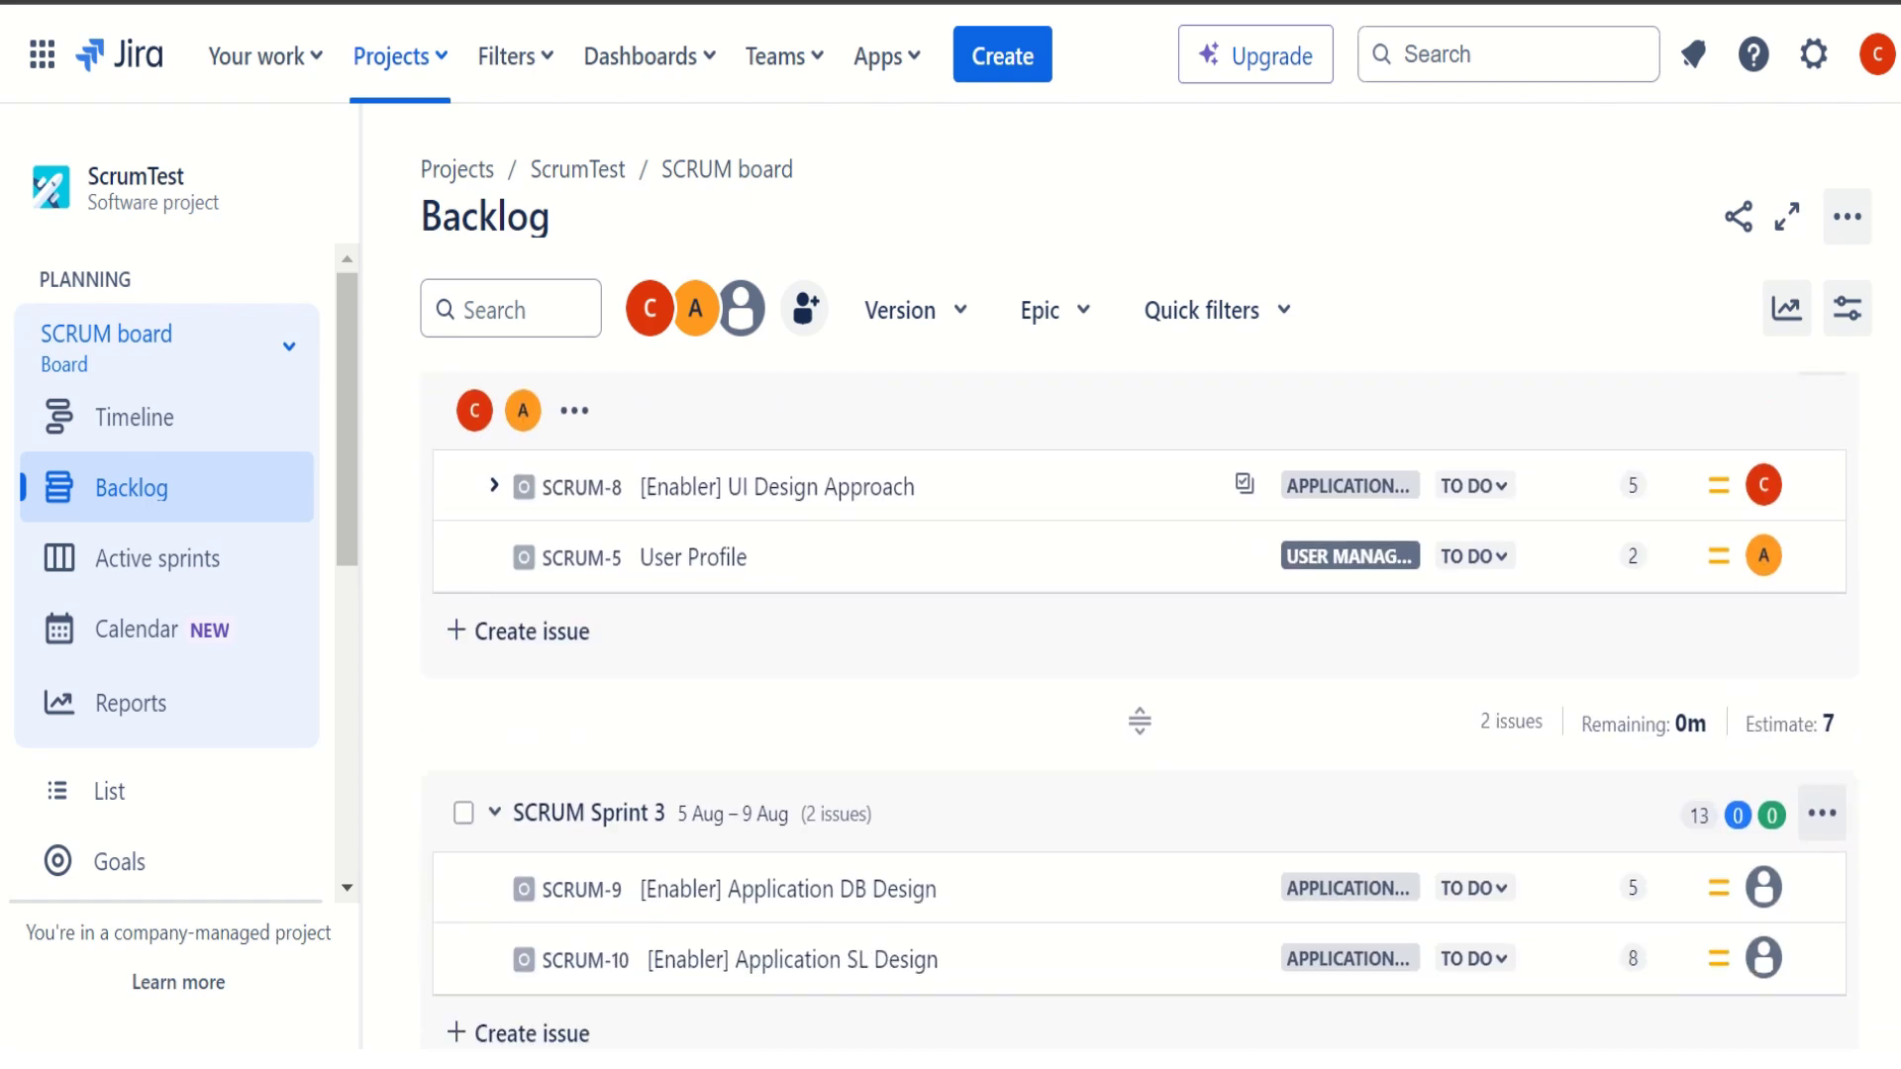
{"action": "scroll", "coordinate": [1139, 708], "scroll_direction": "down", "scroll_amount": 4}
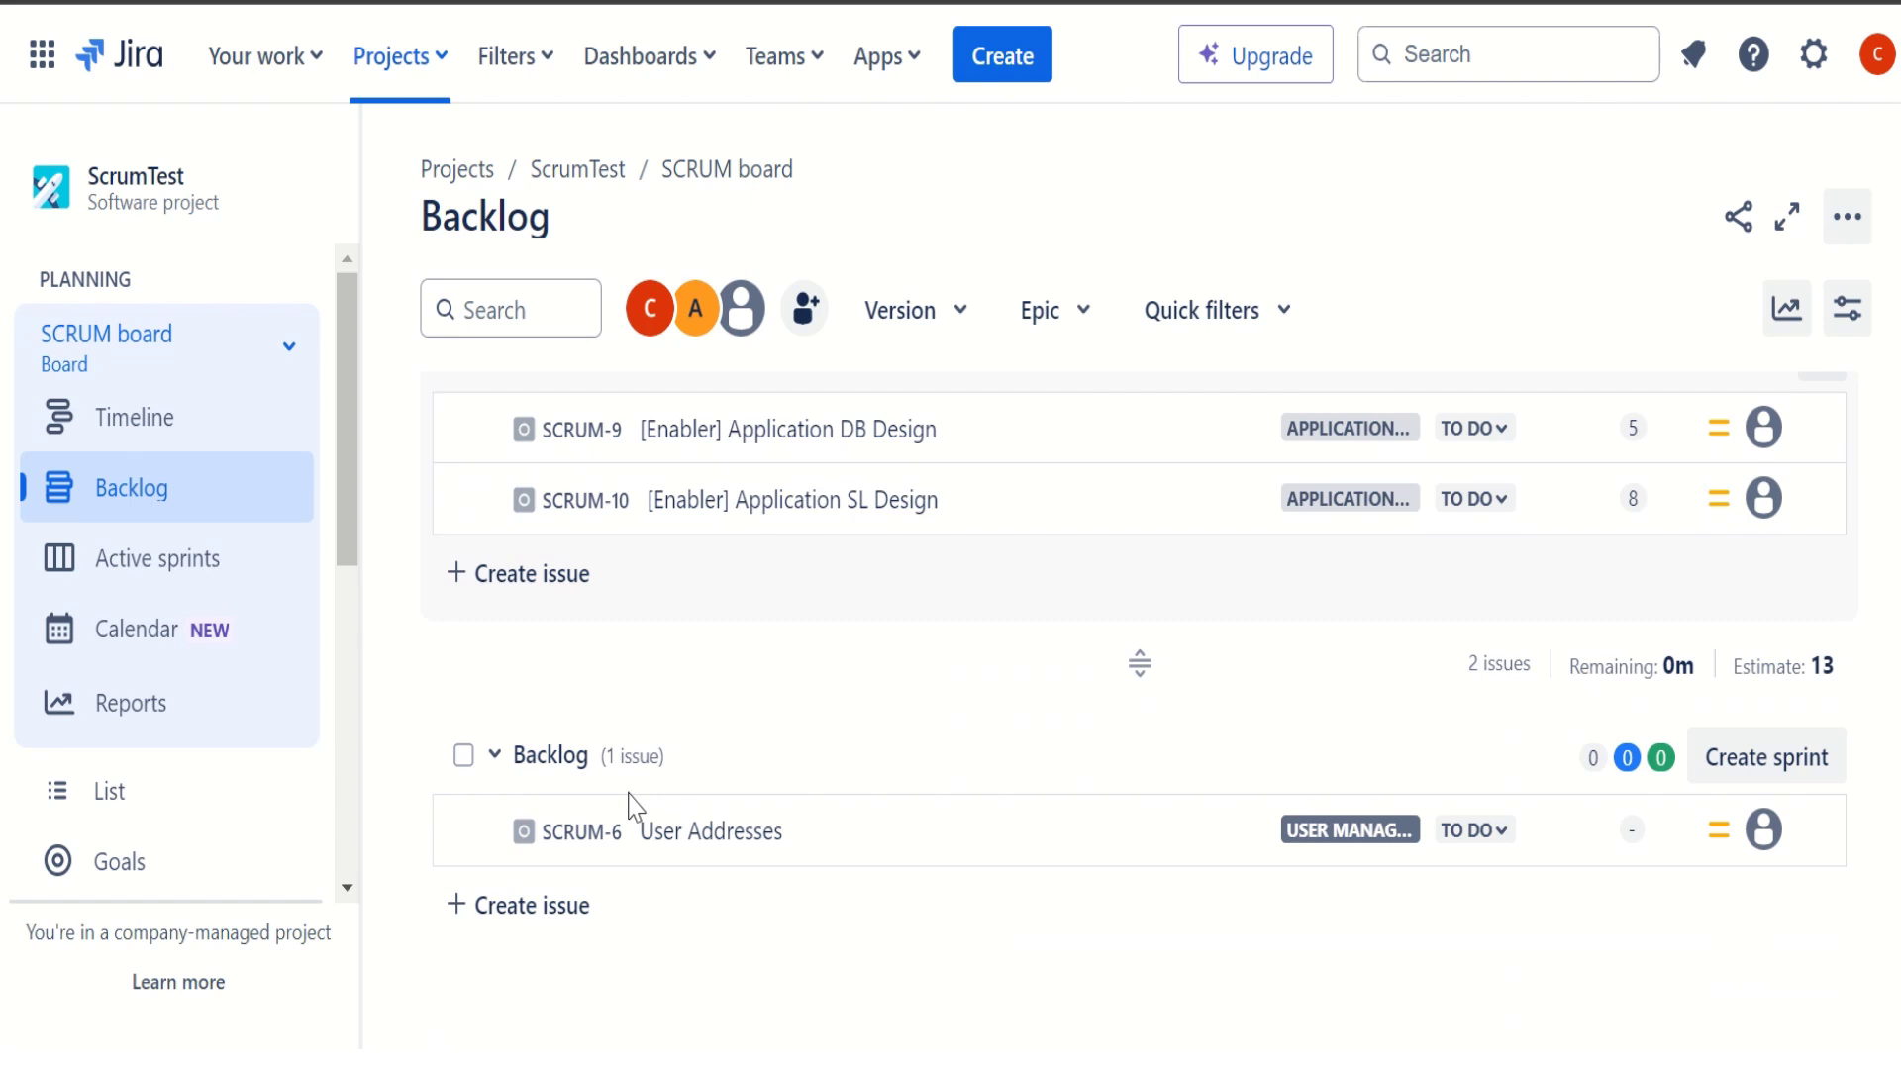
{"action": "mouse_move", "coordinate": [358, 462]}
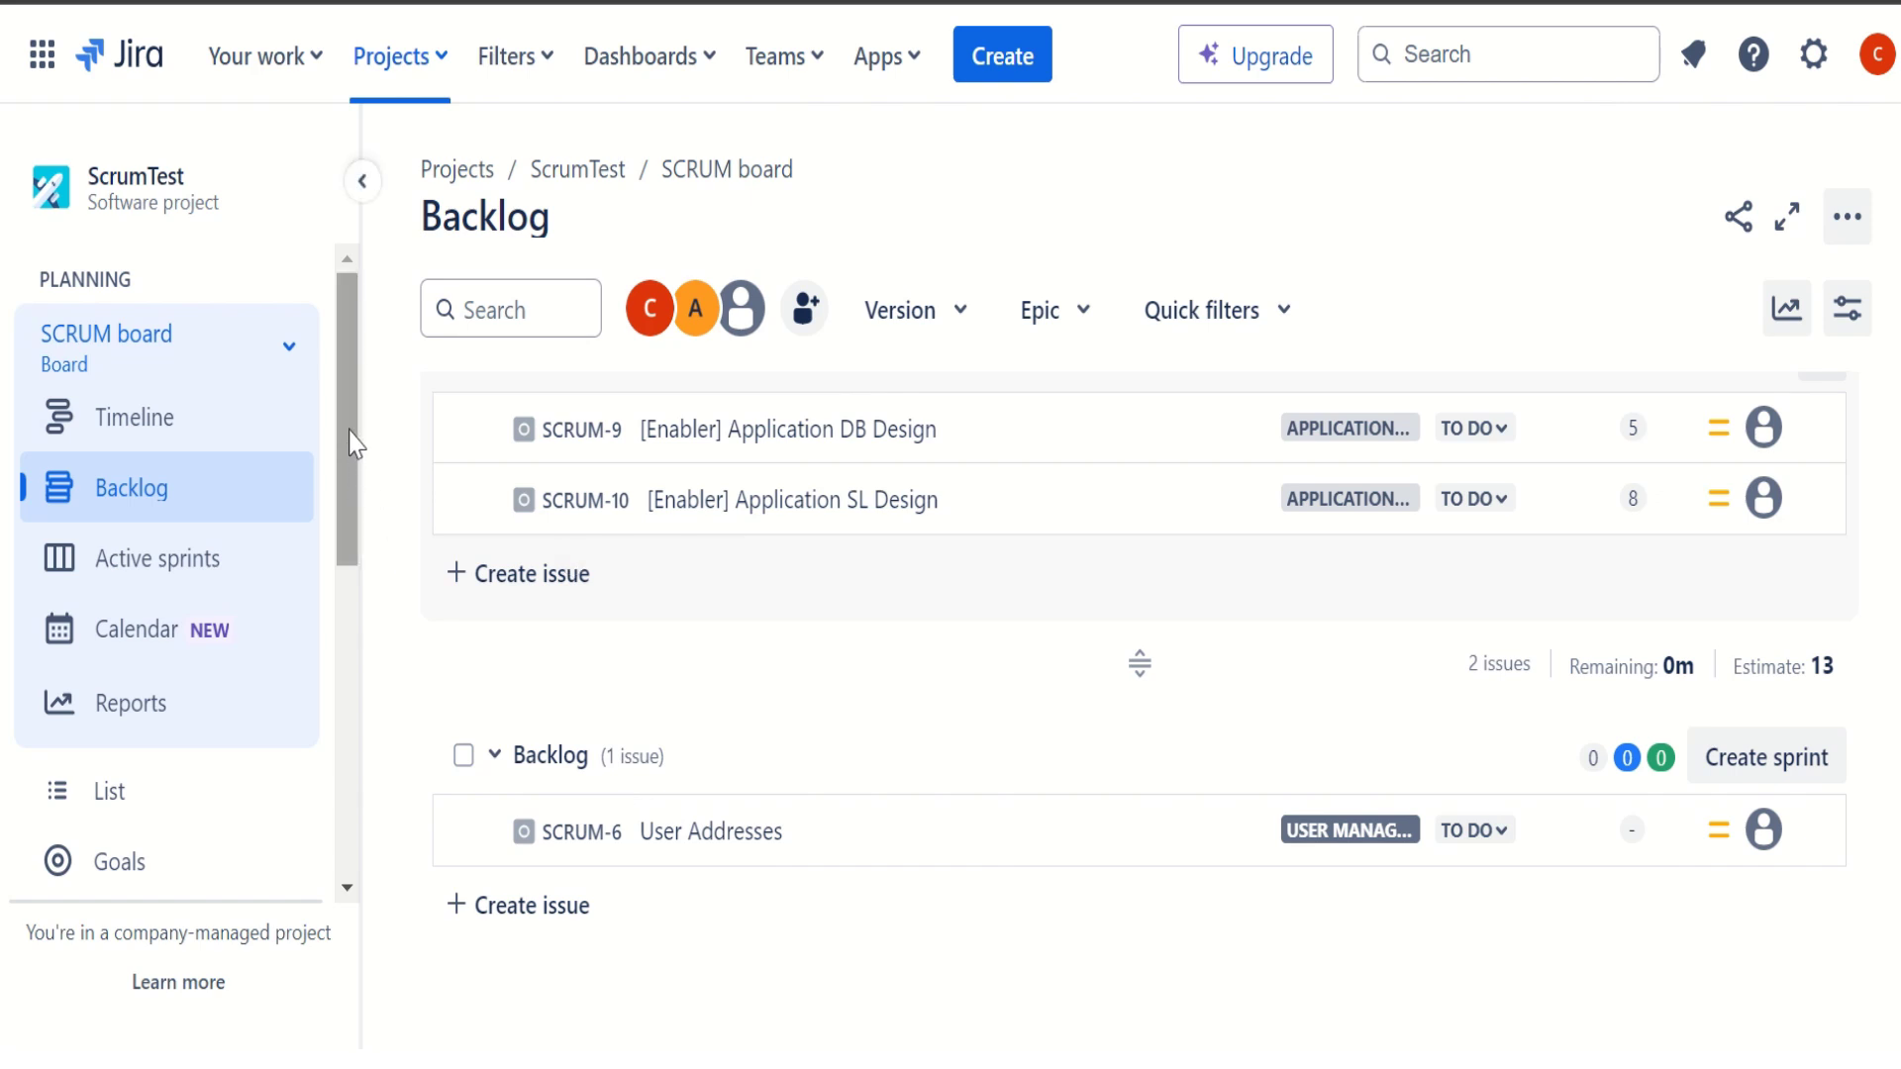
{"action": "left_click_drag", "start_coordinate": [356, 446], "coordinate": [347, 528]}
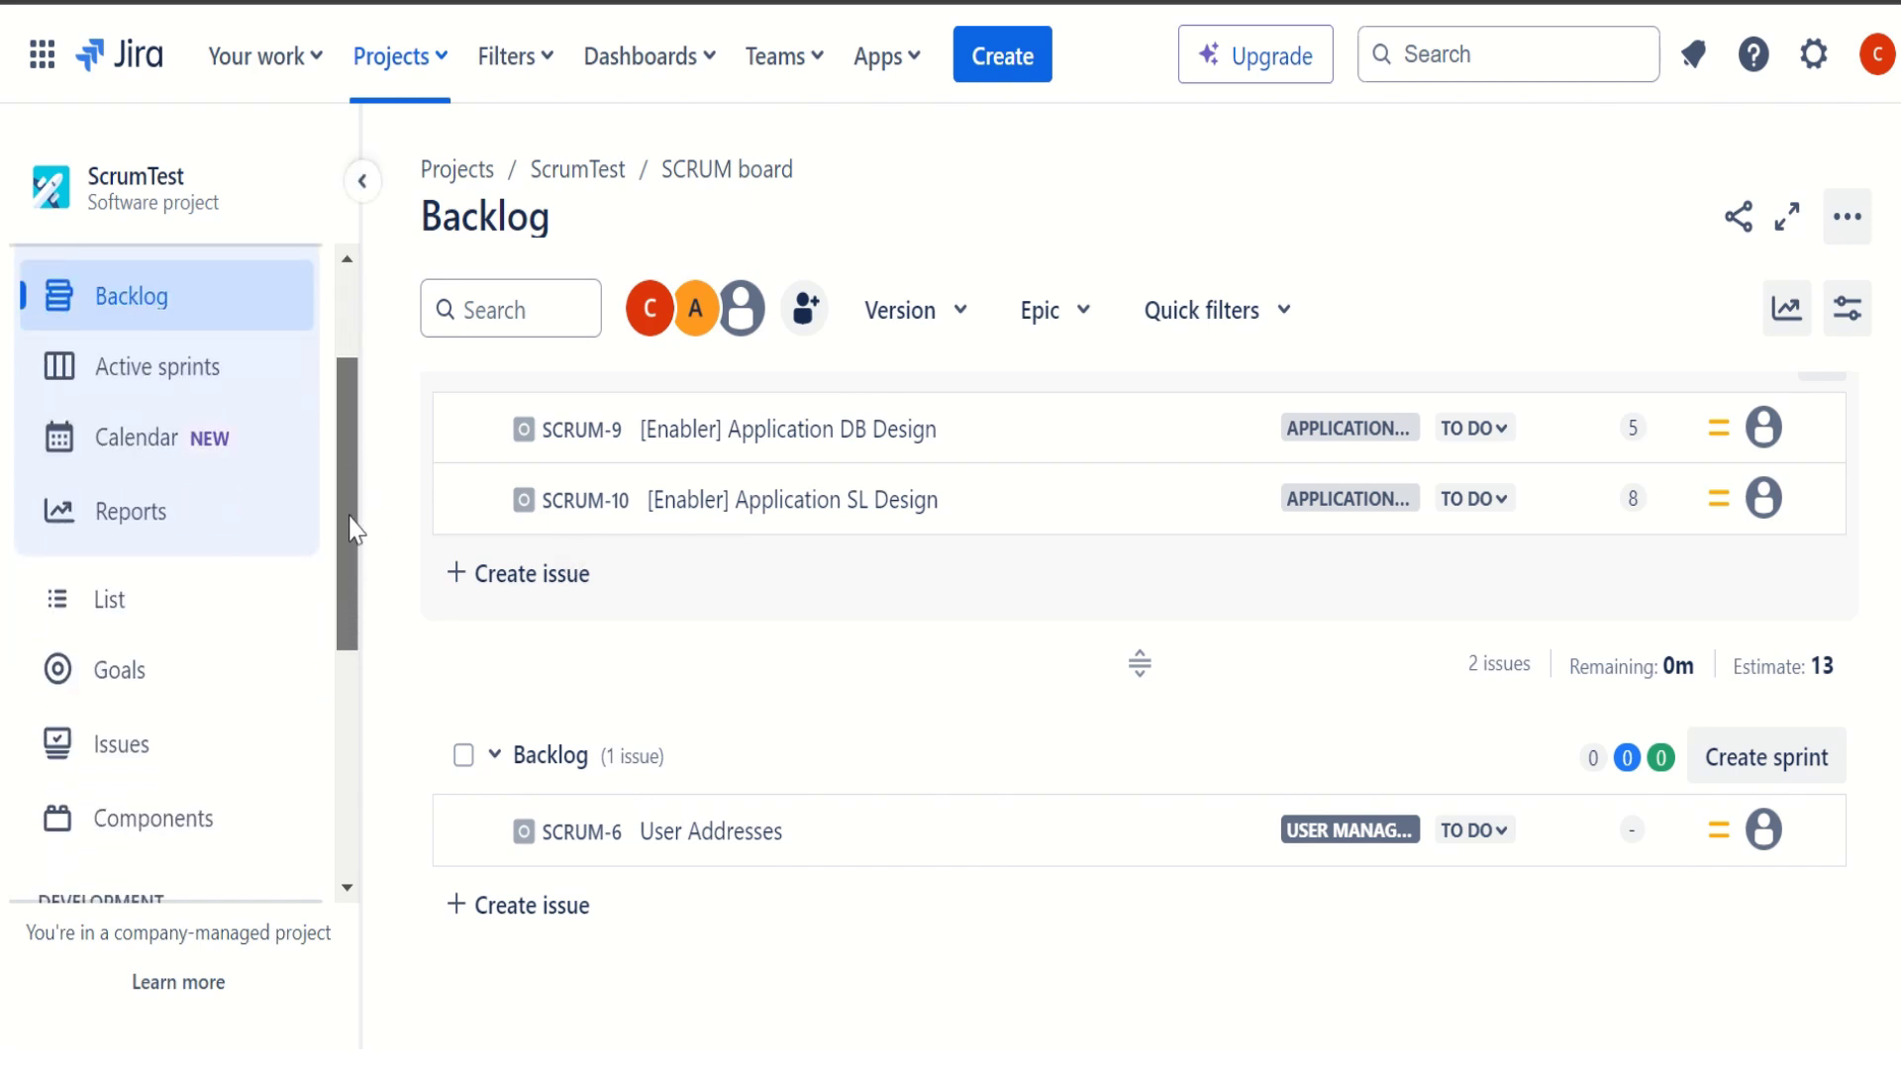
Open the ScrumTest List page in a new tab and collapse the project sidebar.
{"action": "right_click", "coordinate": [143, 616]}
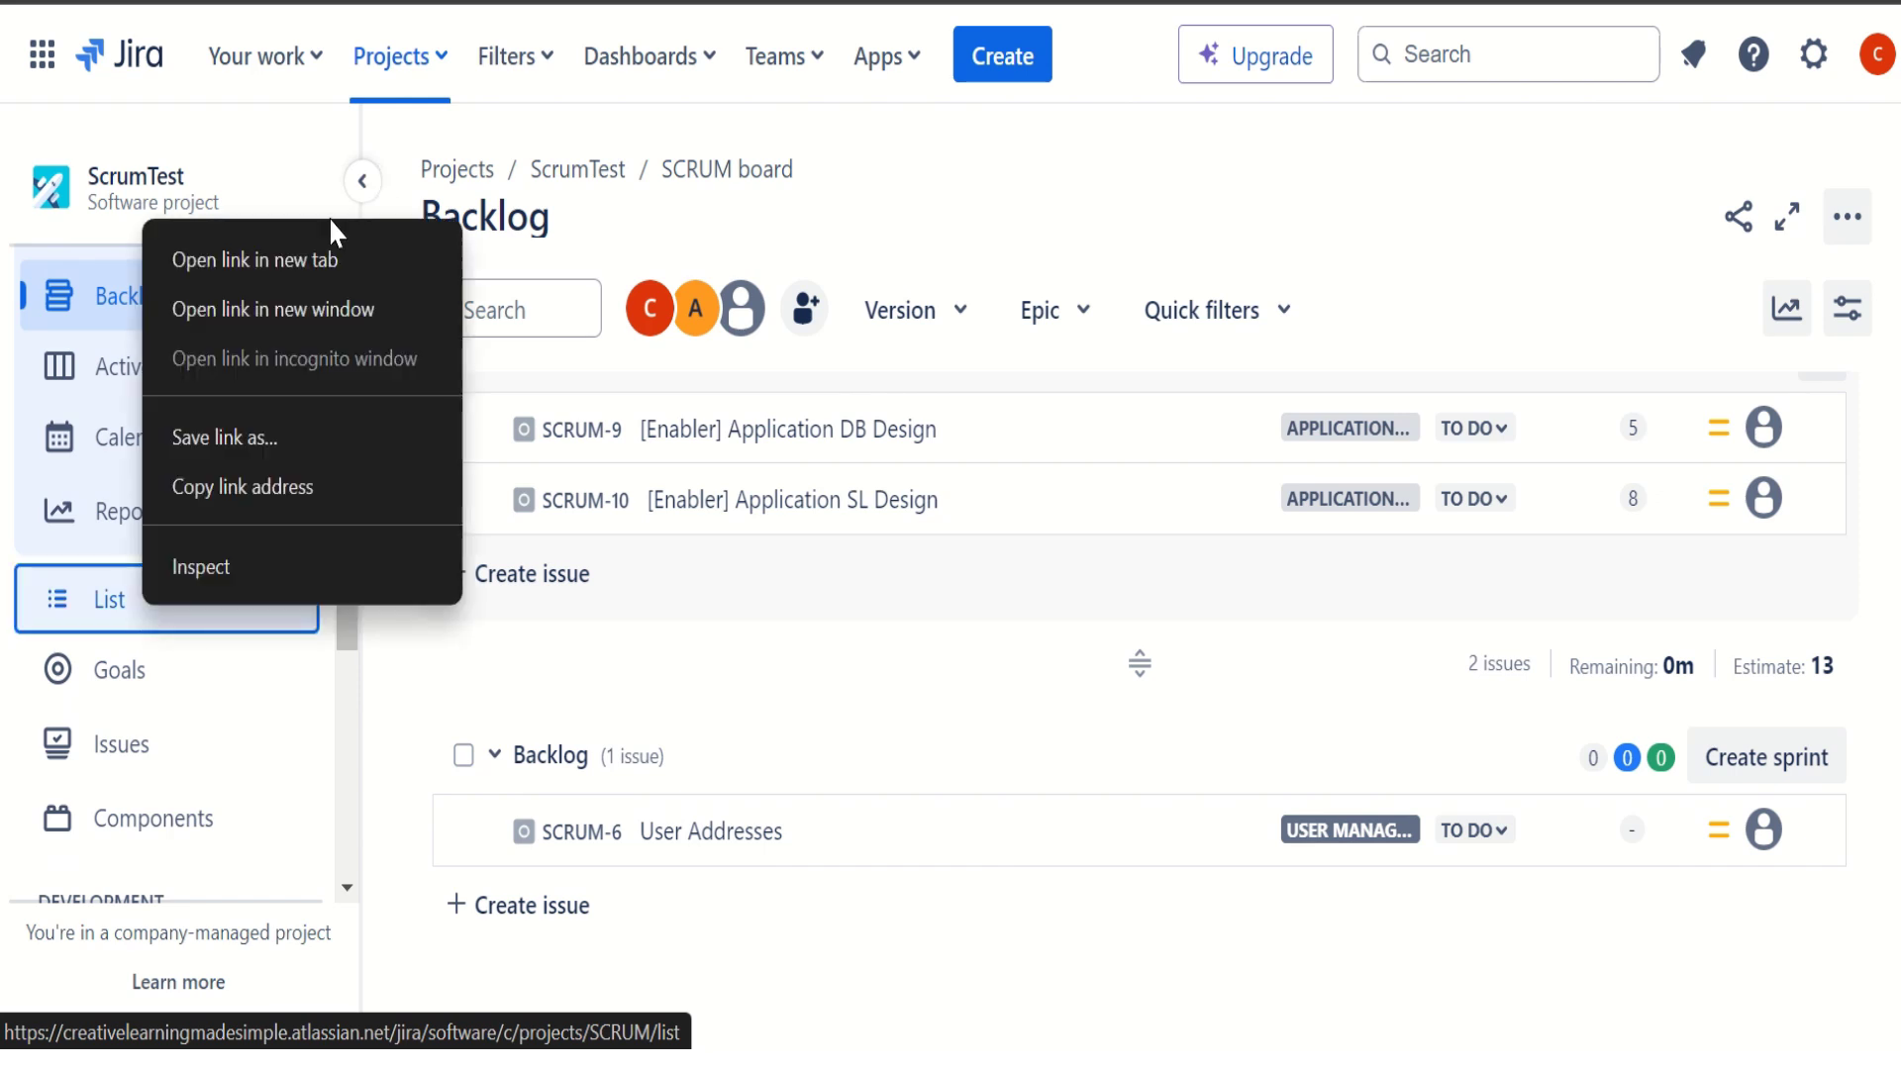
{"action": "left_click", "coordinate": [302, 259]}
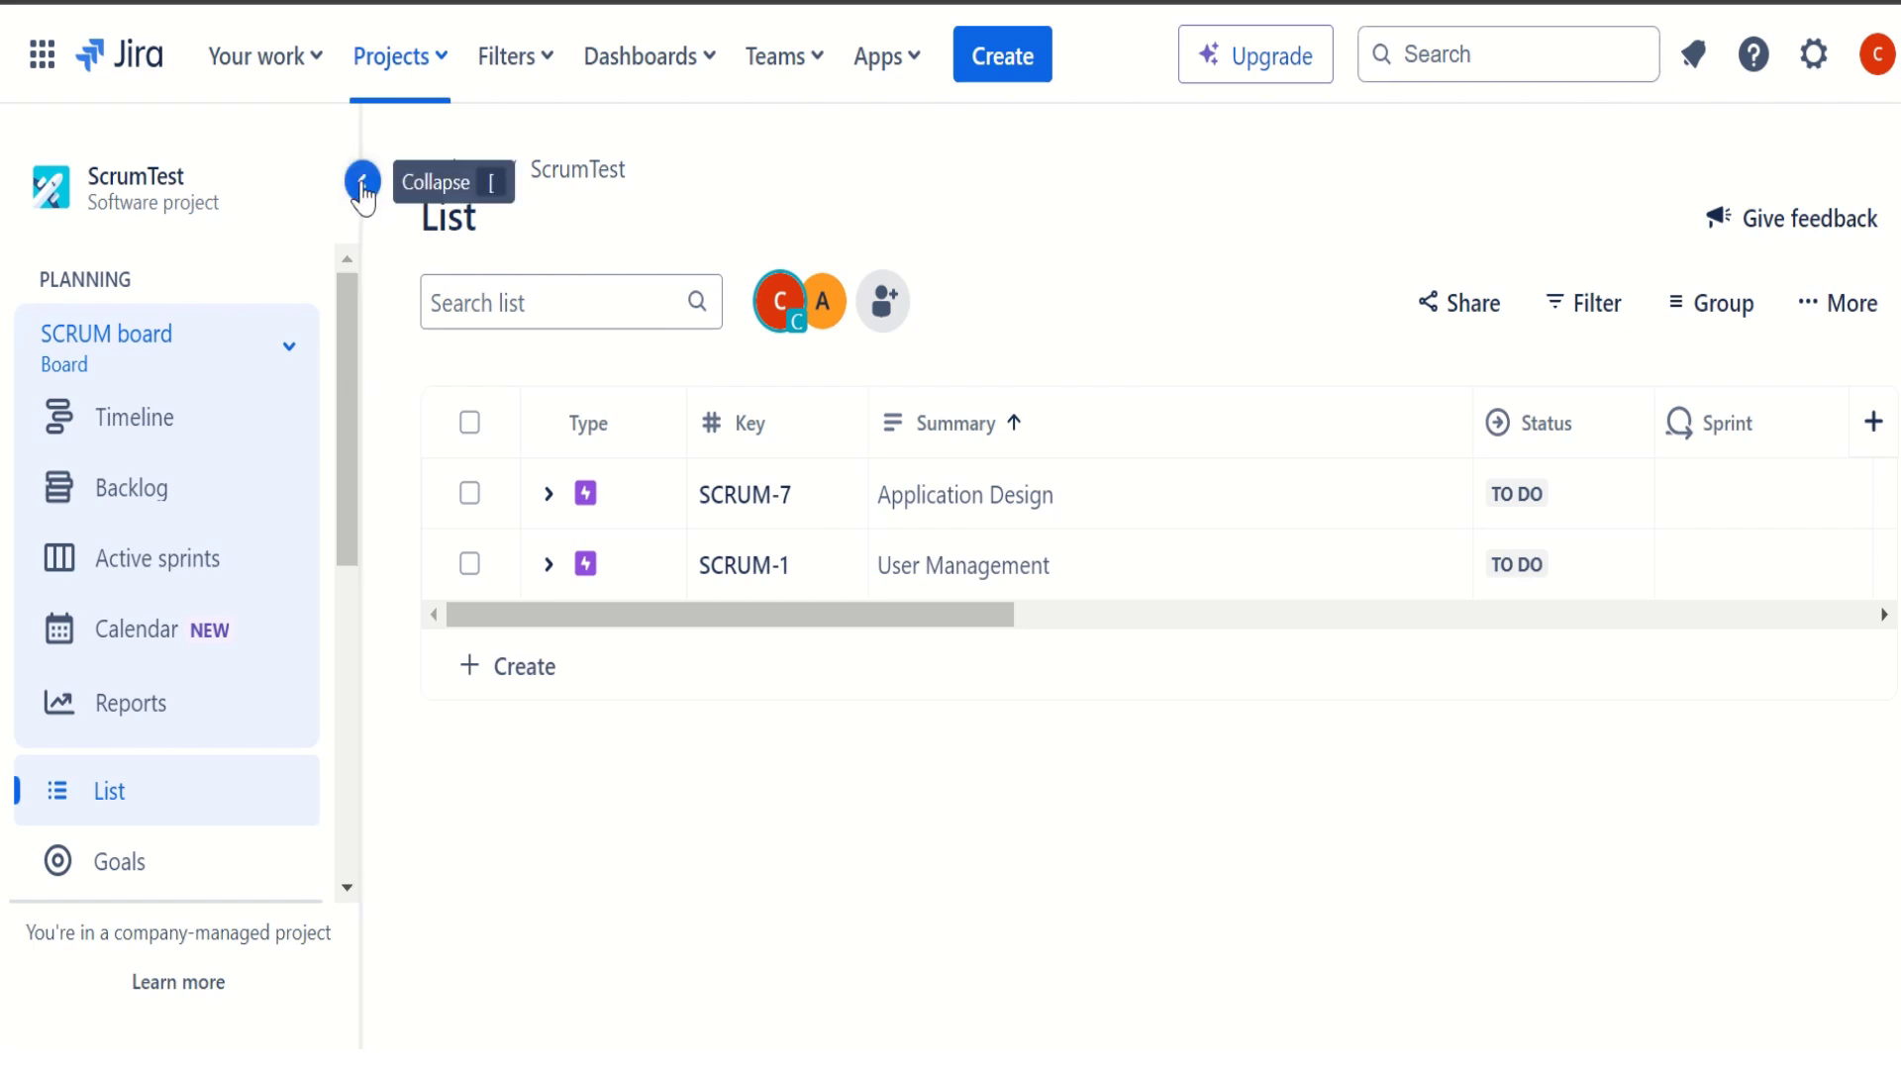
{"action": "left_click", "coordinate": [364, 183]}
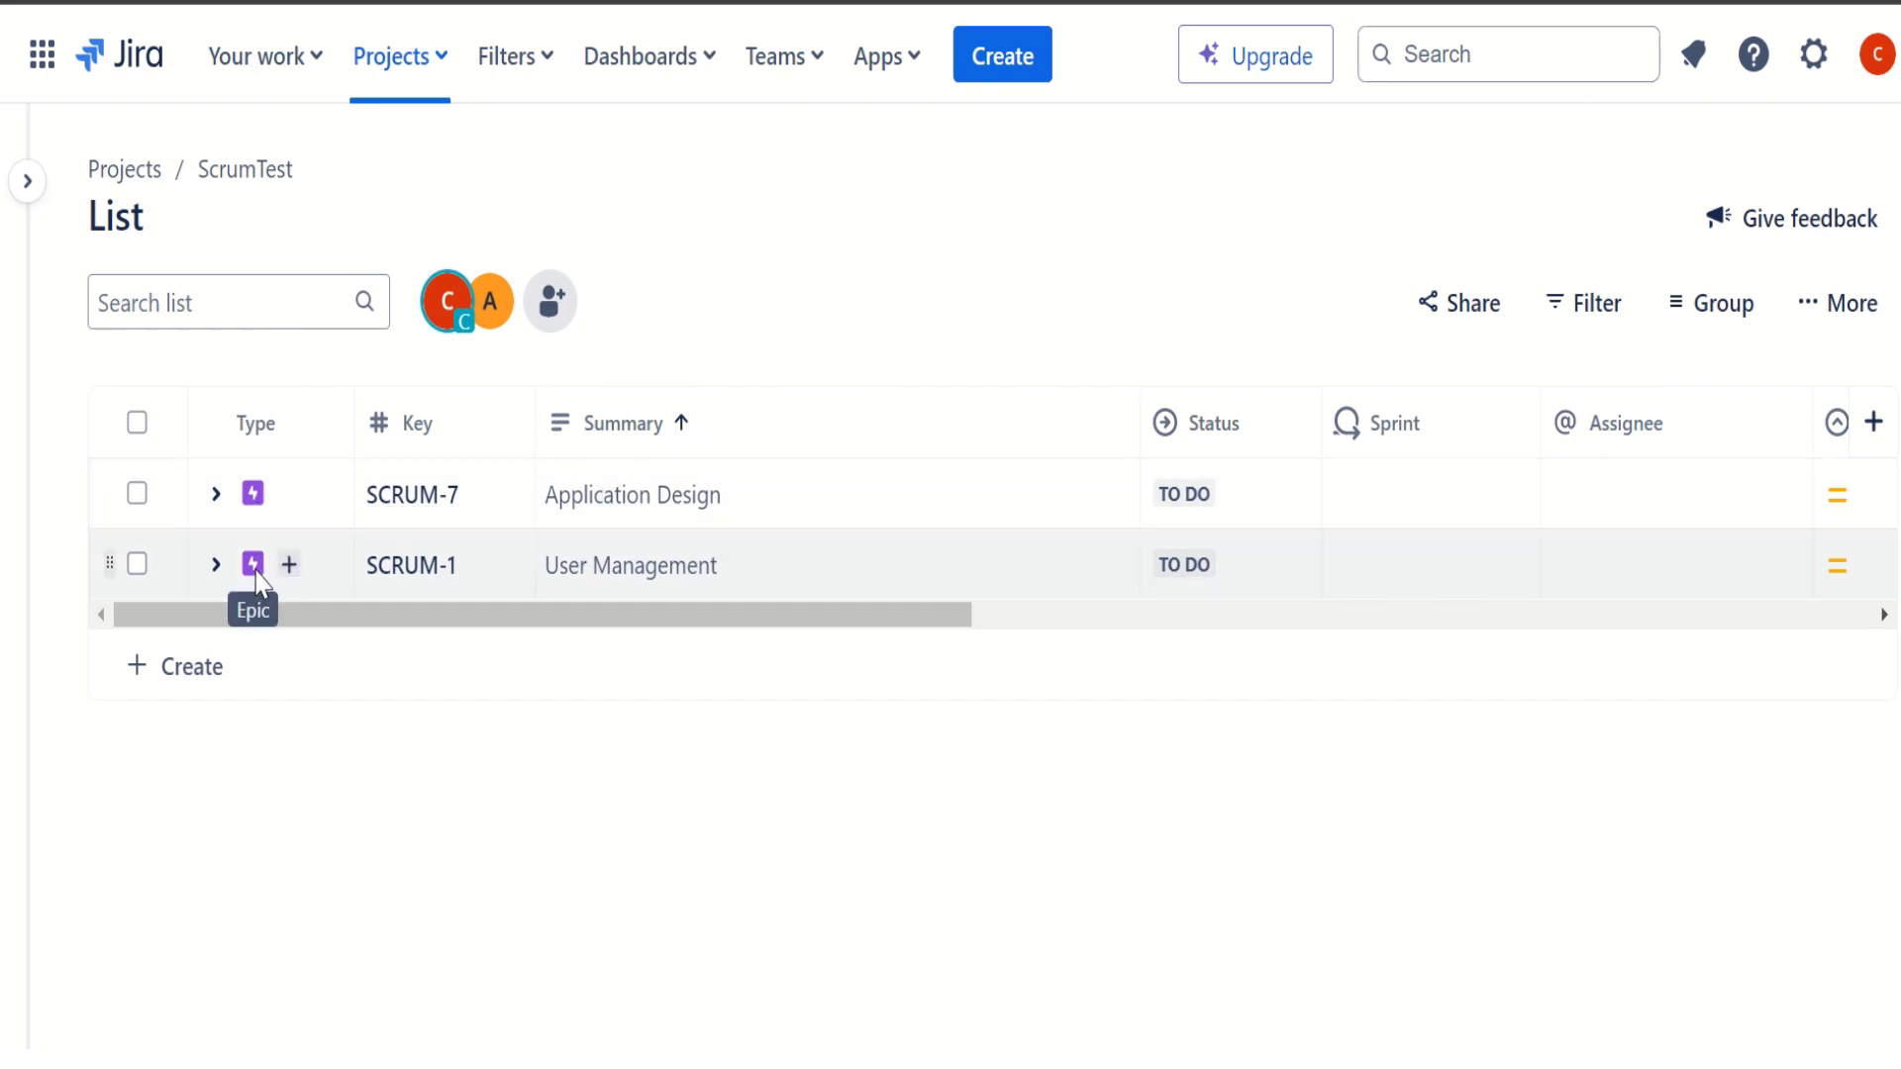
Expand epic SCRUM-7 Application Design to reveal SCRUM-9, SCRUM-10 and SCRUM-8.
{"action": "left_click", "coordinate": [215, 495]}
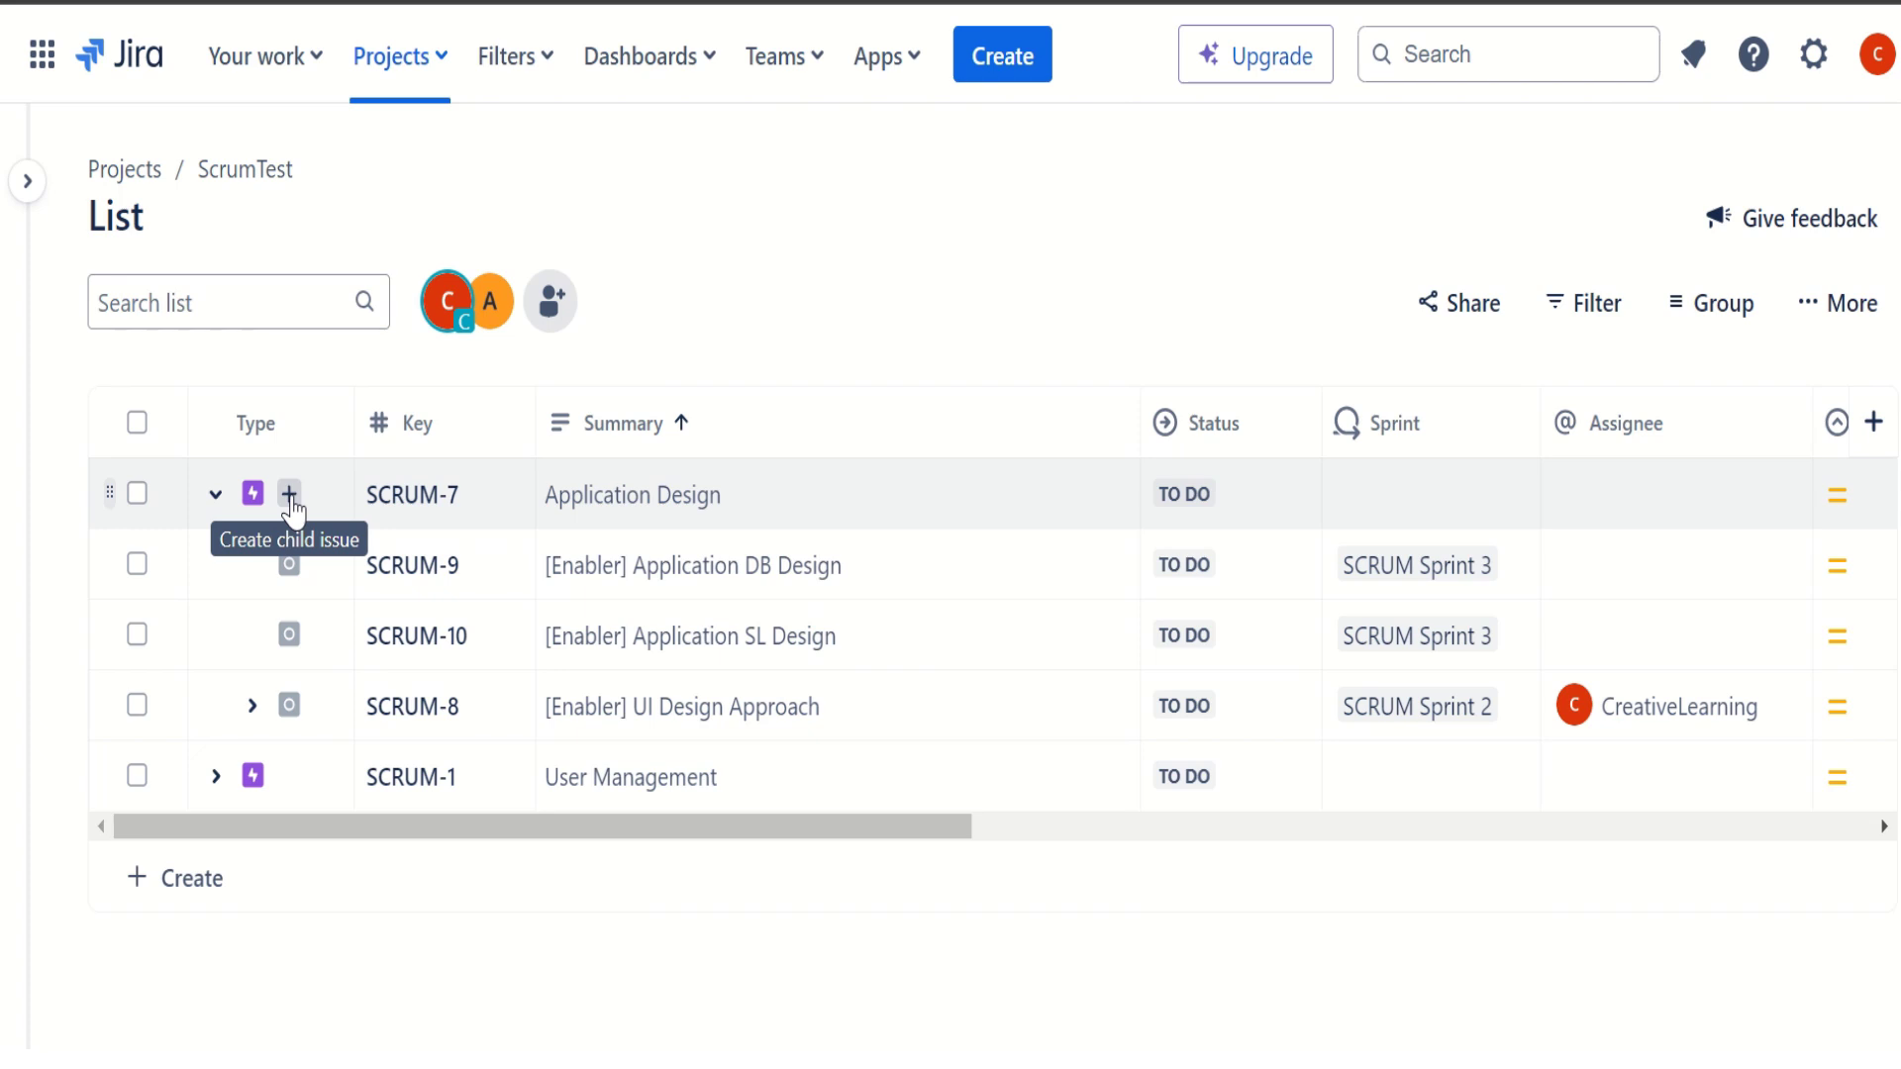
Create child story '[Enabler] Tests Approach' (SCRUM-26) under SCRUM-7 and close the notice.
{"action": "left_click", "coordinate": [289, 494]}
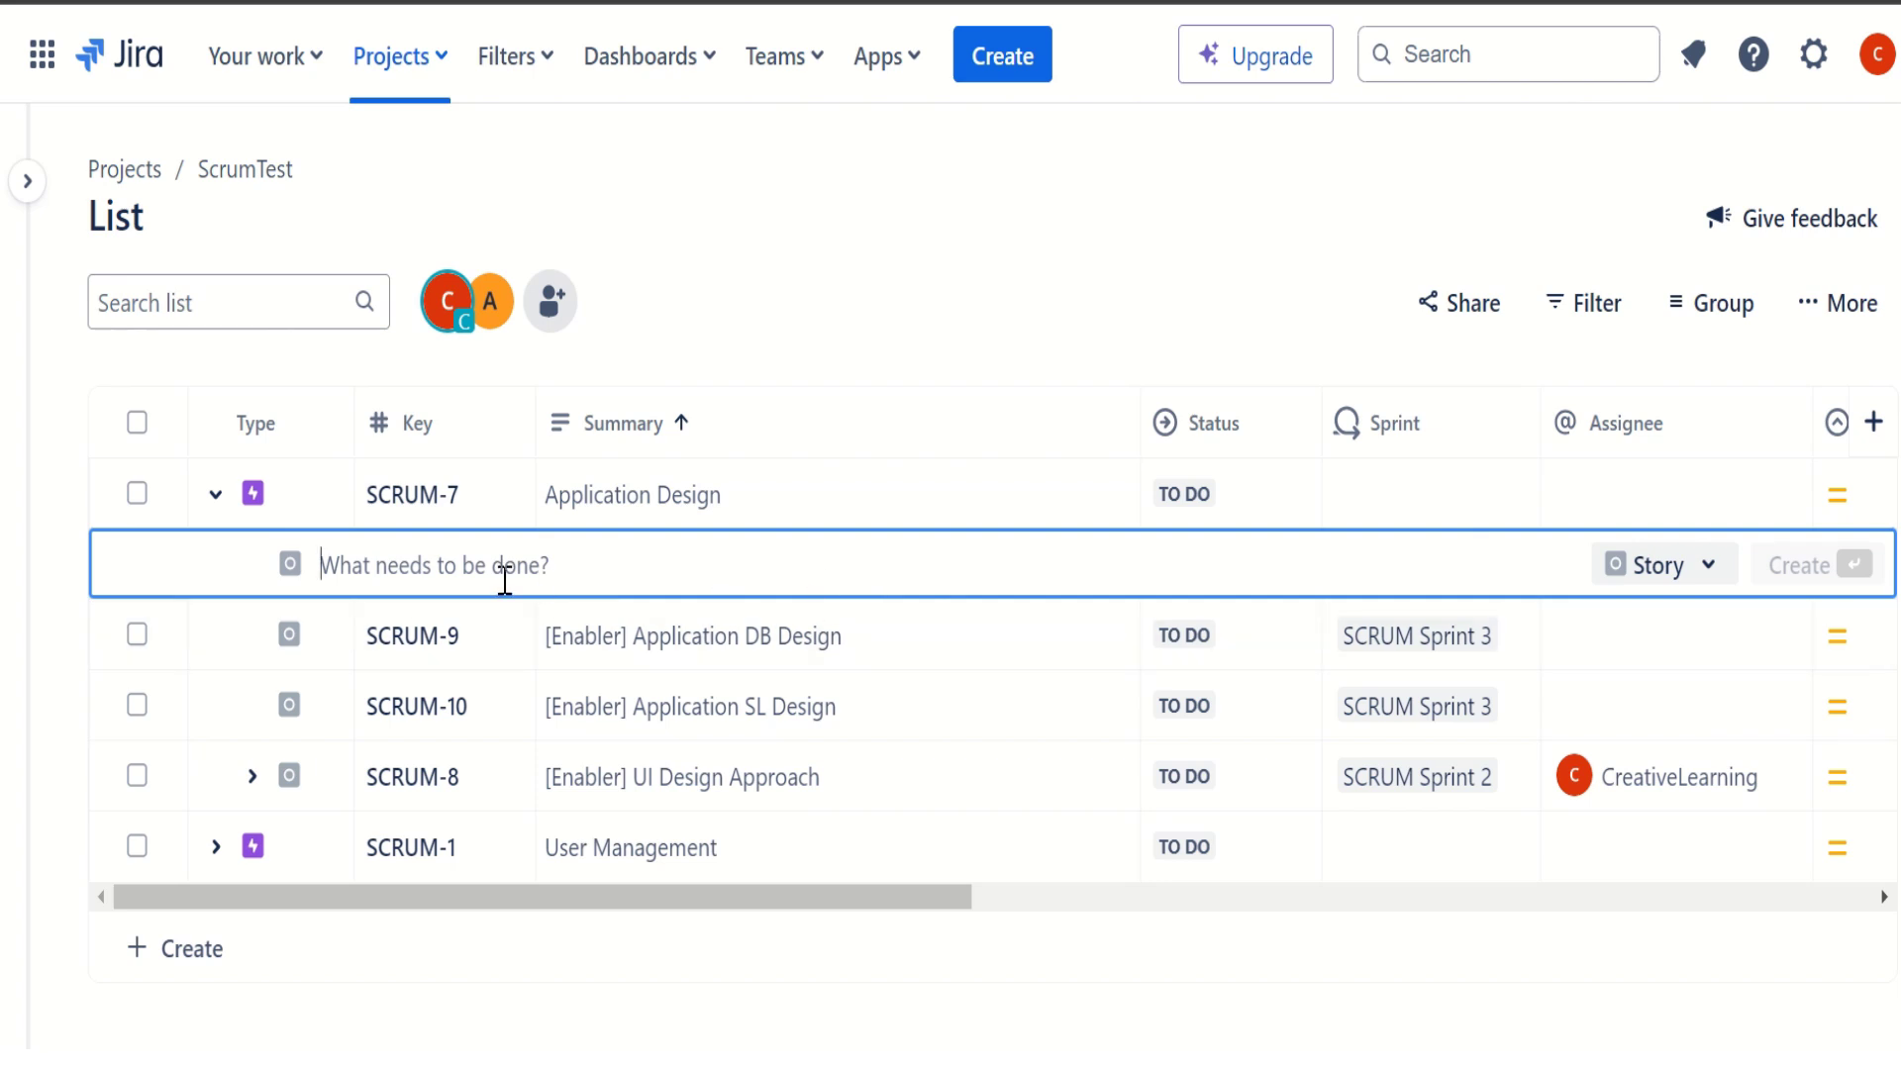
{"action": "type", "text": "[En"}
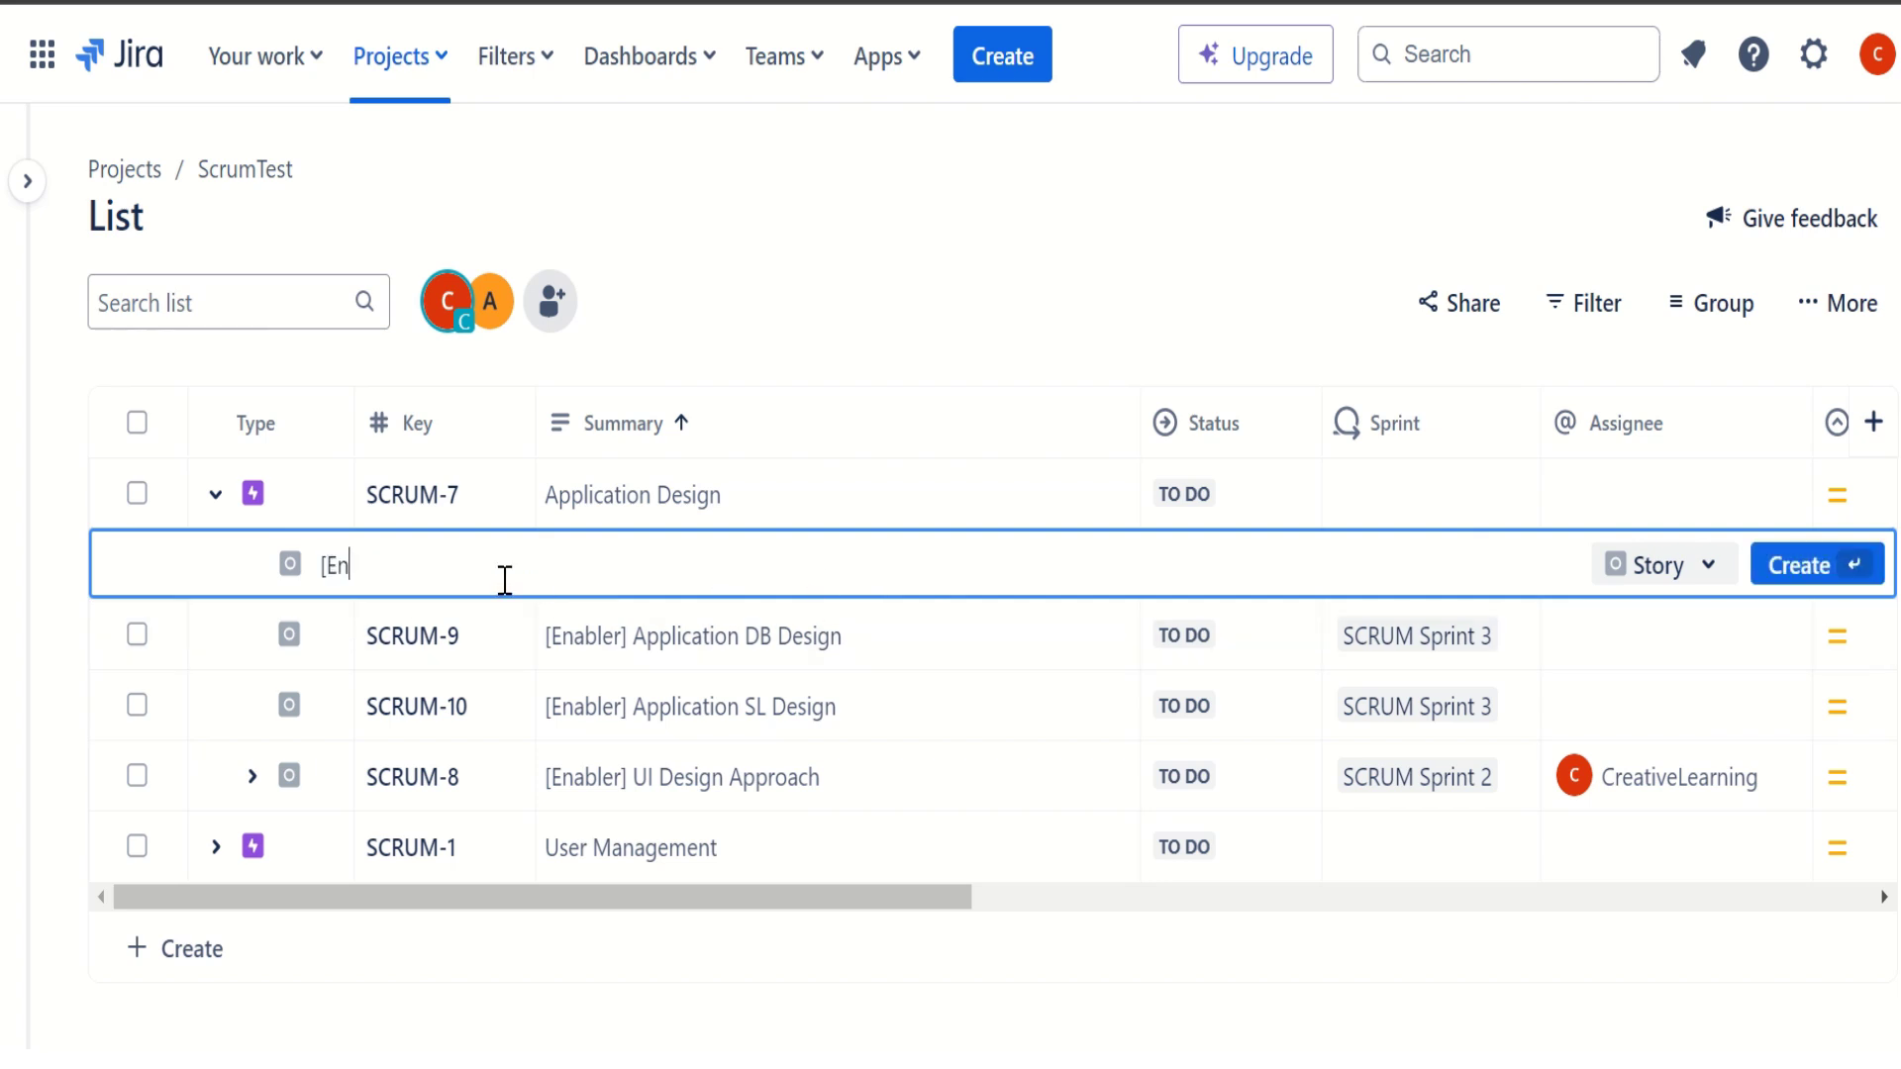
{"action": "type", "text": "abler] Tests Approach"}
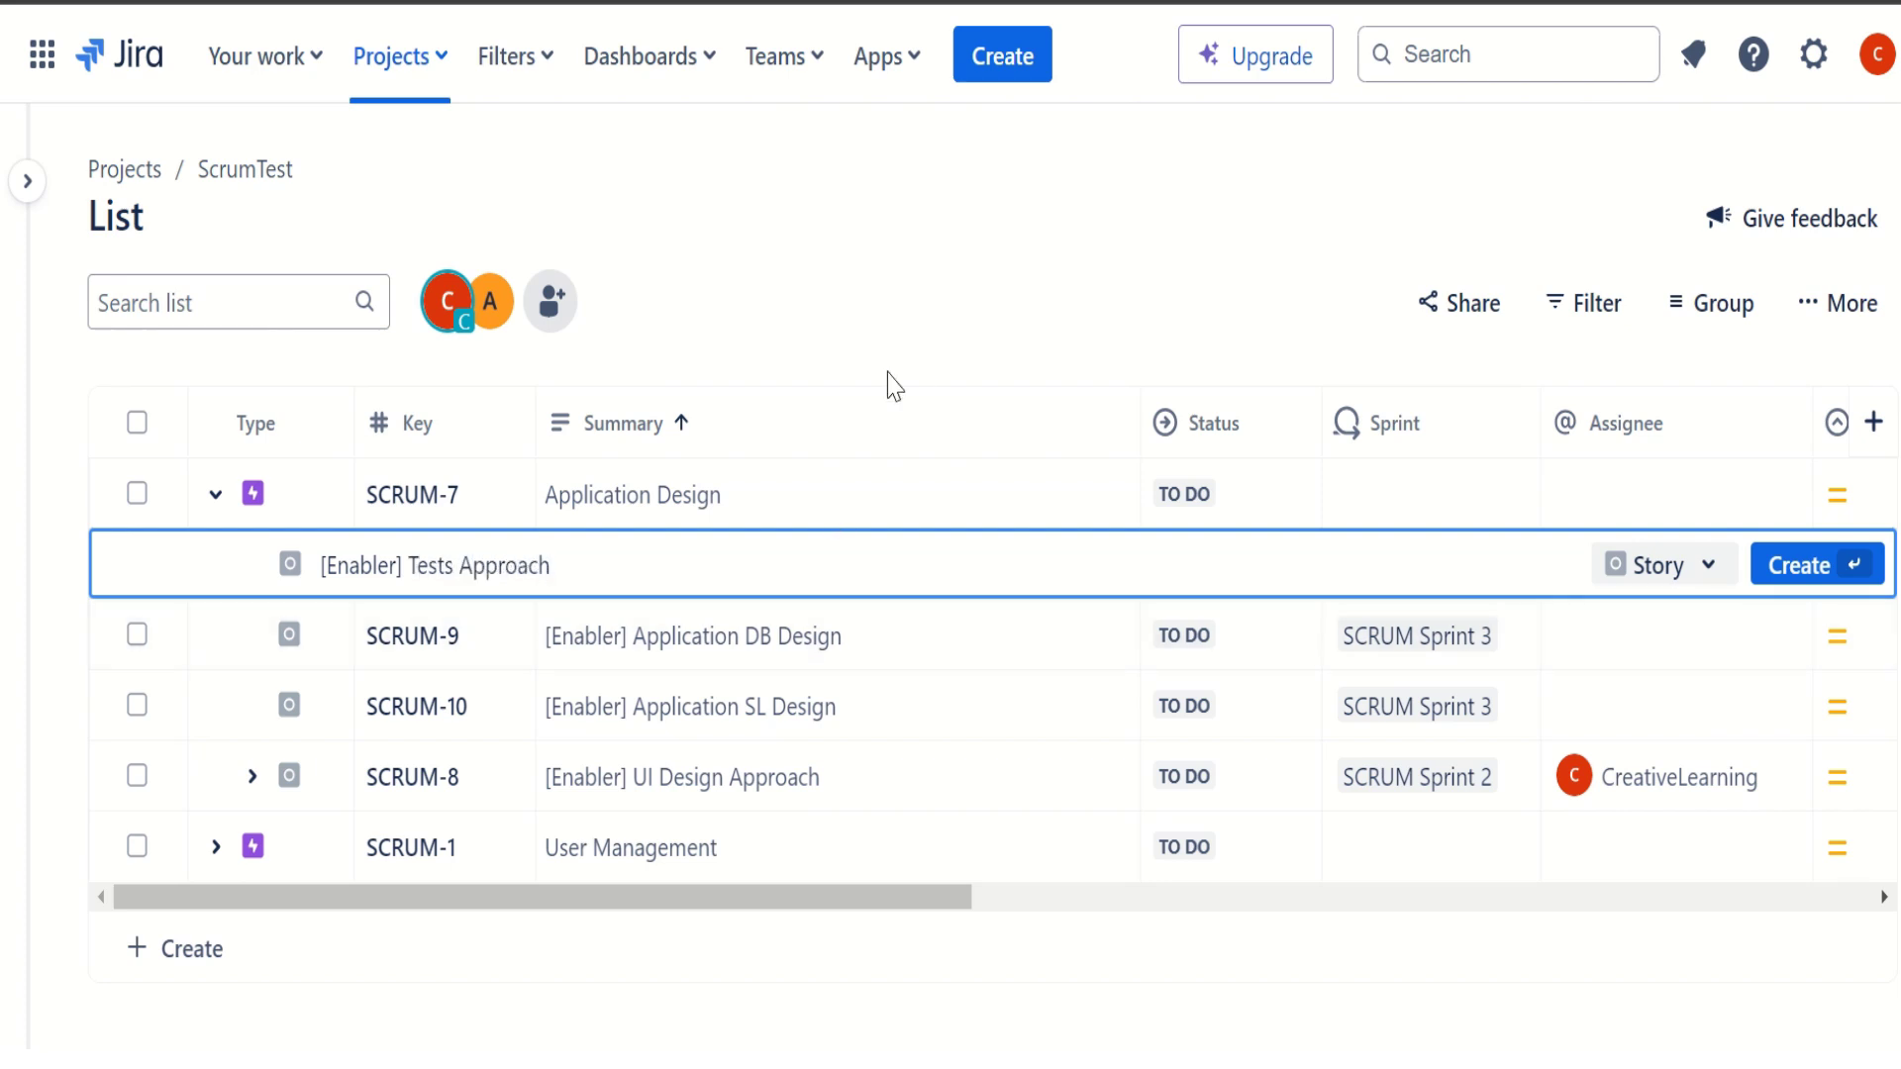
{"action": "left_click", "coordinate": [1794, 572]}
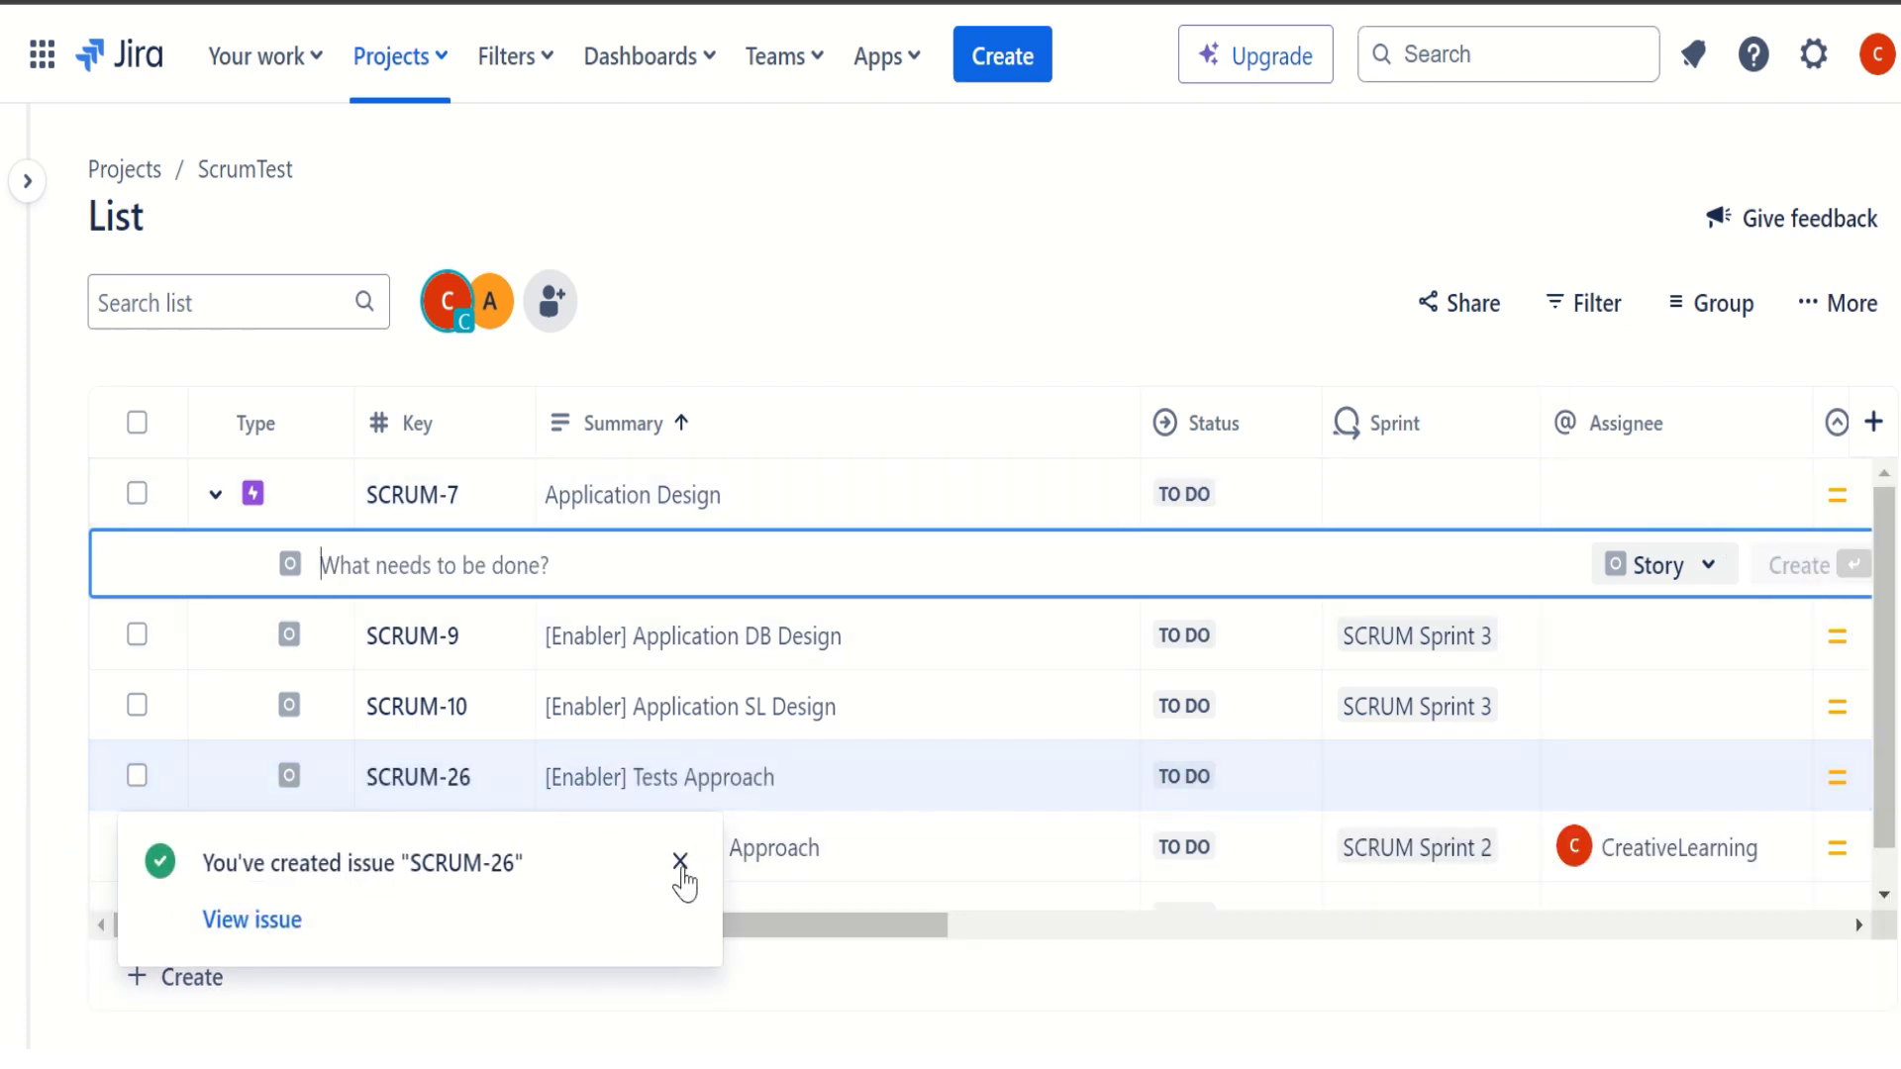
{"action": "left_click", "coordinate": [680, 862]}
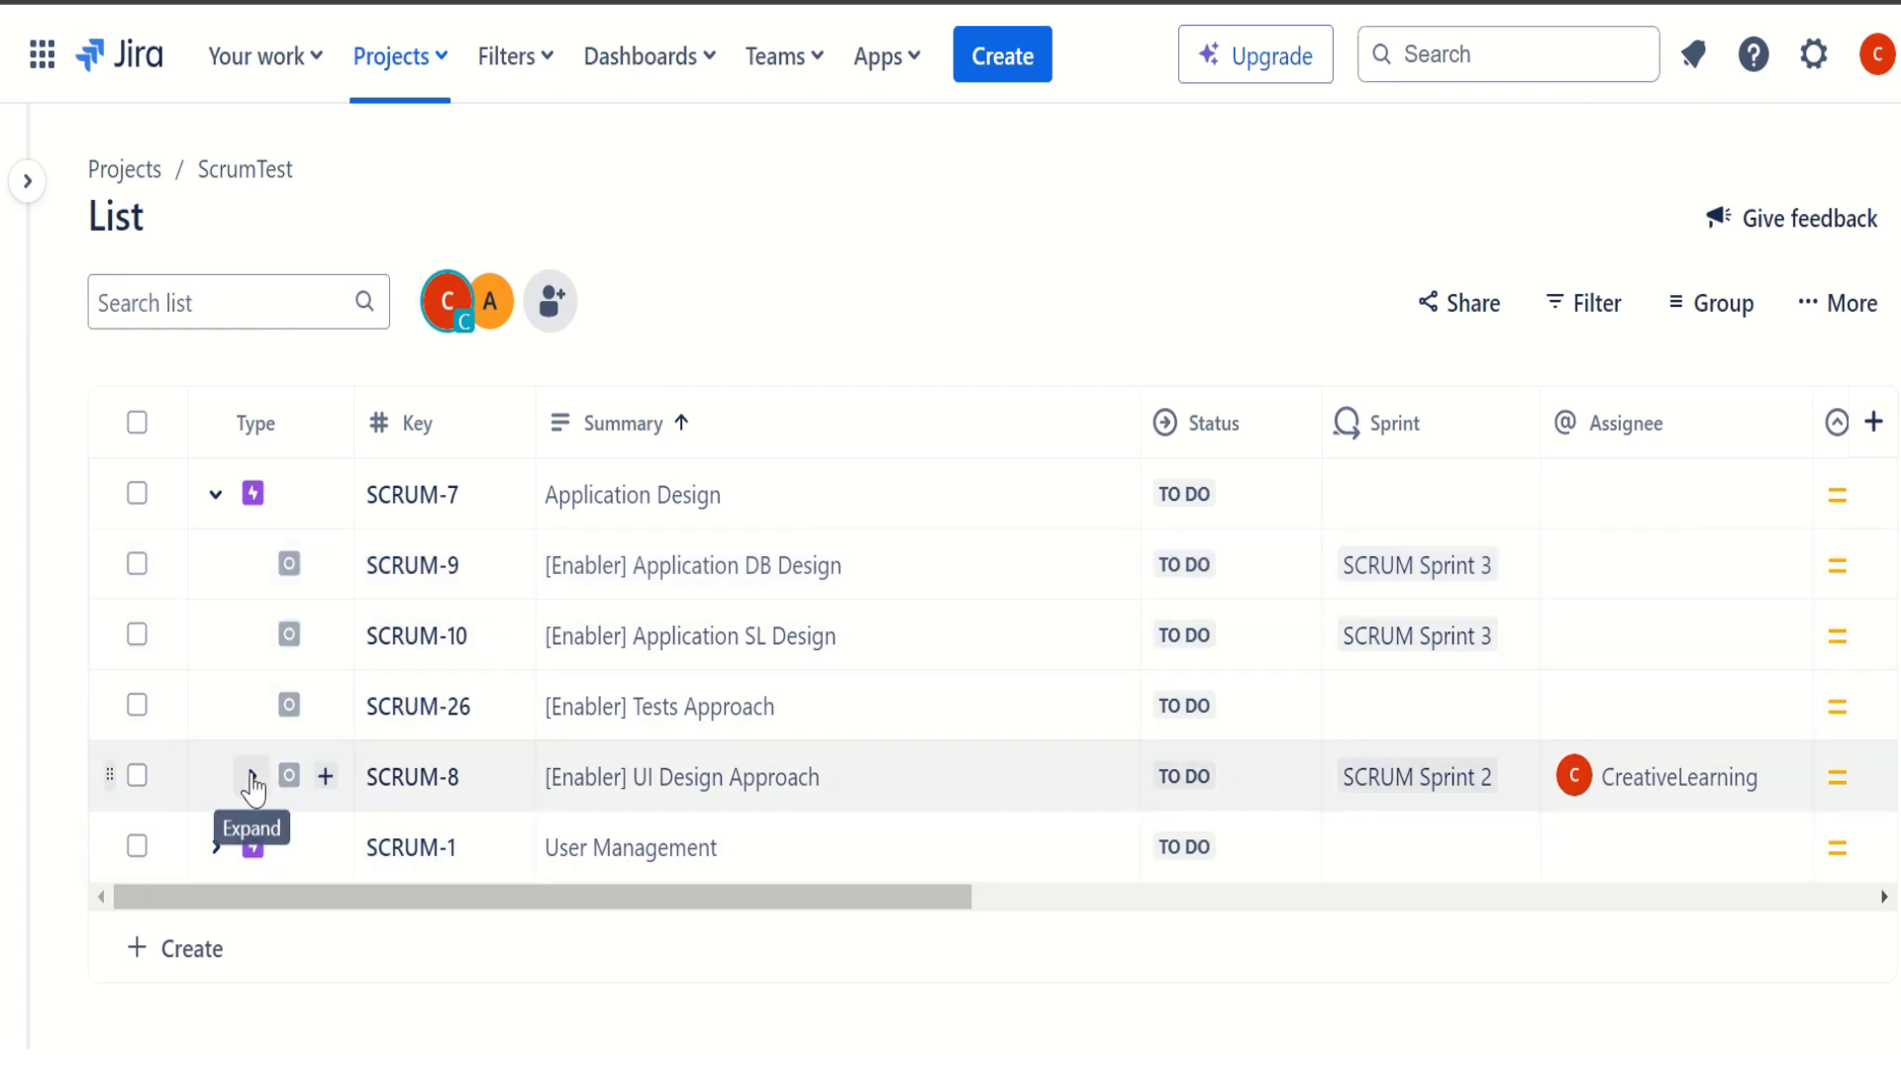
Expand SCRUM-8 and create sub-task 'Design approval/Review' (SCRUM-27) under it, closing the notice.
{"action": "left_click", "coordinate": [253, 776]}
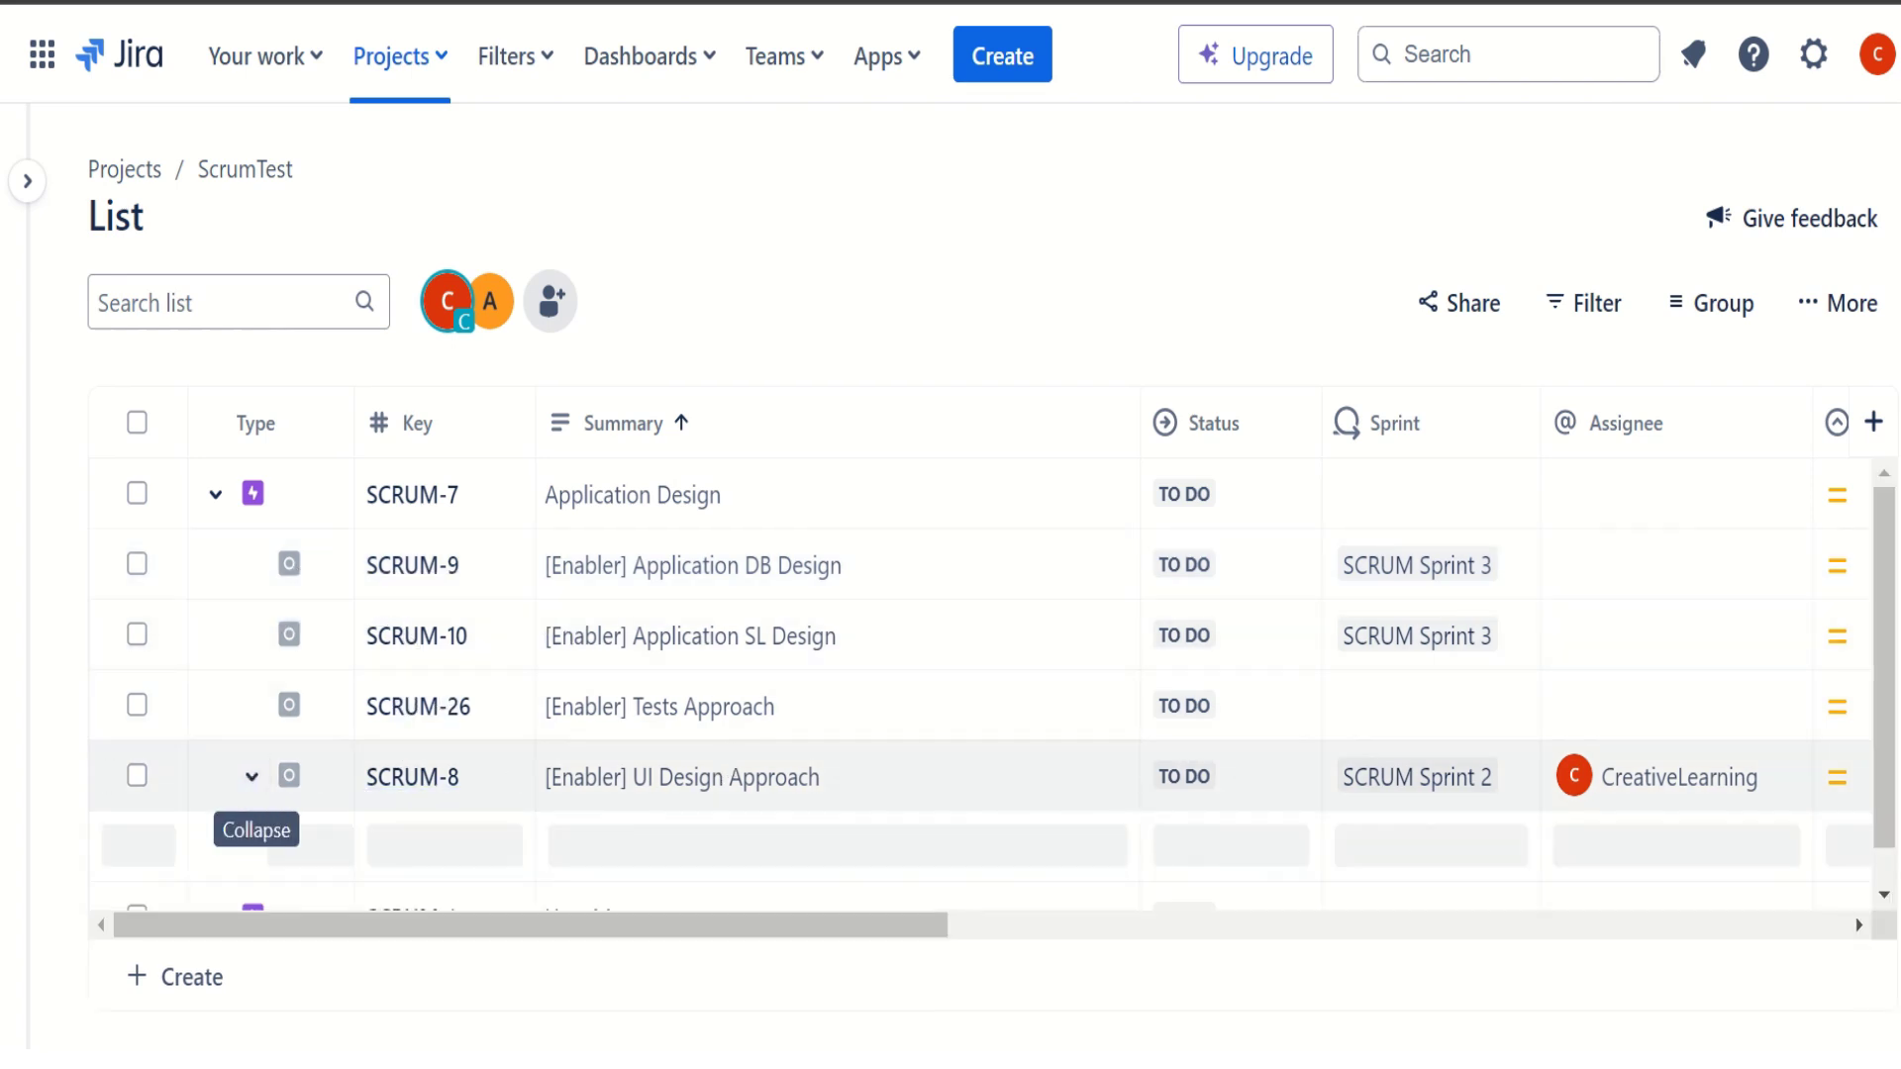
{"action": "scroll", "coordinate": [1888, 740], "scroll_direction": "down", "scroll_amount": 1}
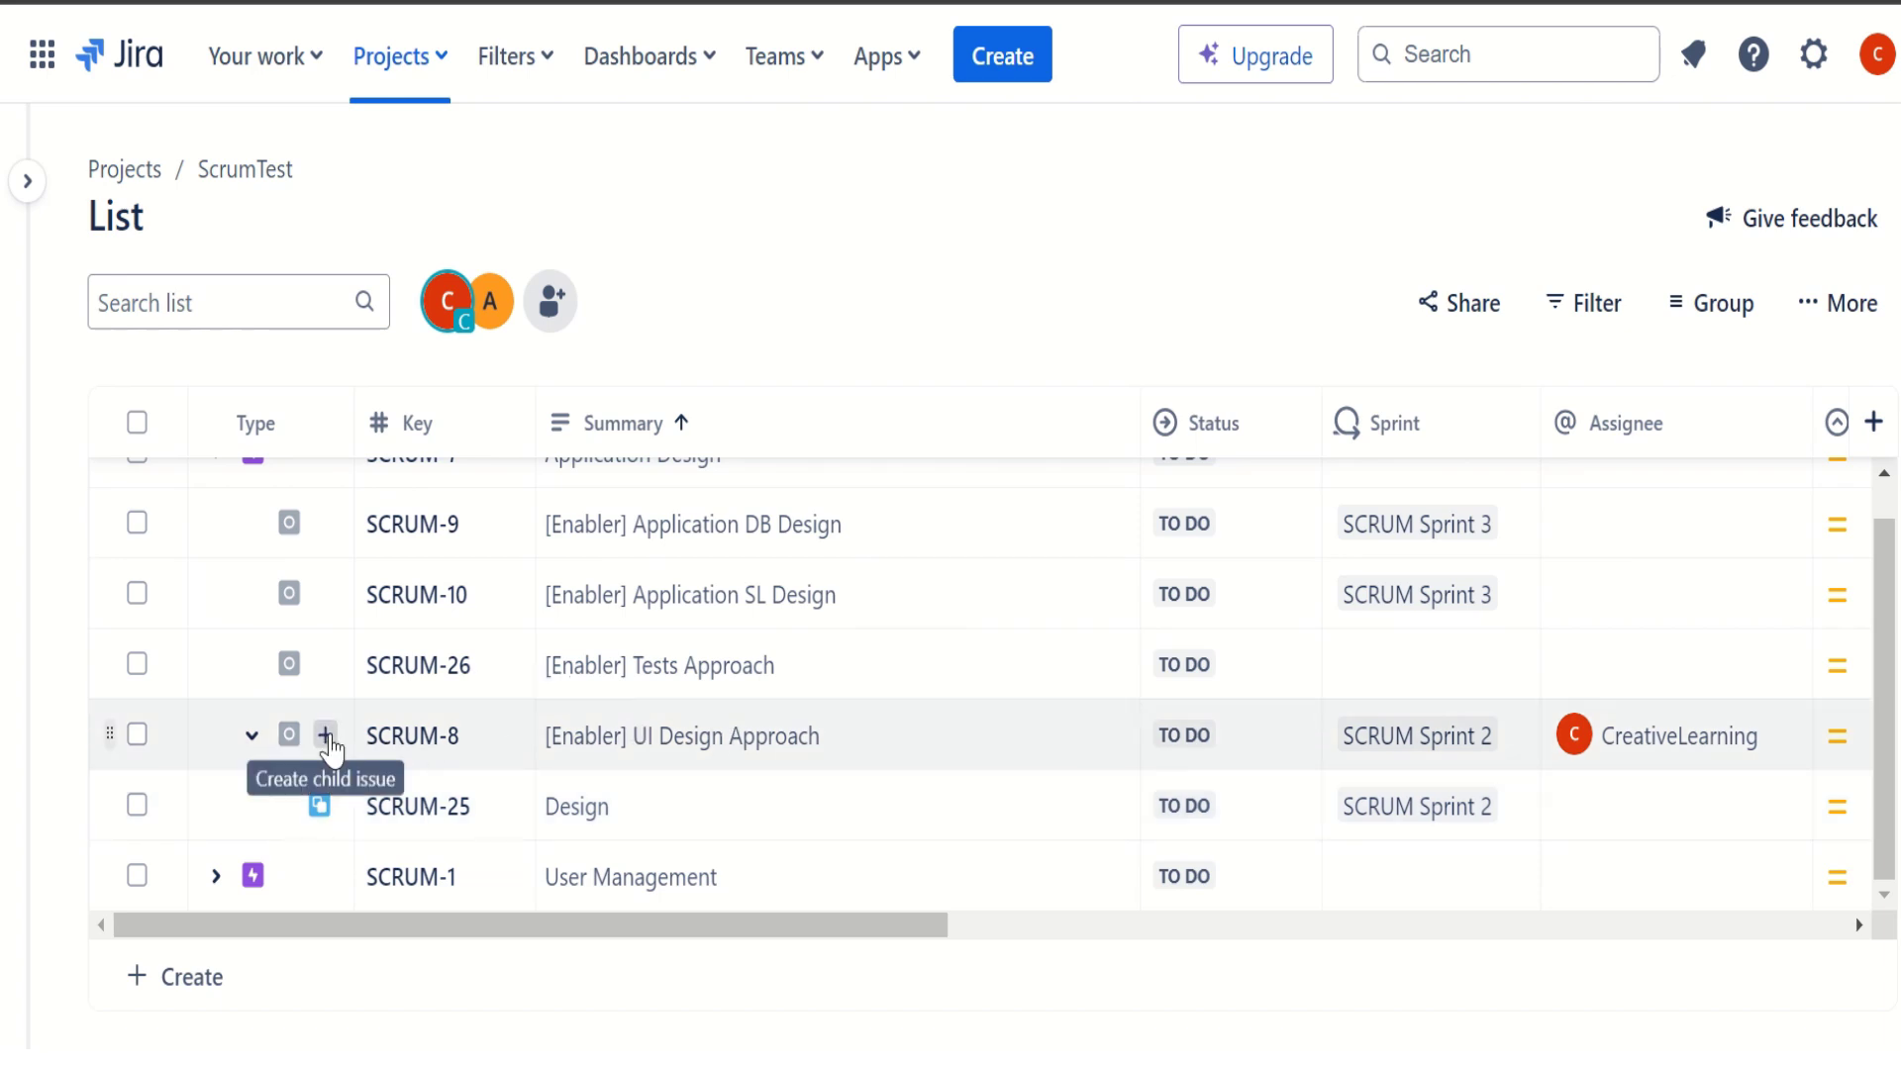
{"action": "left_click", "coordinate": [326, 736]}
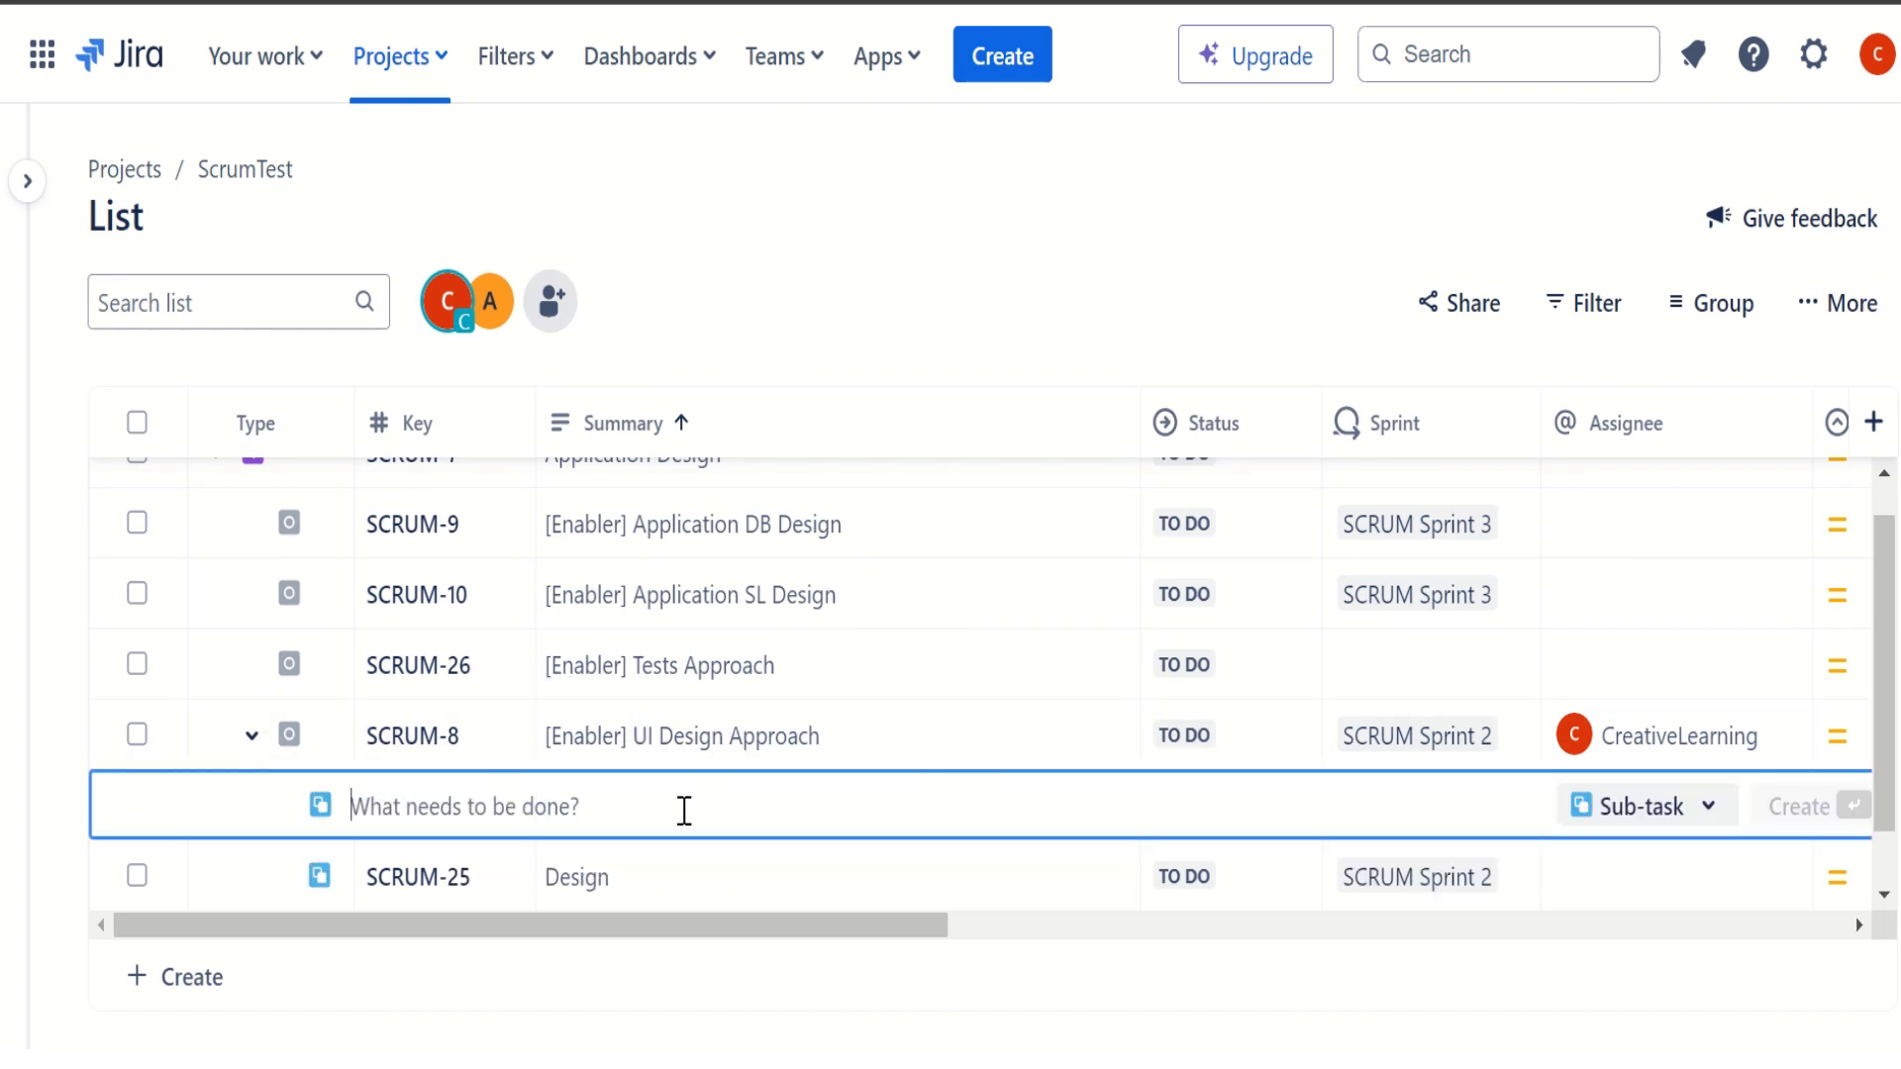
{"action": "type", "text": "Design app"}
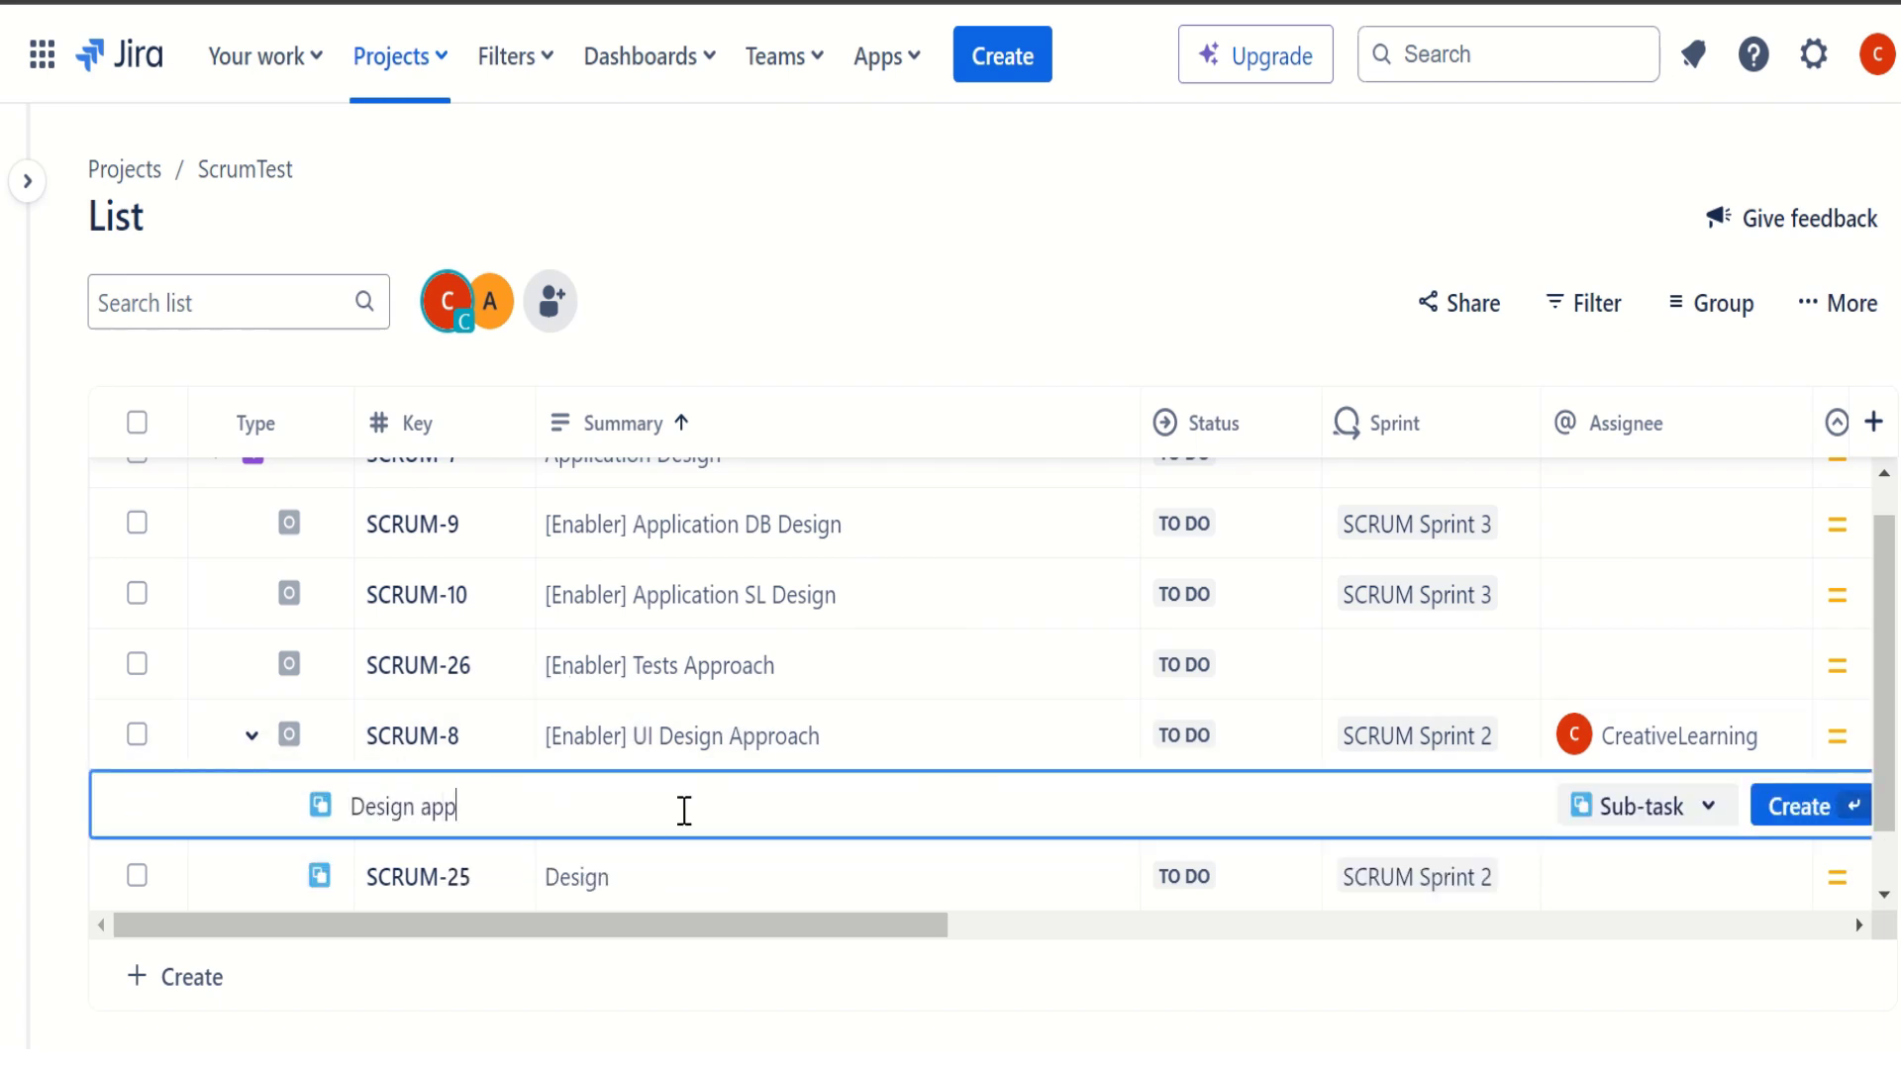
{"action": "type", "text": "roval/Review"}
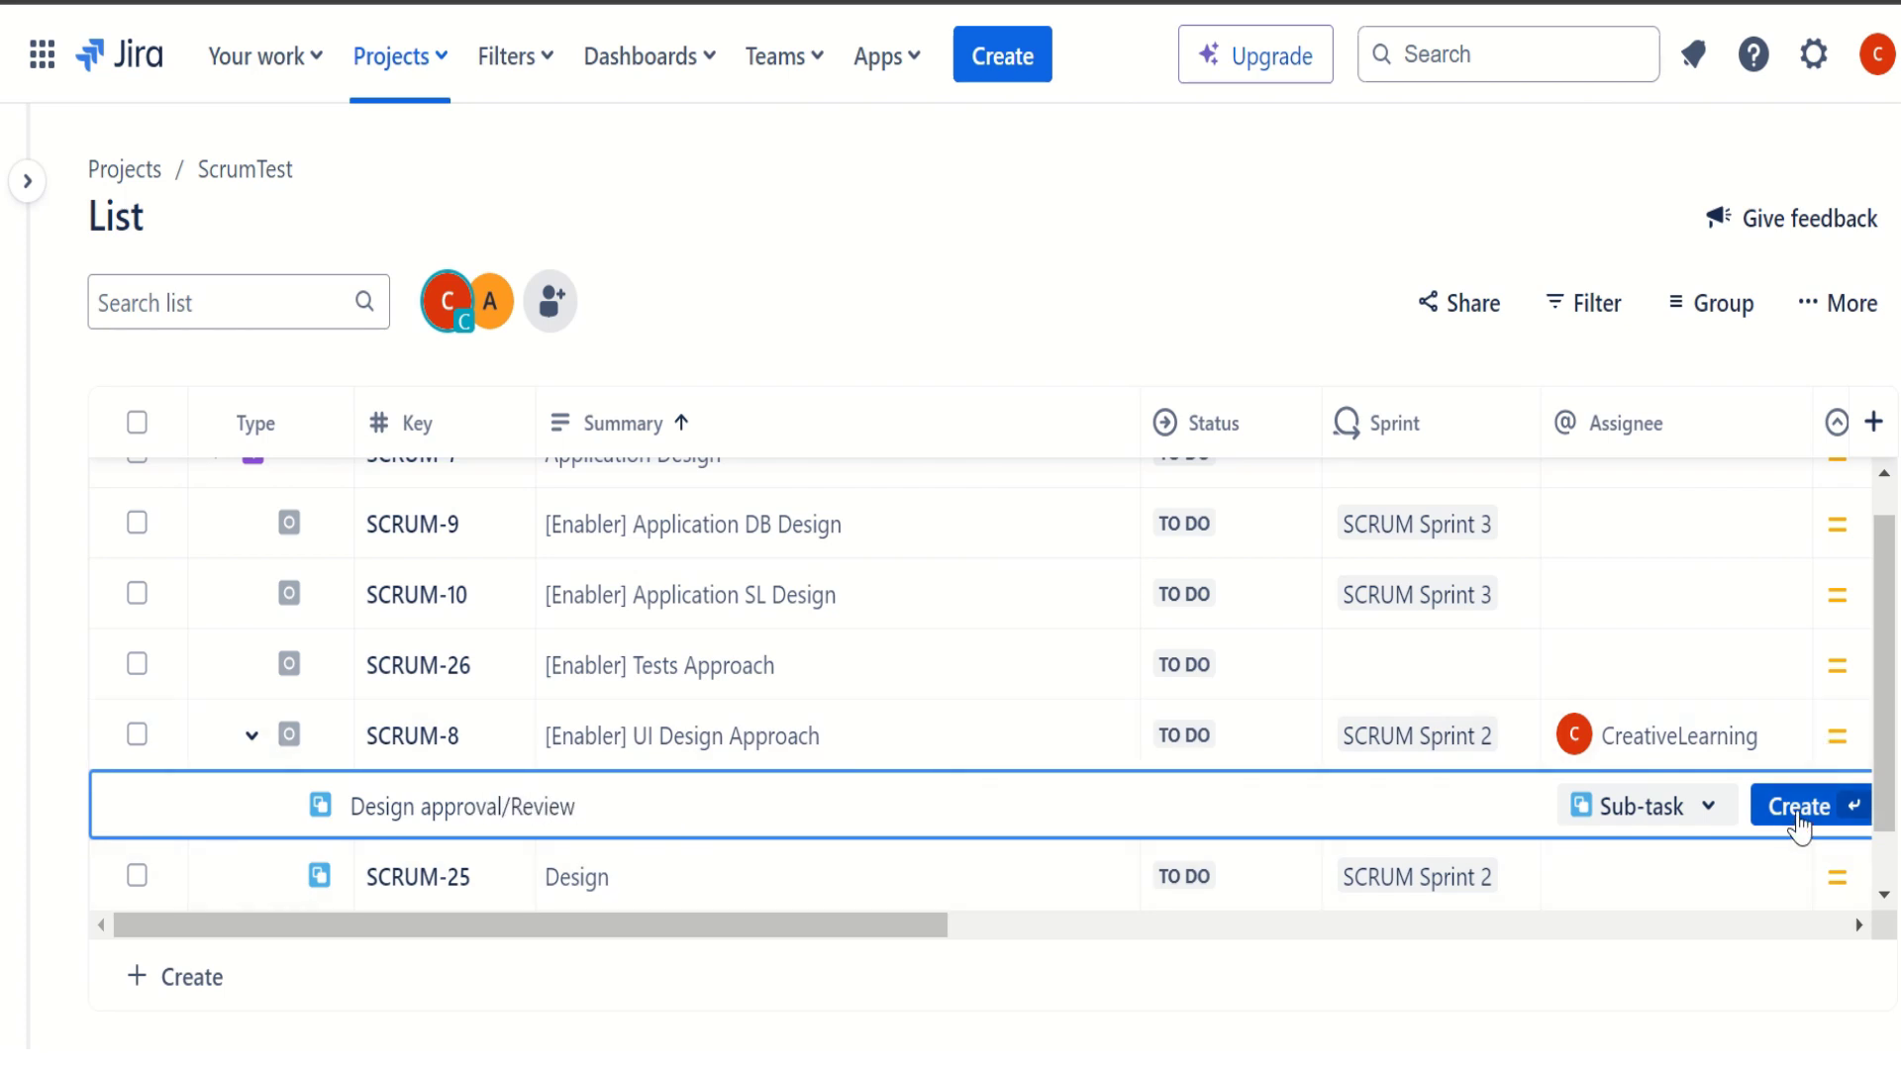
{"action": "left_click", "coordinate": [1799, 815]}
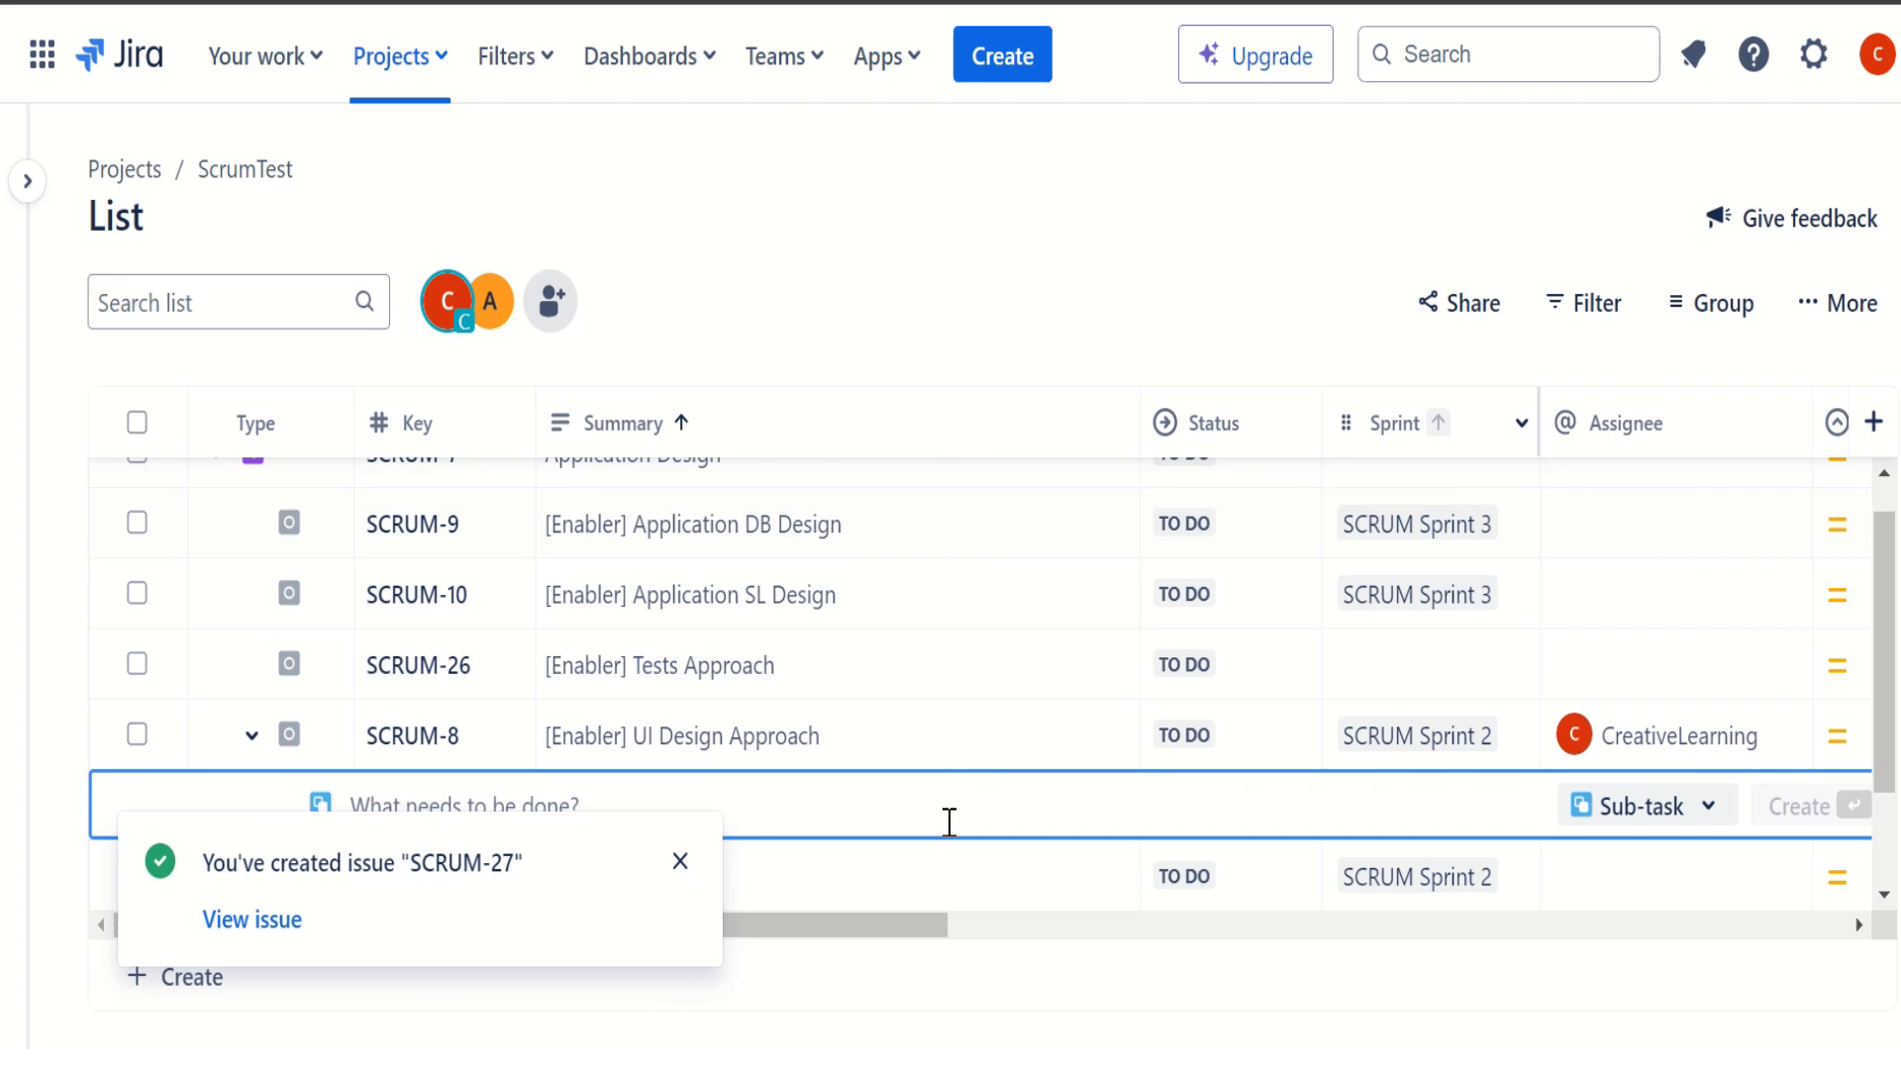
{"action": "left_click", "coordinate": [692, 873]}
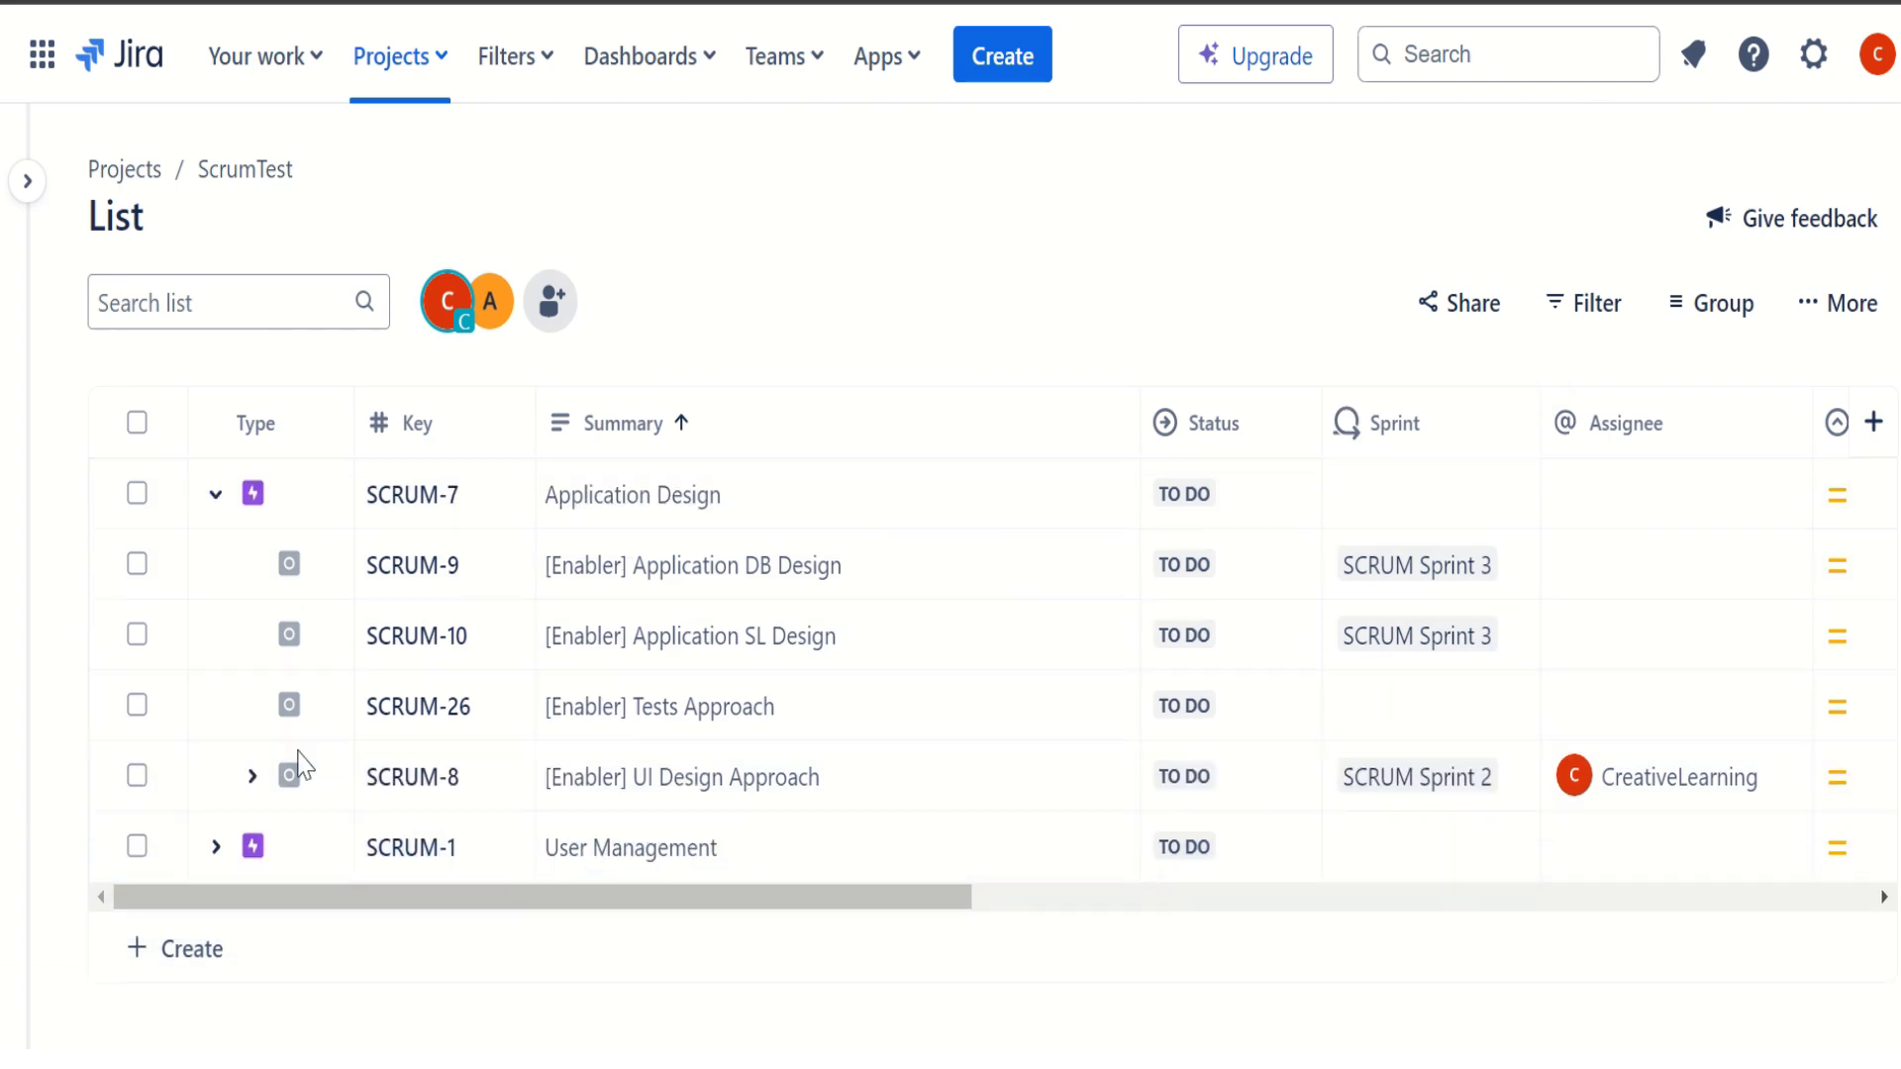
Collapse SCRUM-7, then create a top-level Epic named 'Reports' (SCRUM-28) and dismiss the toast.
{"action": "left_click", "coordinate": [215, 494]}
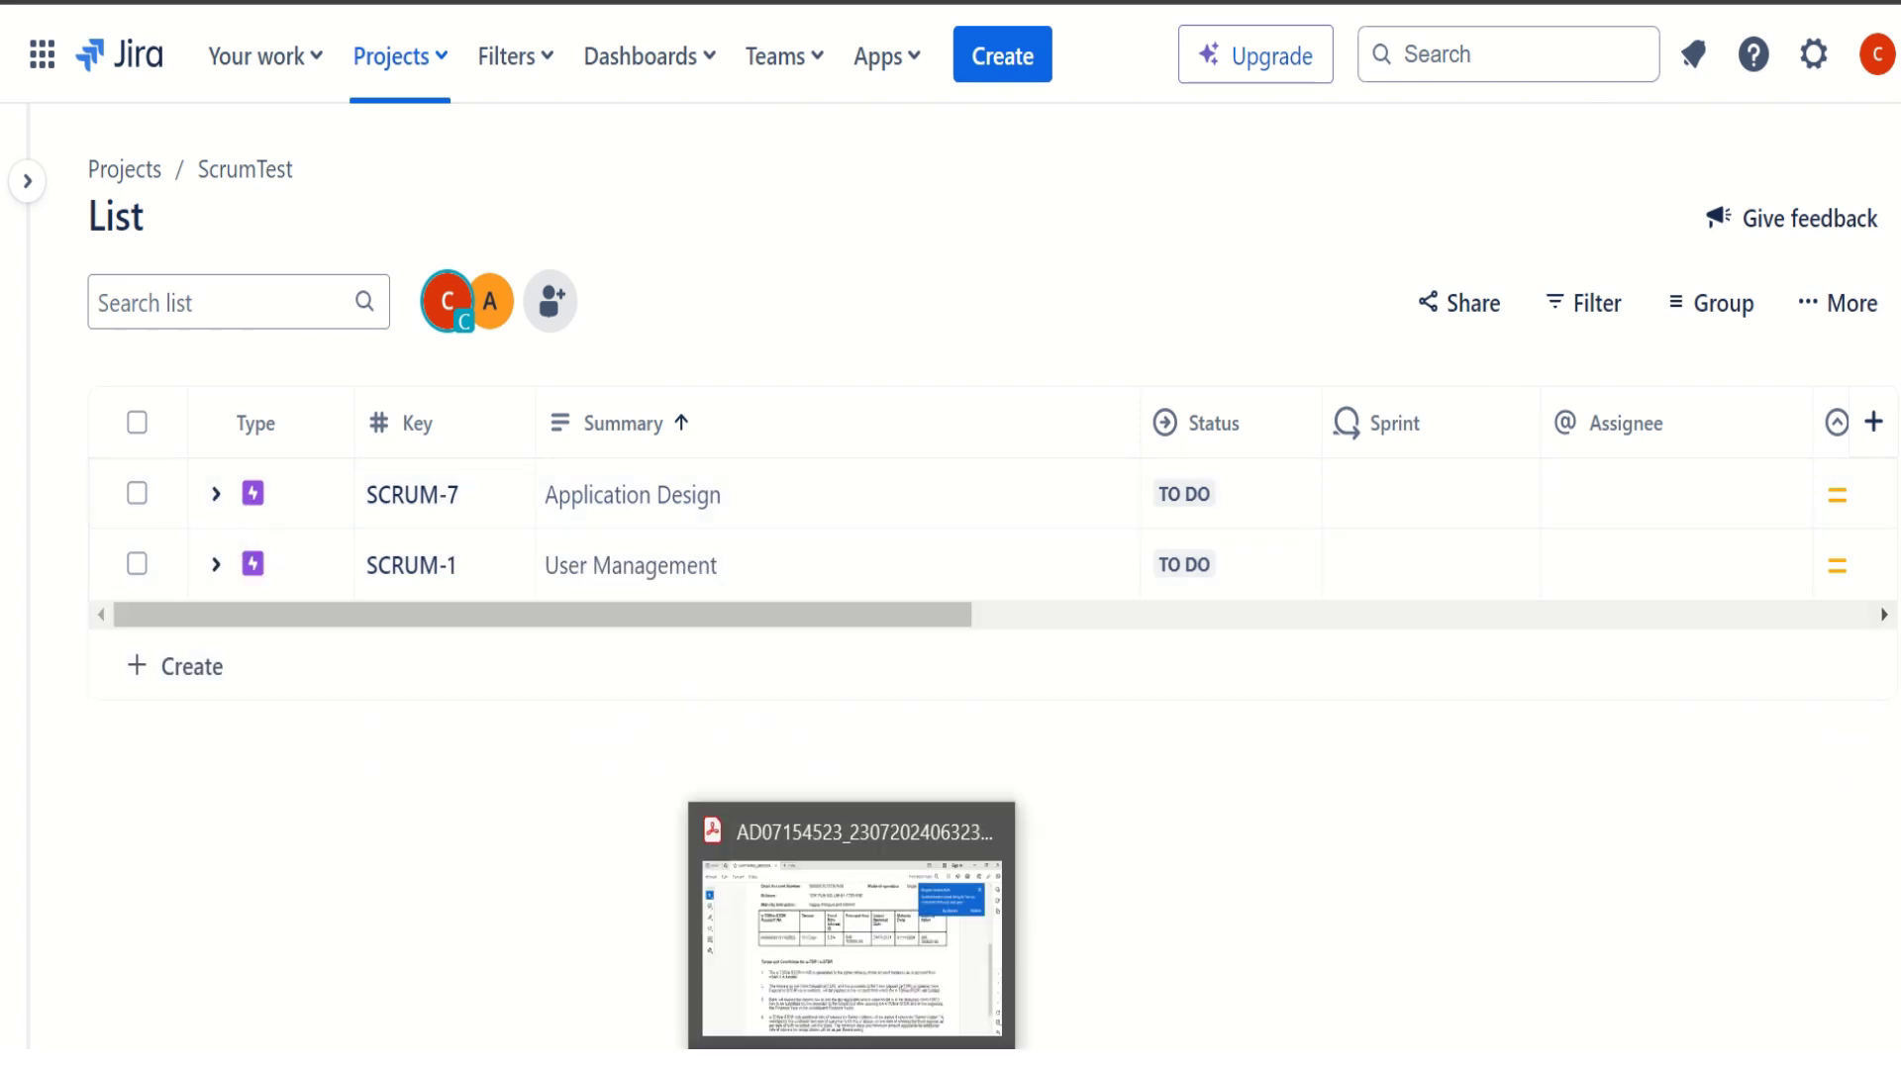
{"action": "left_click", "coordinate": [198, 677]}
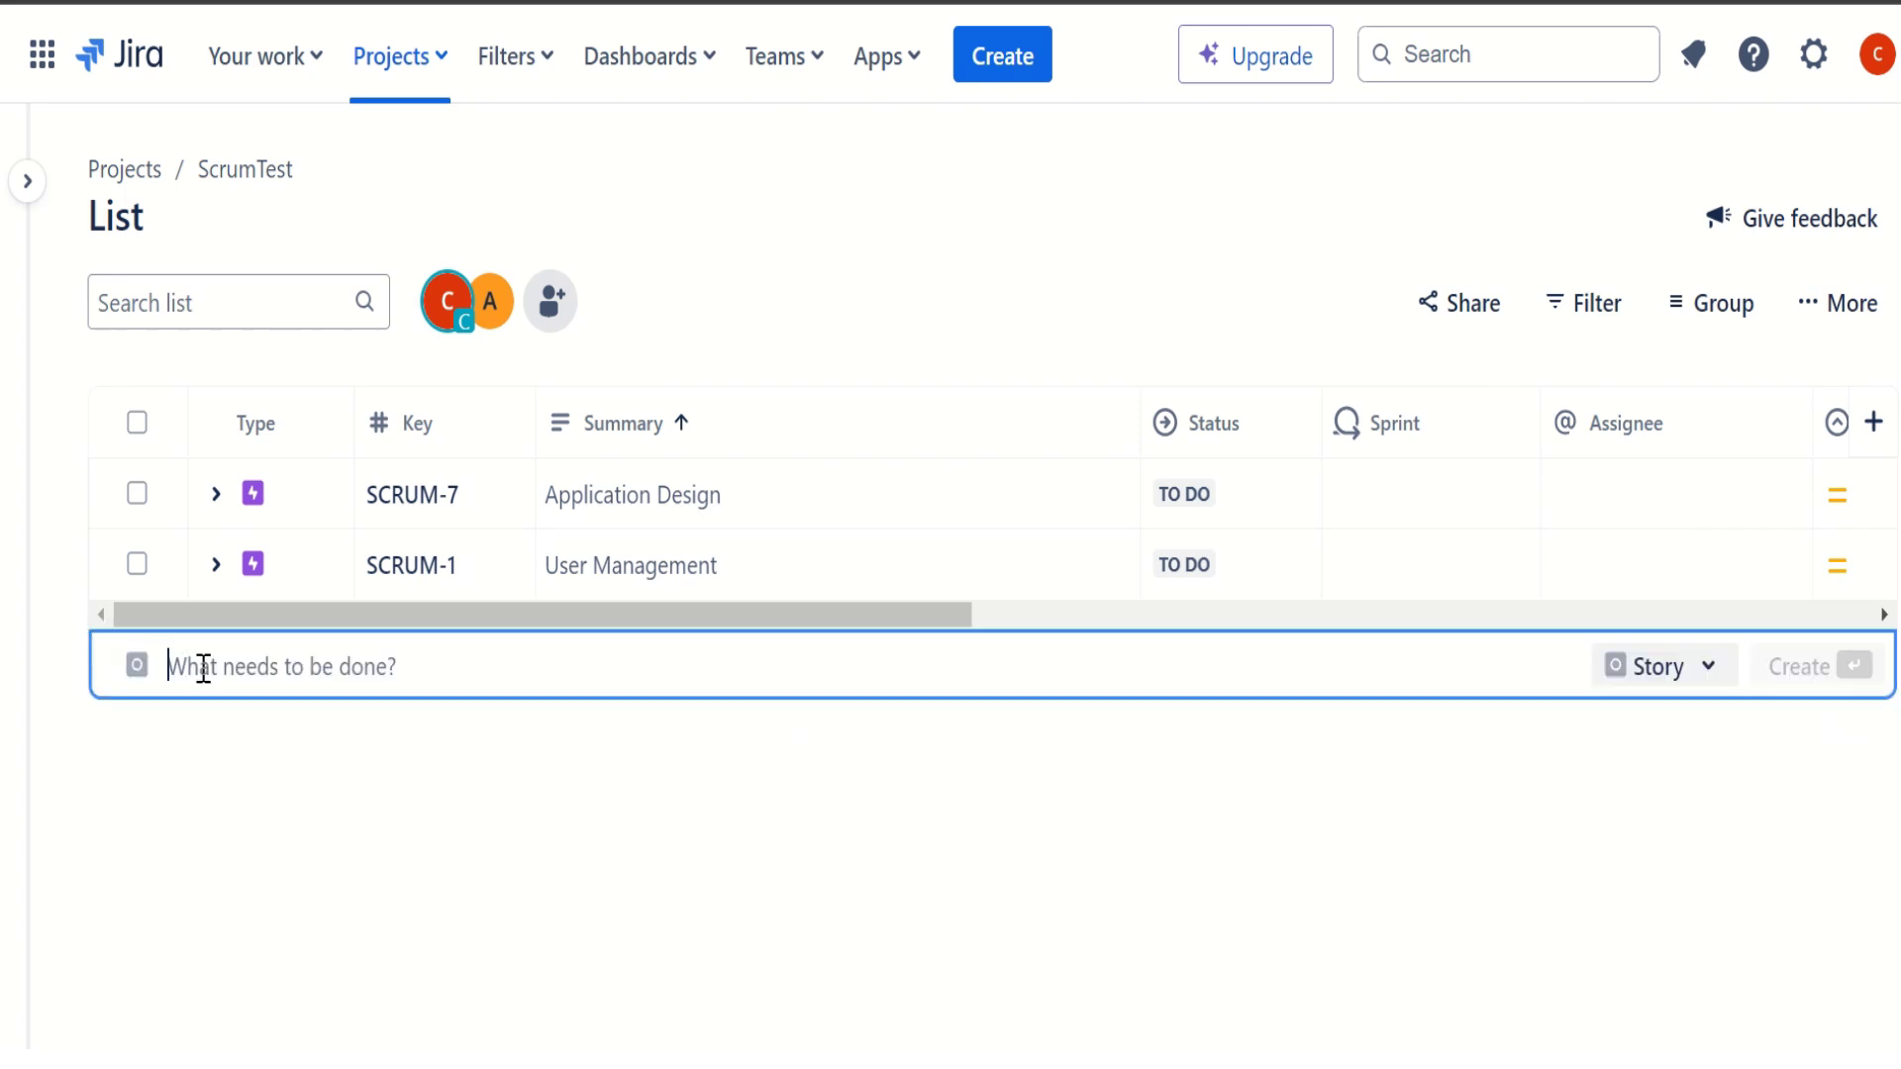
{"action": "left_click", "coordinate": [1710, 678]}
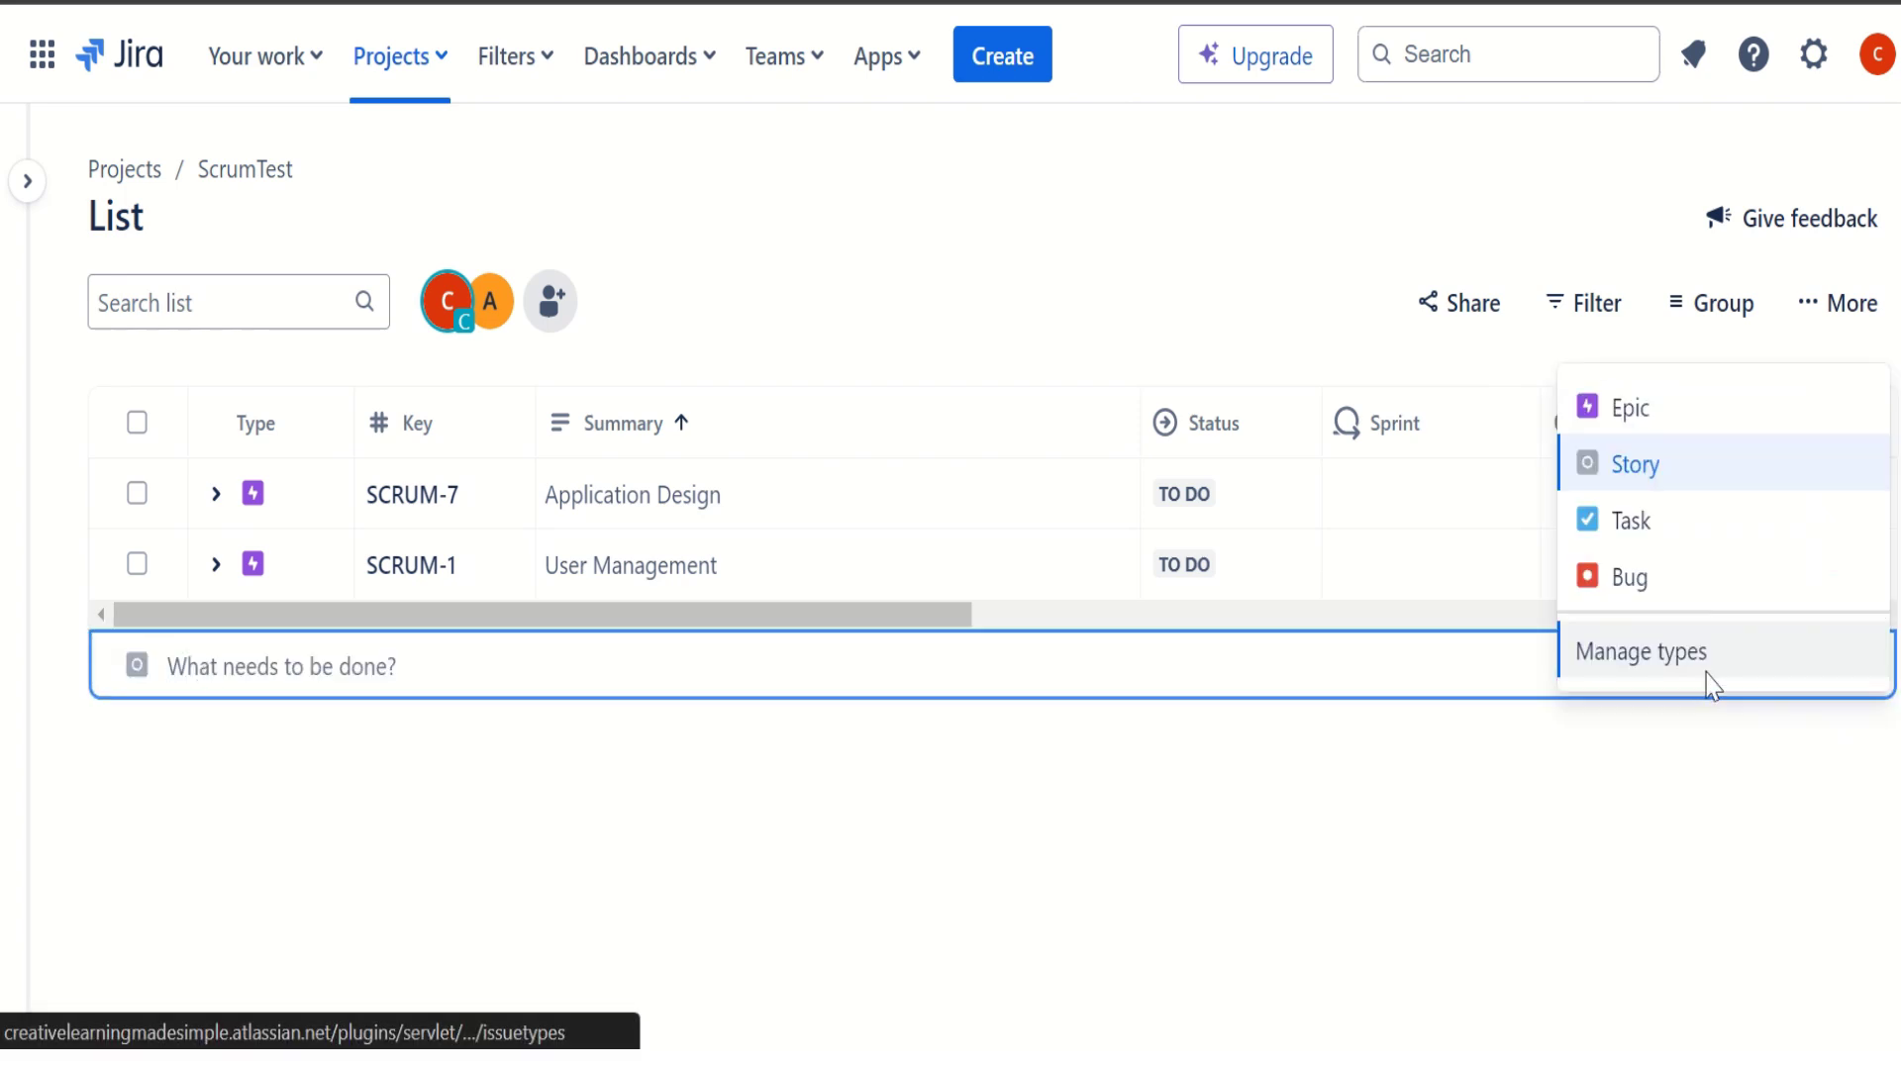
{"action": "left_click", "coordinate": [1640, 410]}
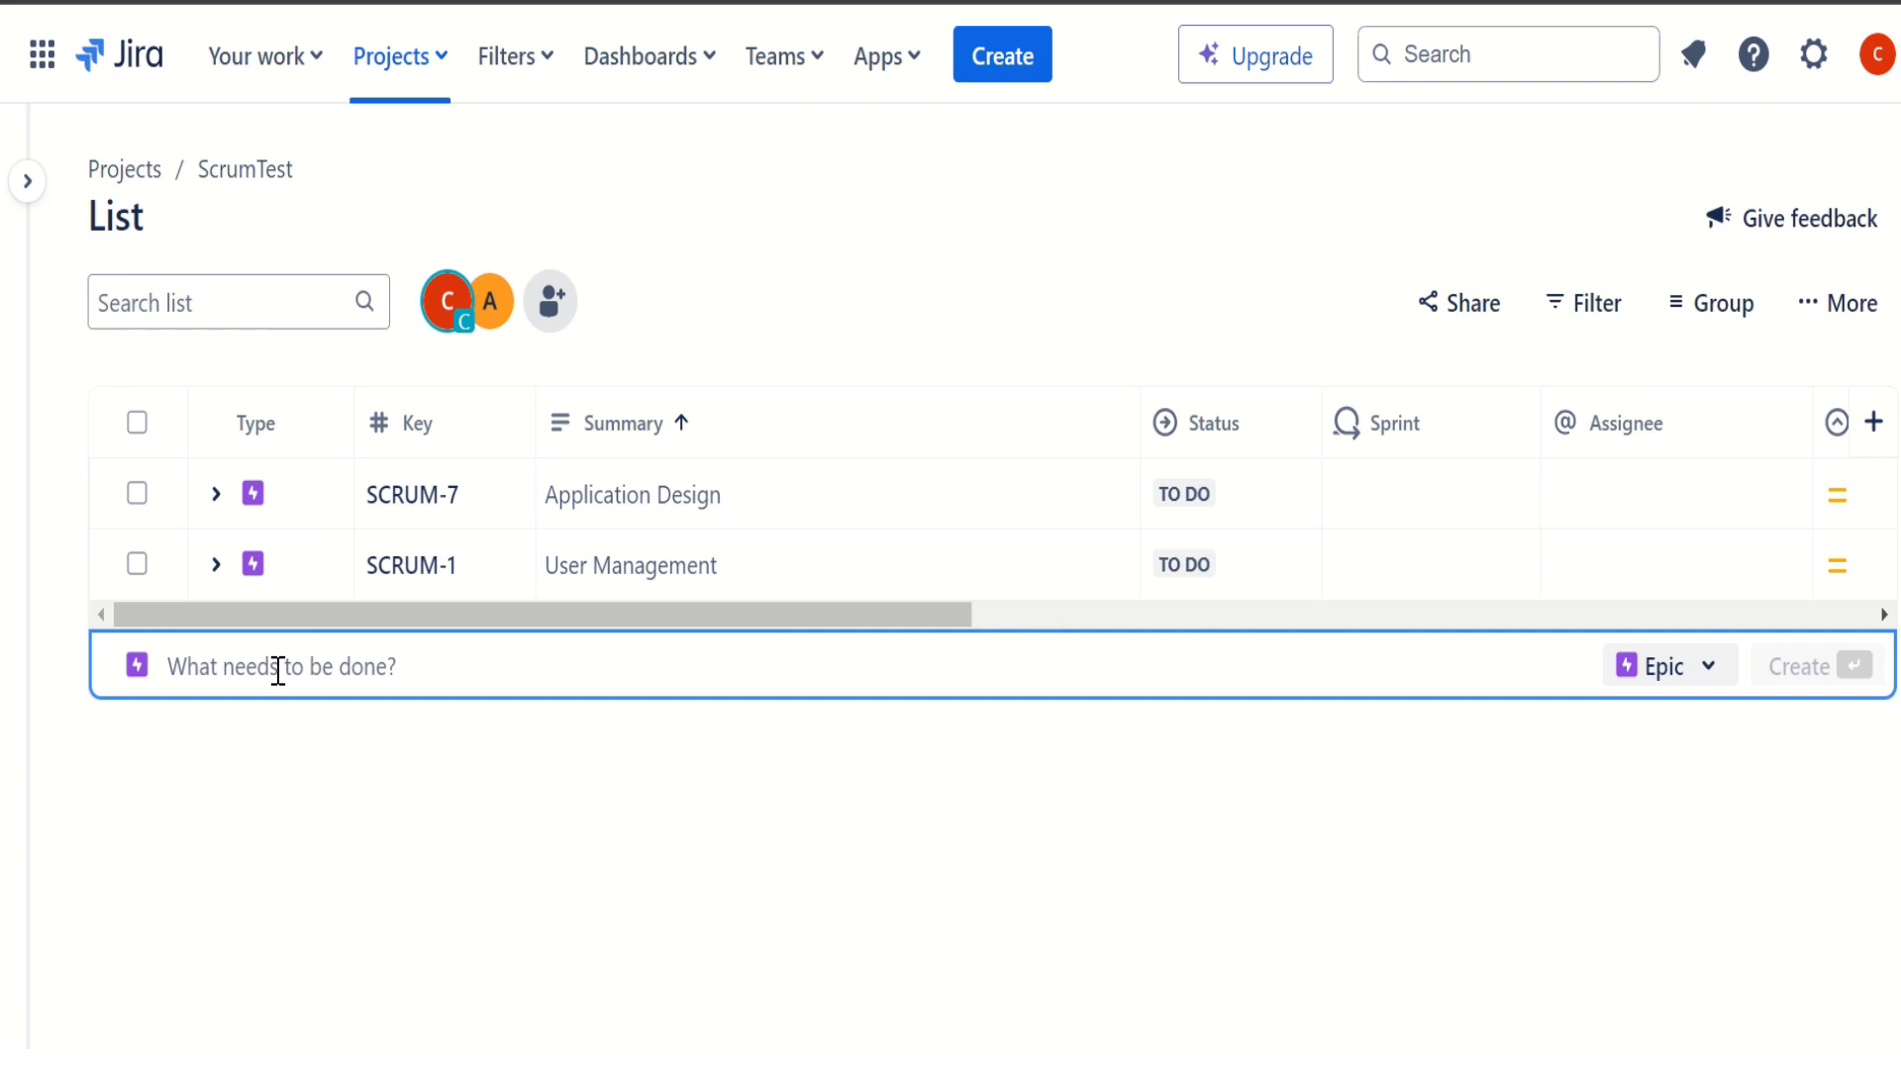
{"action": "type", "text": "Re"}
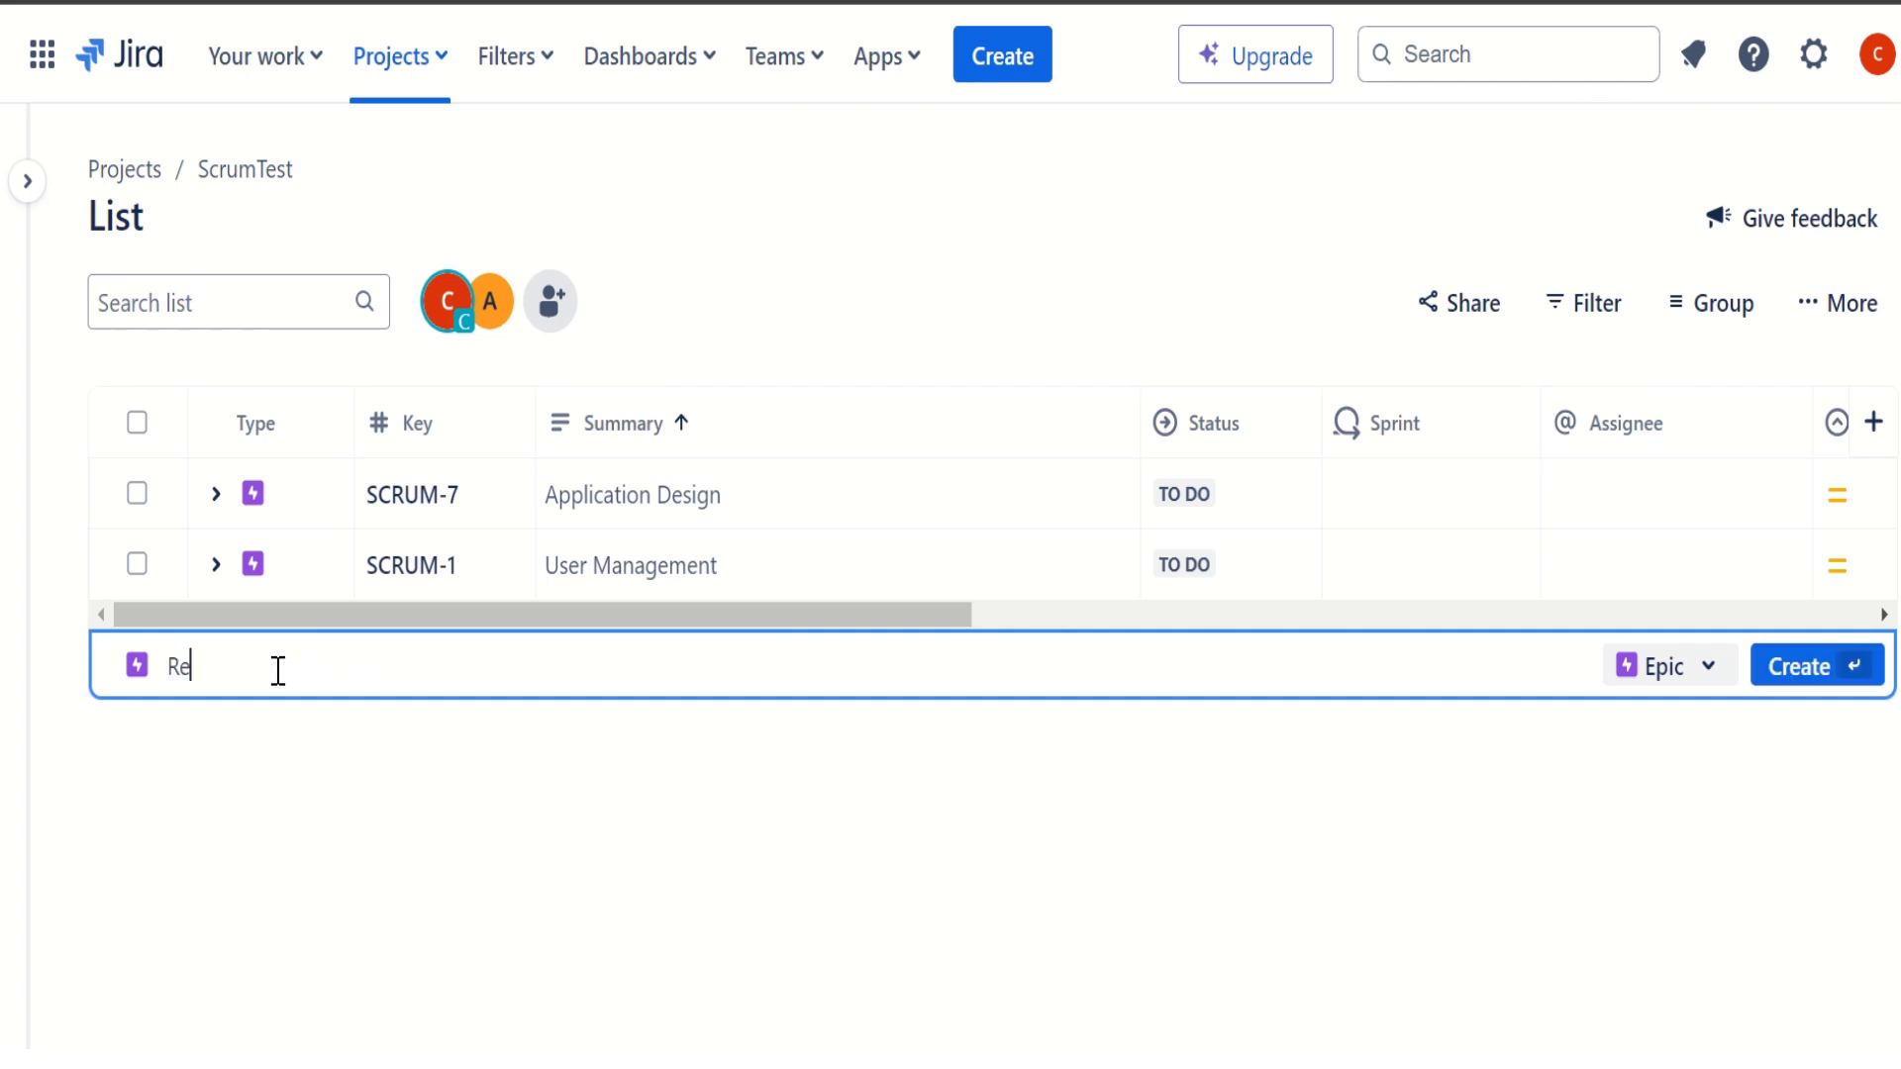
{"action": "type", "text": "ports"}
{"action": "left_click", "coordinate": [1777, 663]}
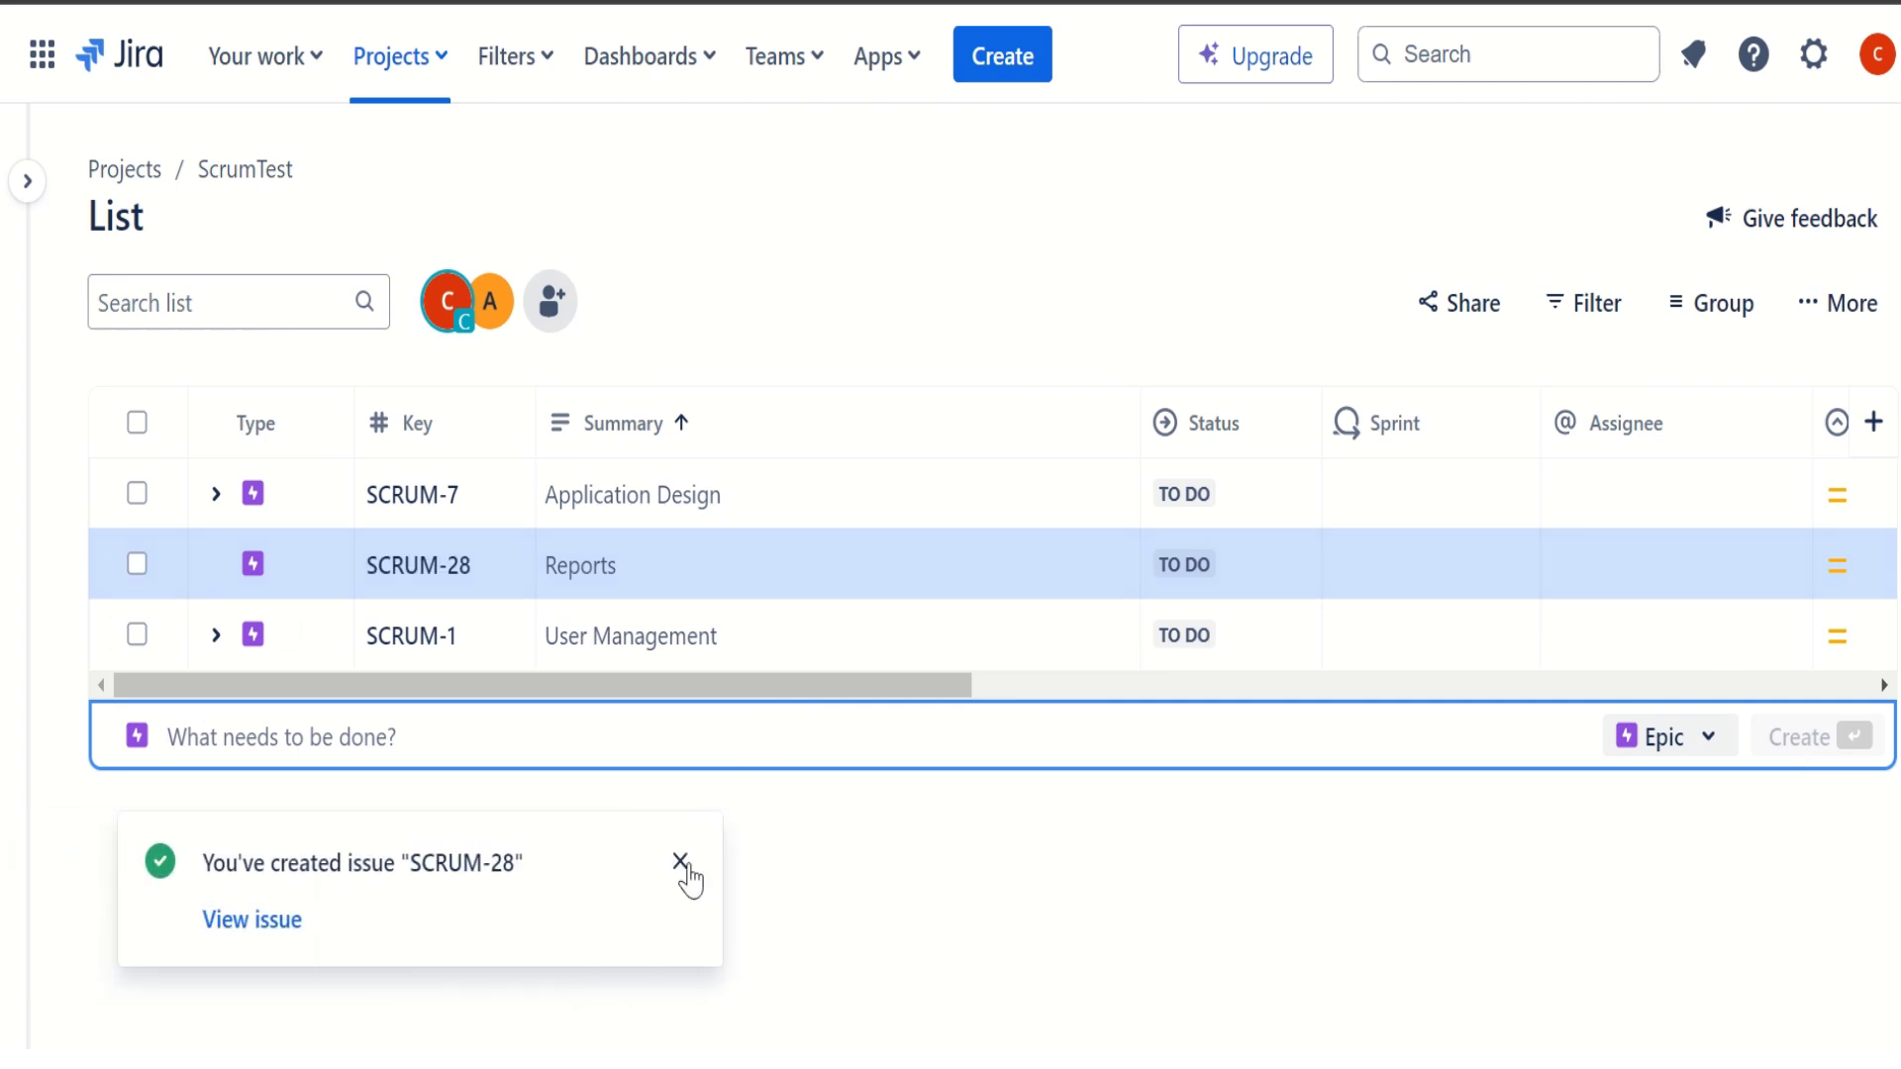
{"action": "left_click", "coordinate": [682, 868]}
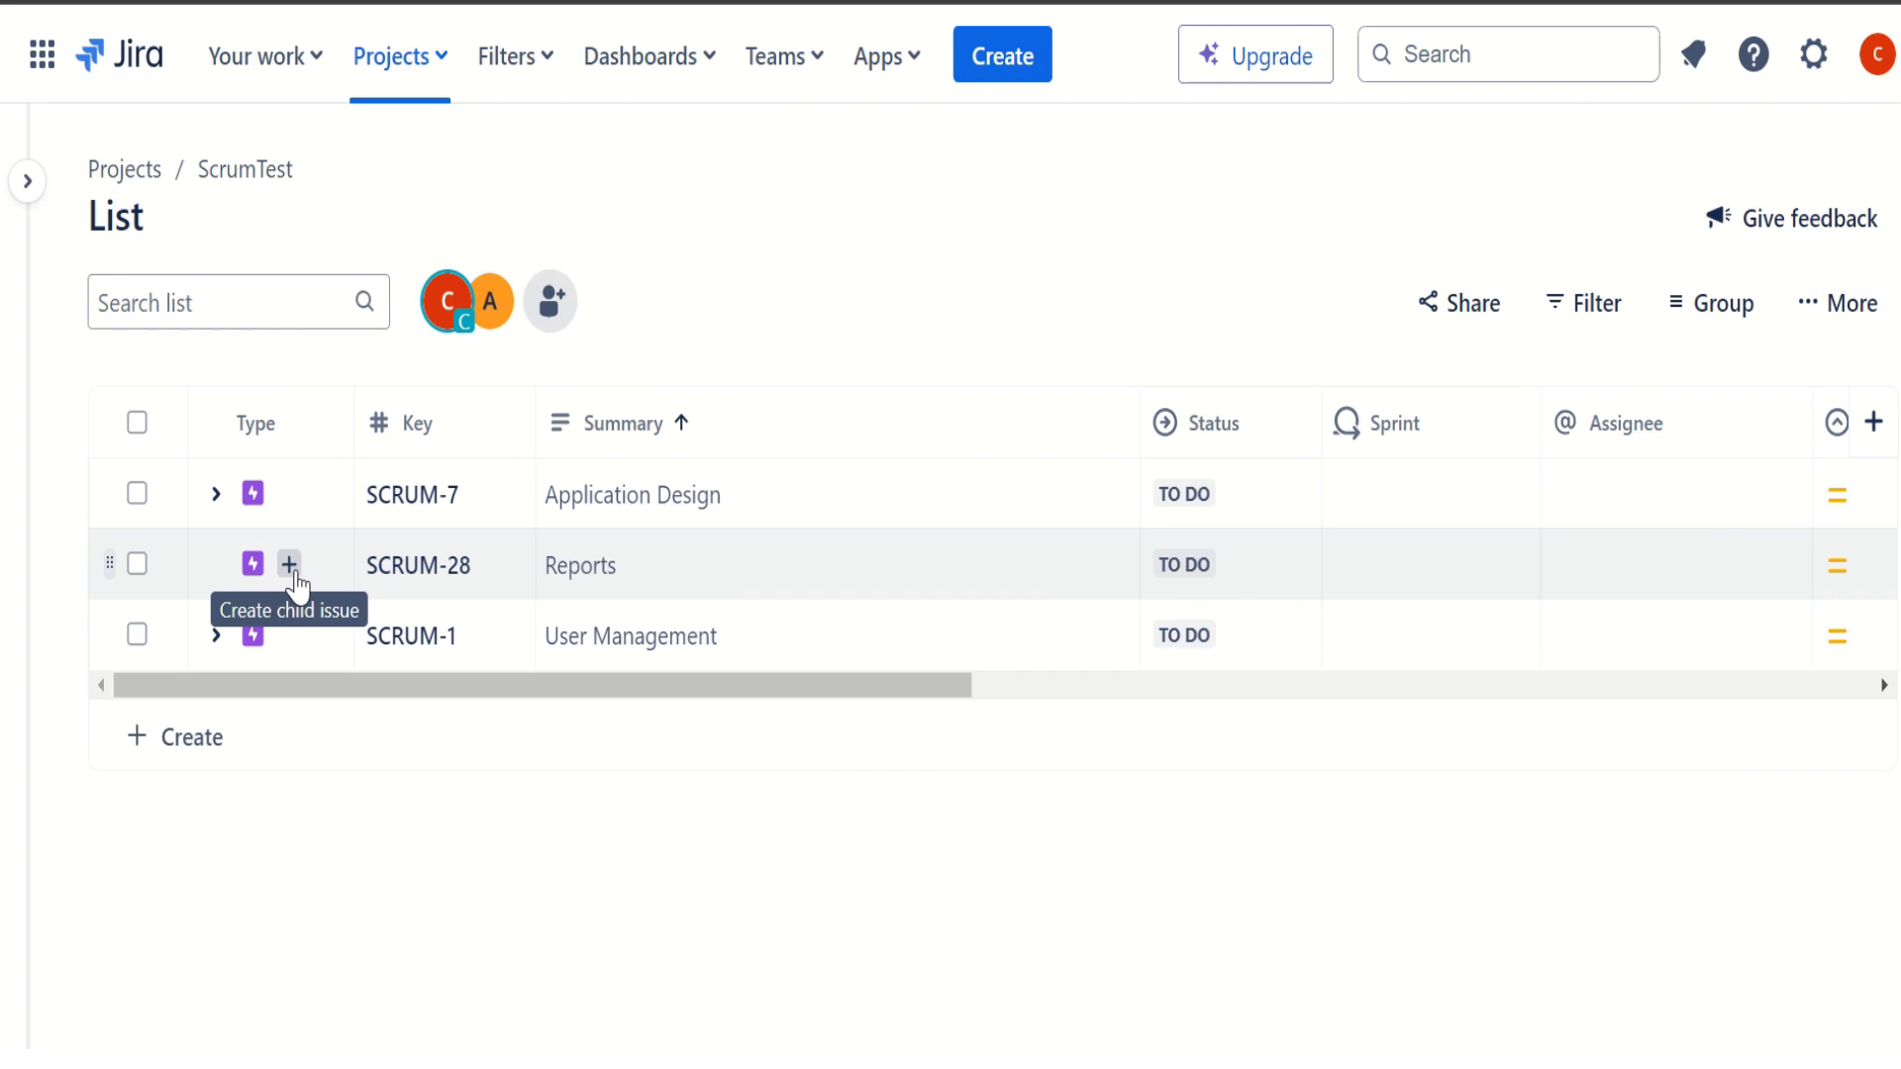
{"action": "left_click", "coordinate": [683, 425]}
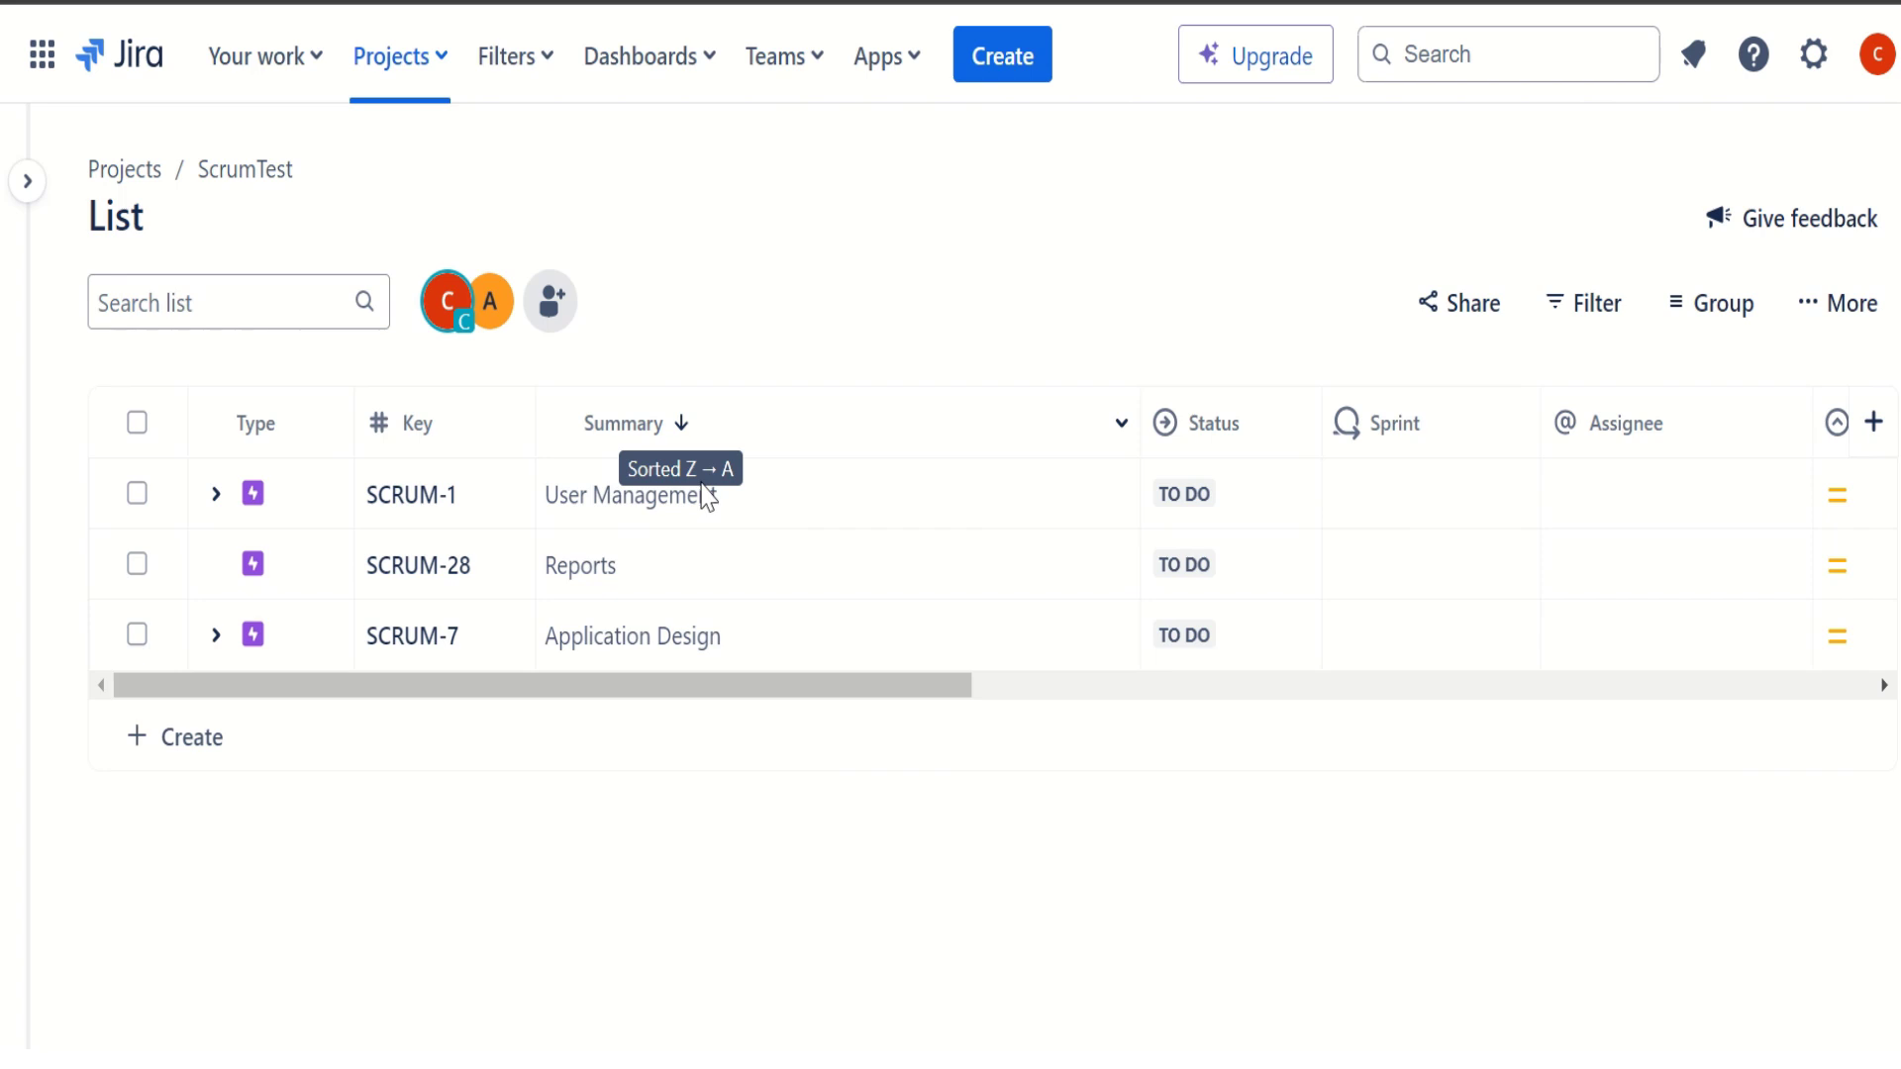
{"action": "left_click", "coordinate": [681, 424]}
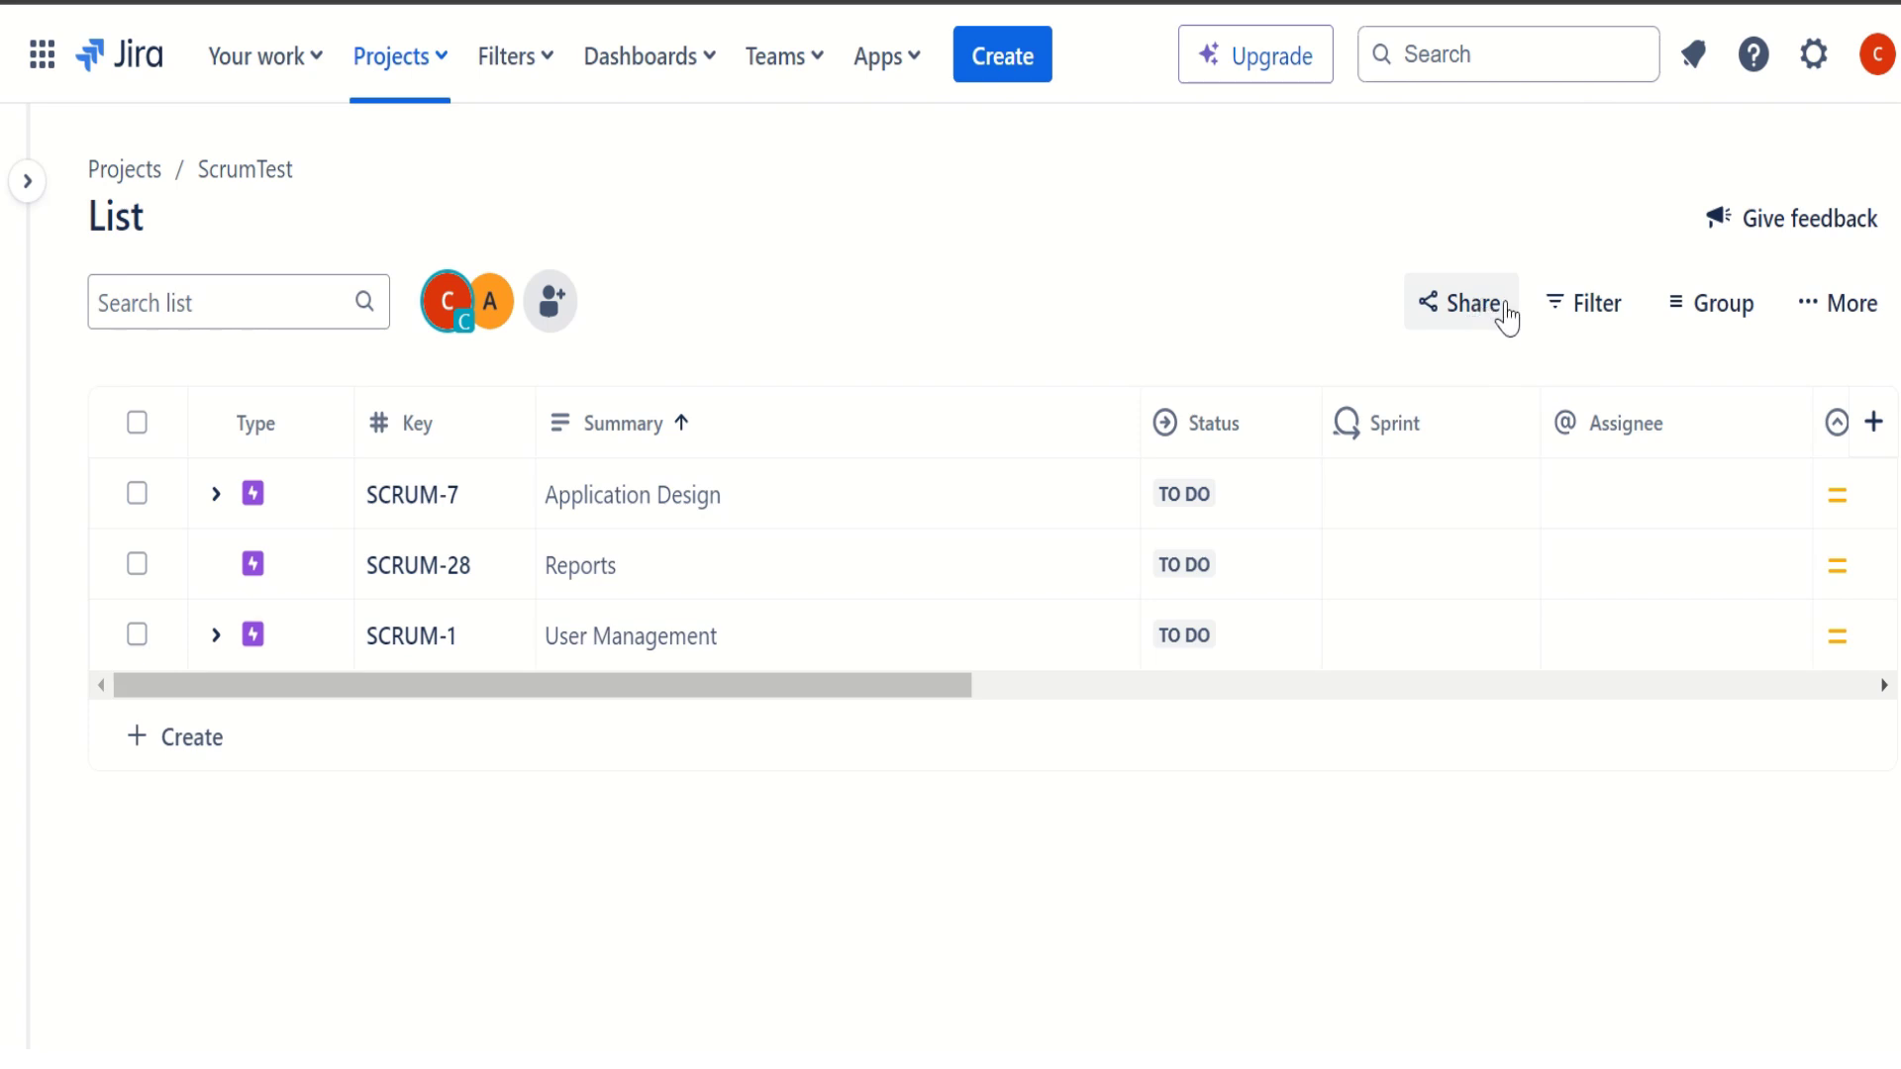
{"action": "left_click", "coordinate": [1598, 317]}
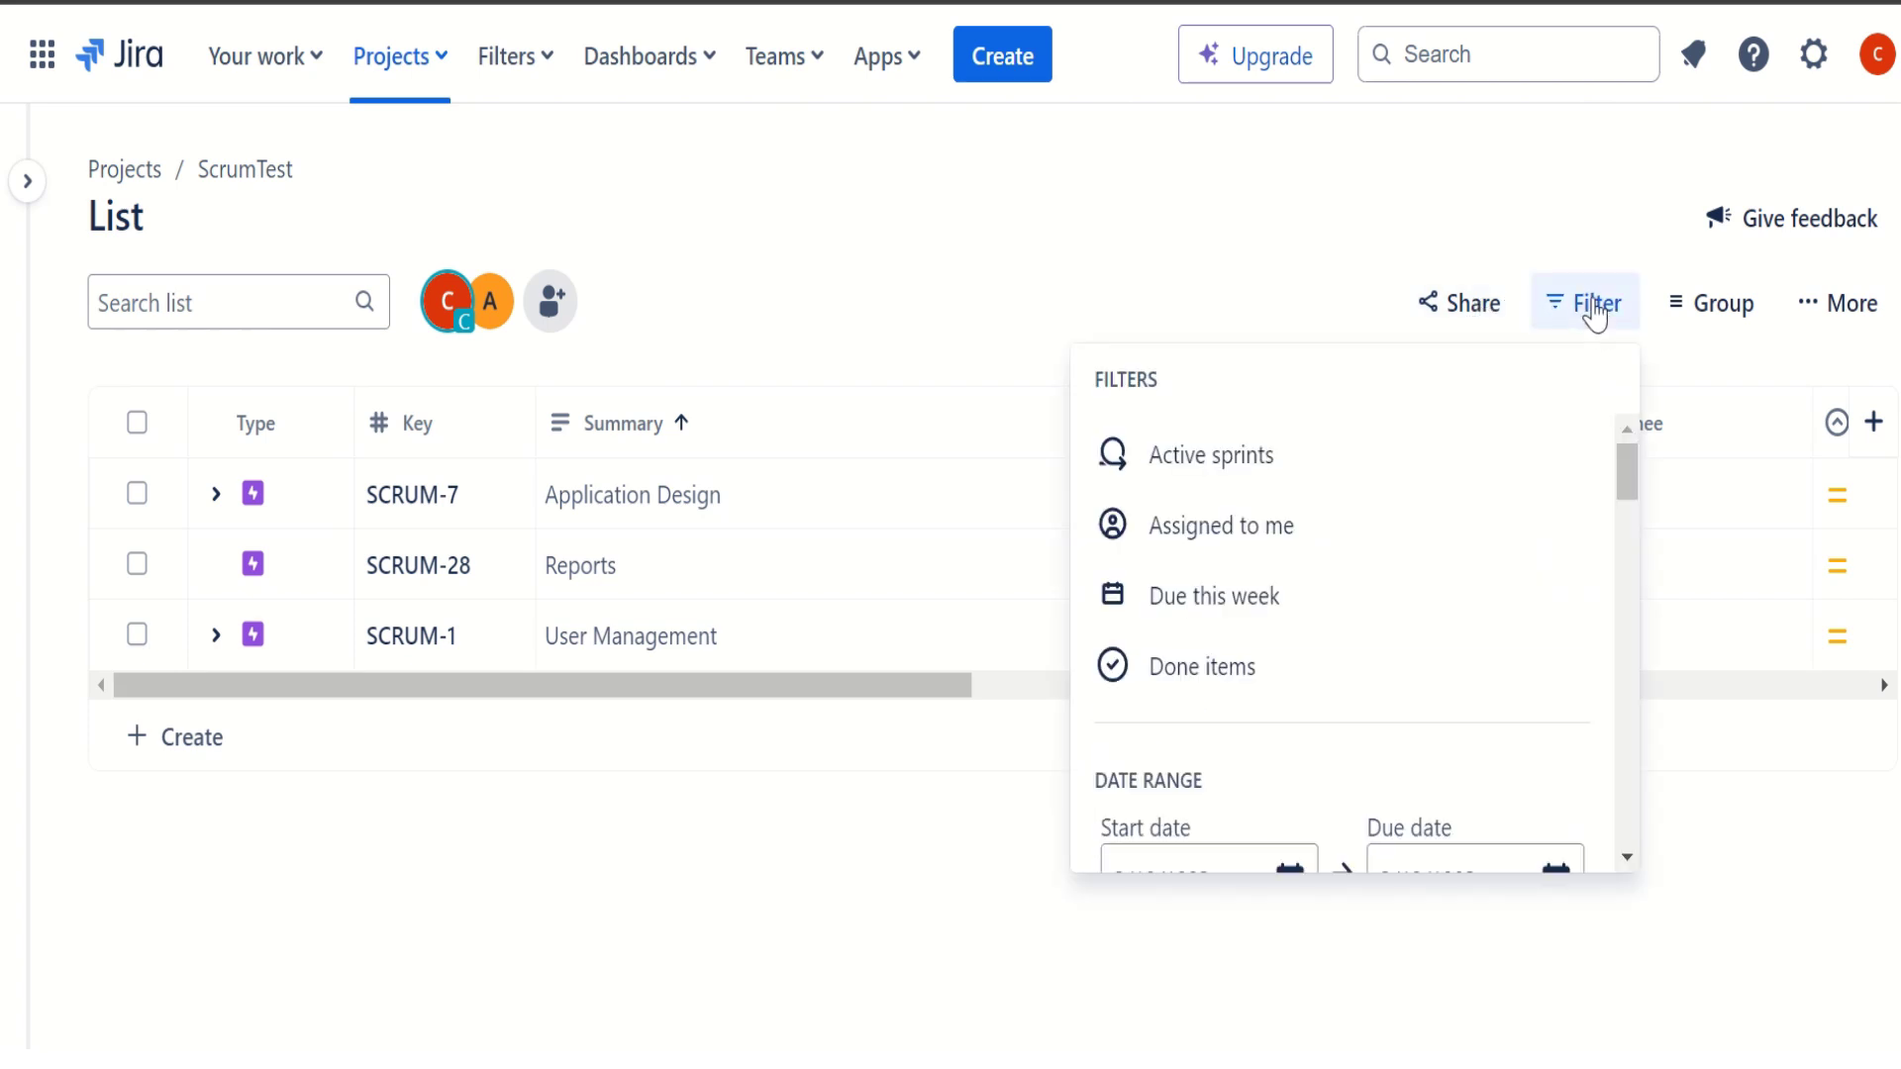
{"action": "left_click", "coordinate": [1225, 465]}
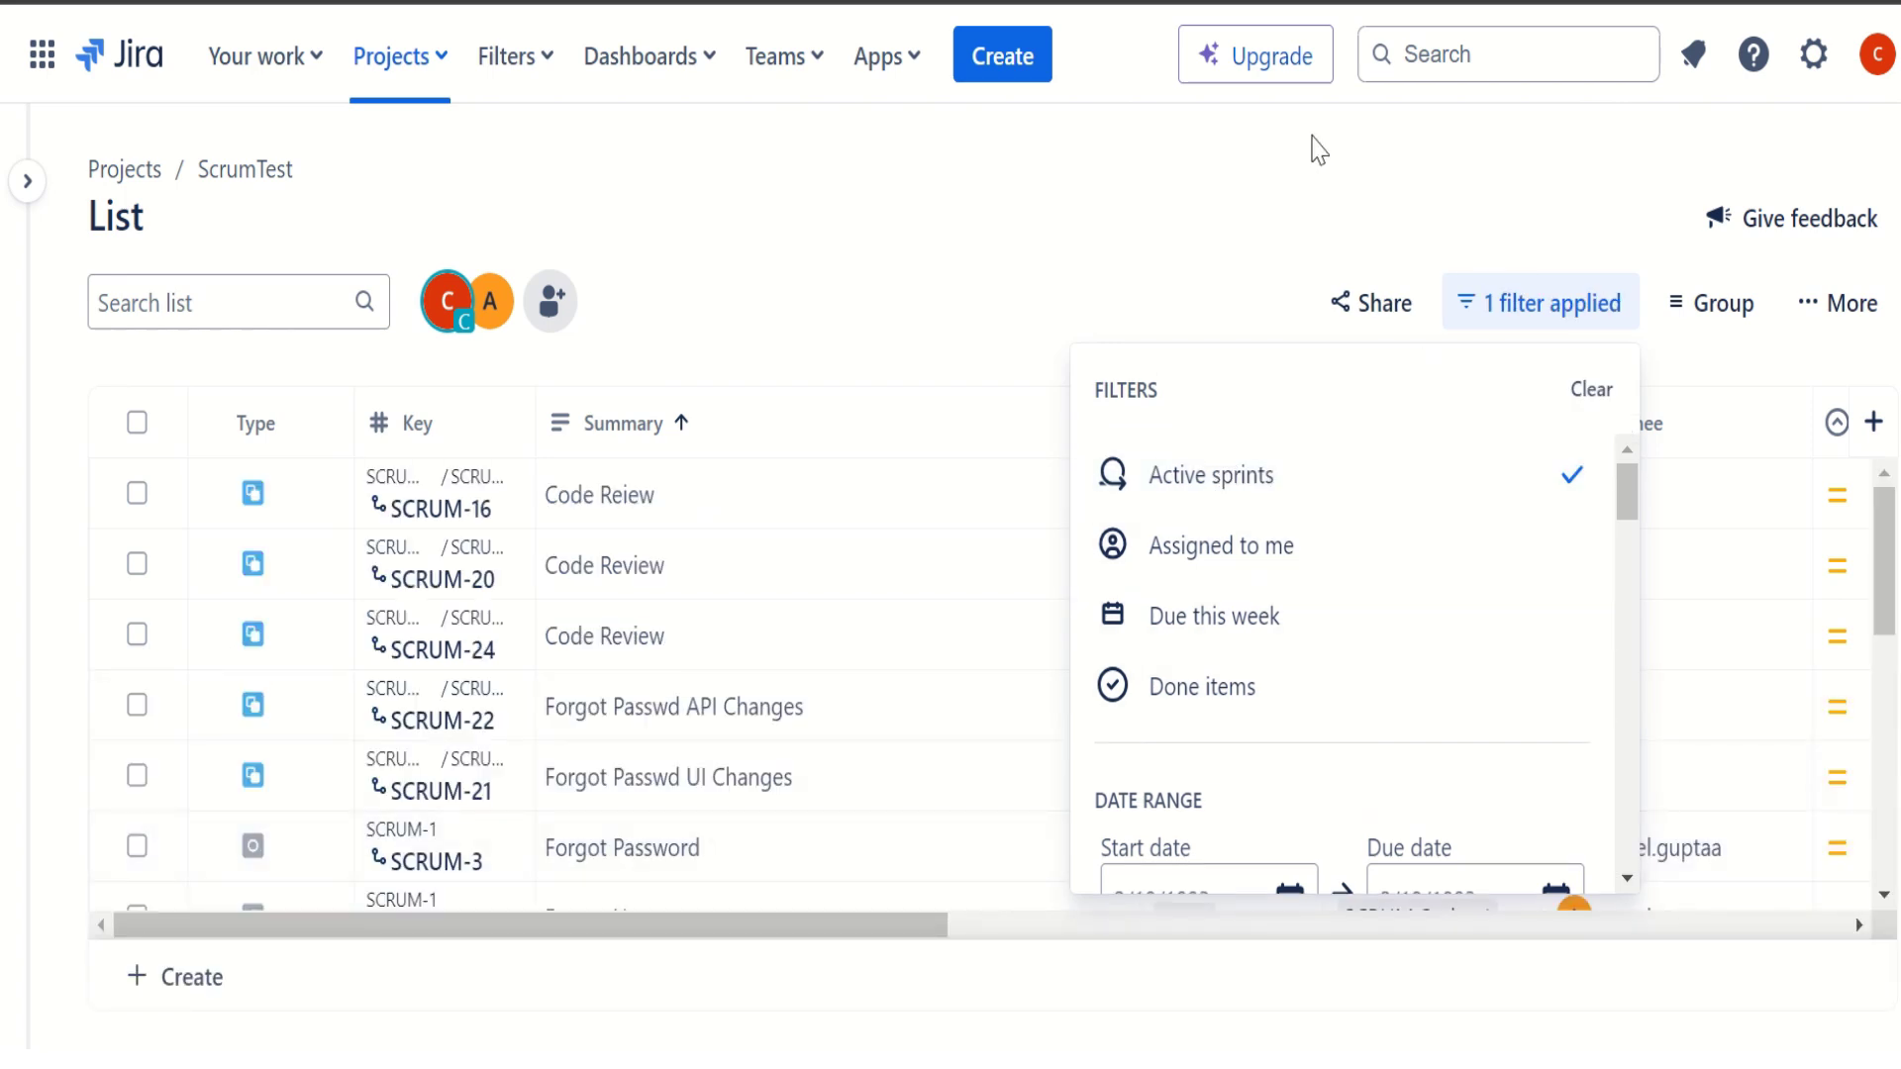
{"action": "left_click", "coordinate": [1294, 170]}
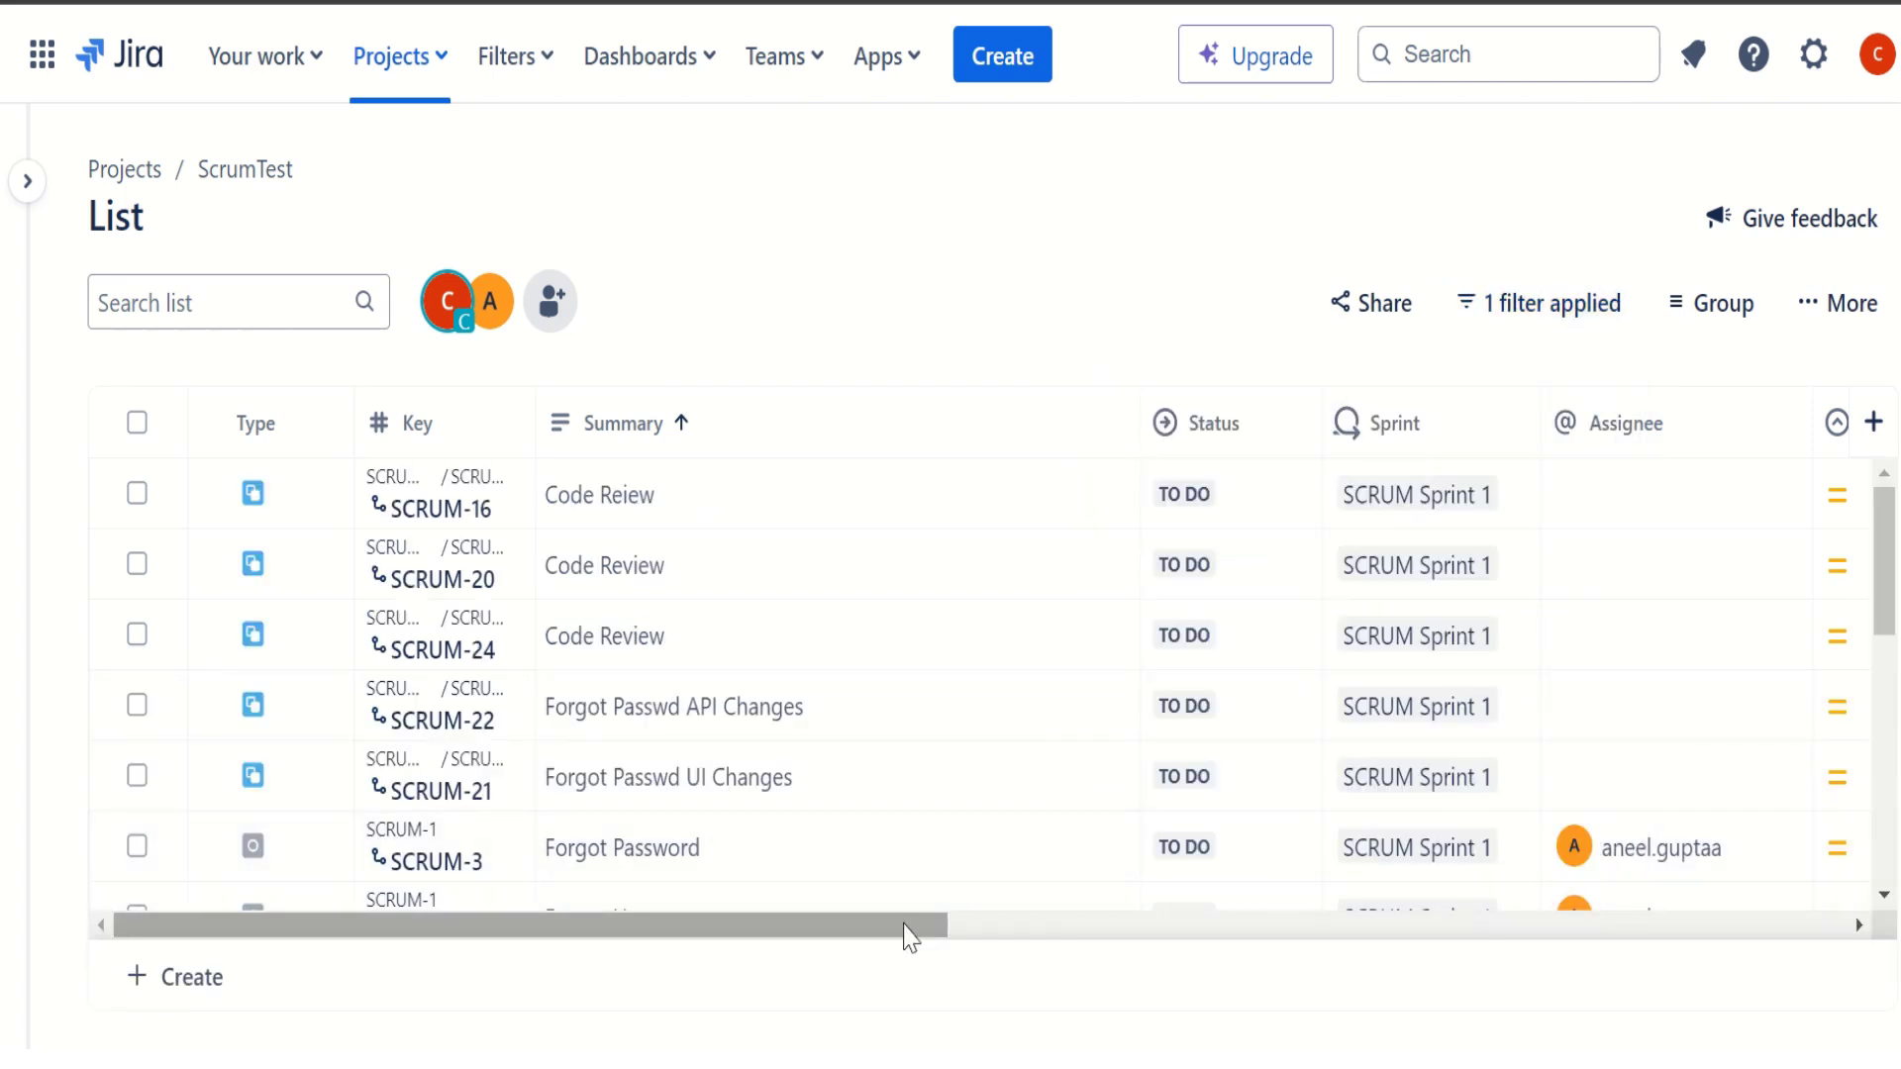
{"action": "left_click_drag", "start_coordinate": [904, 930], "coordinate": [1112, 974]}
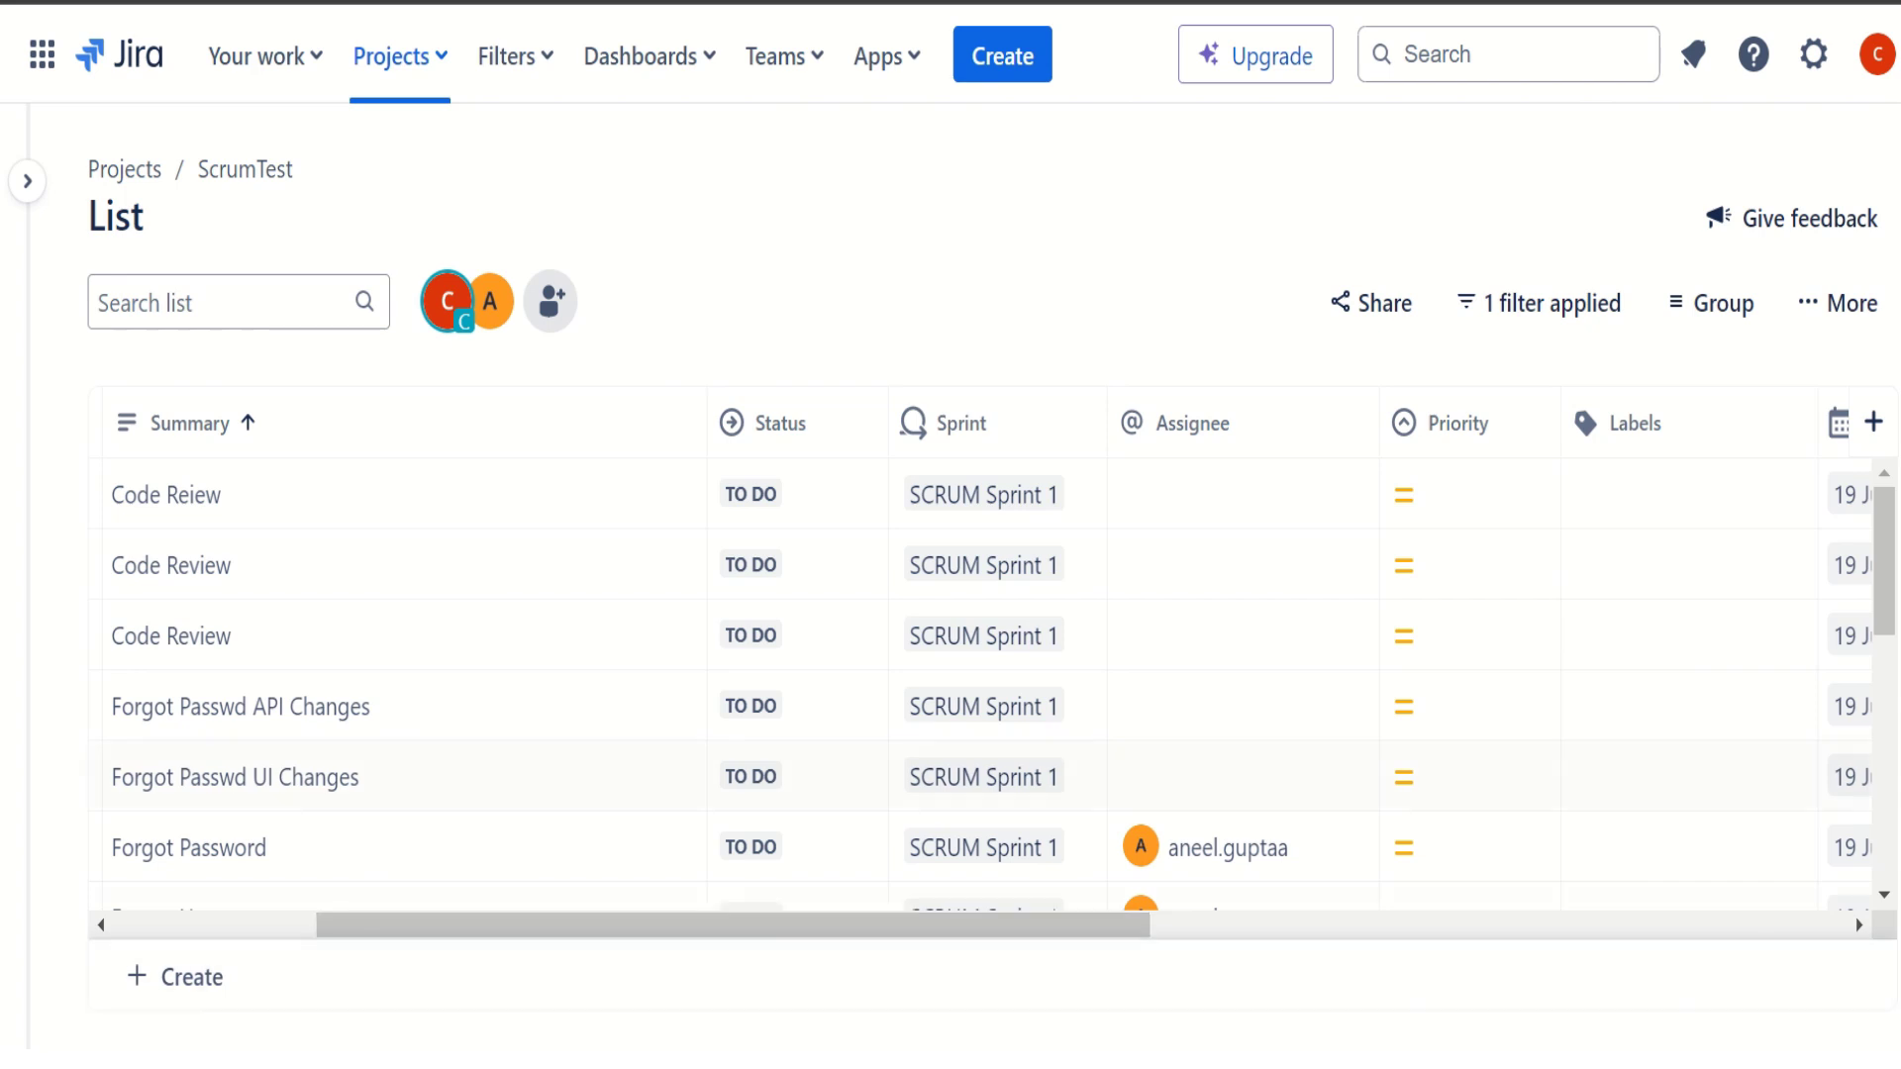
{"action": "left_click", "coordinate": [1562, 325]}
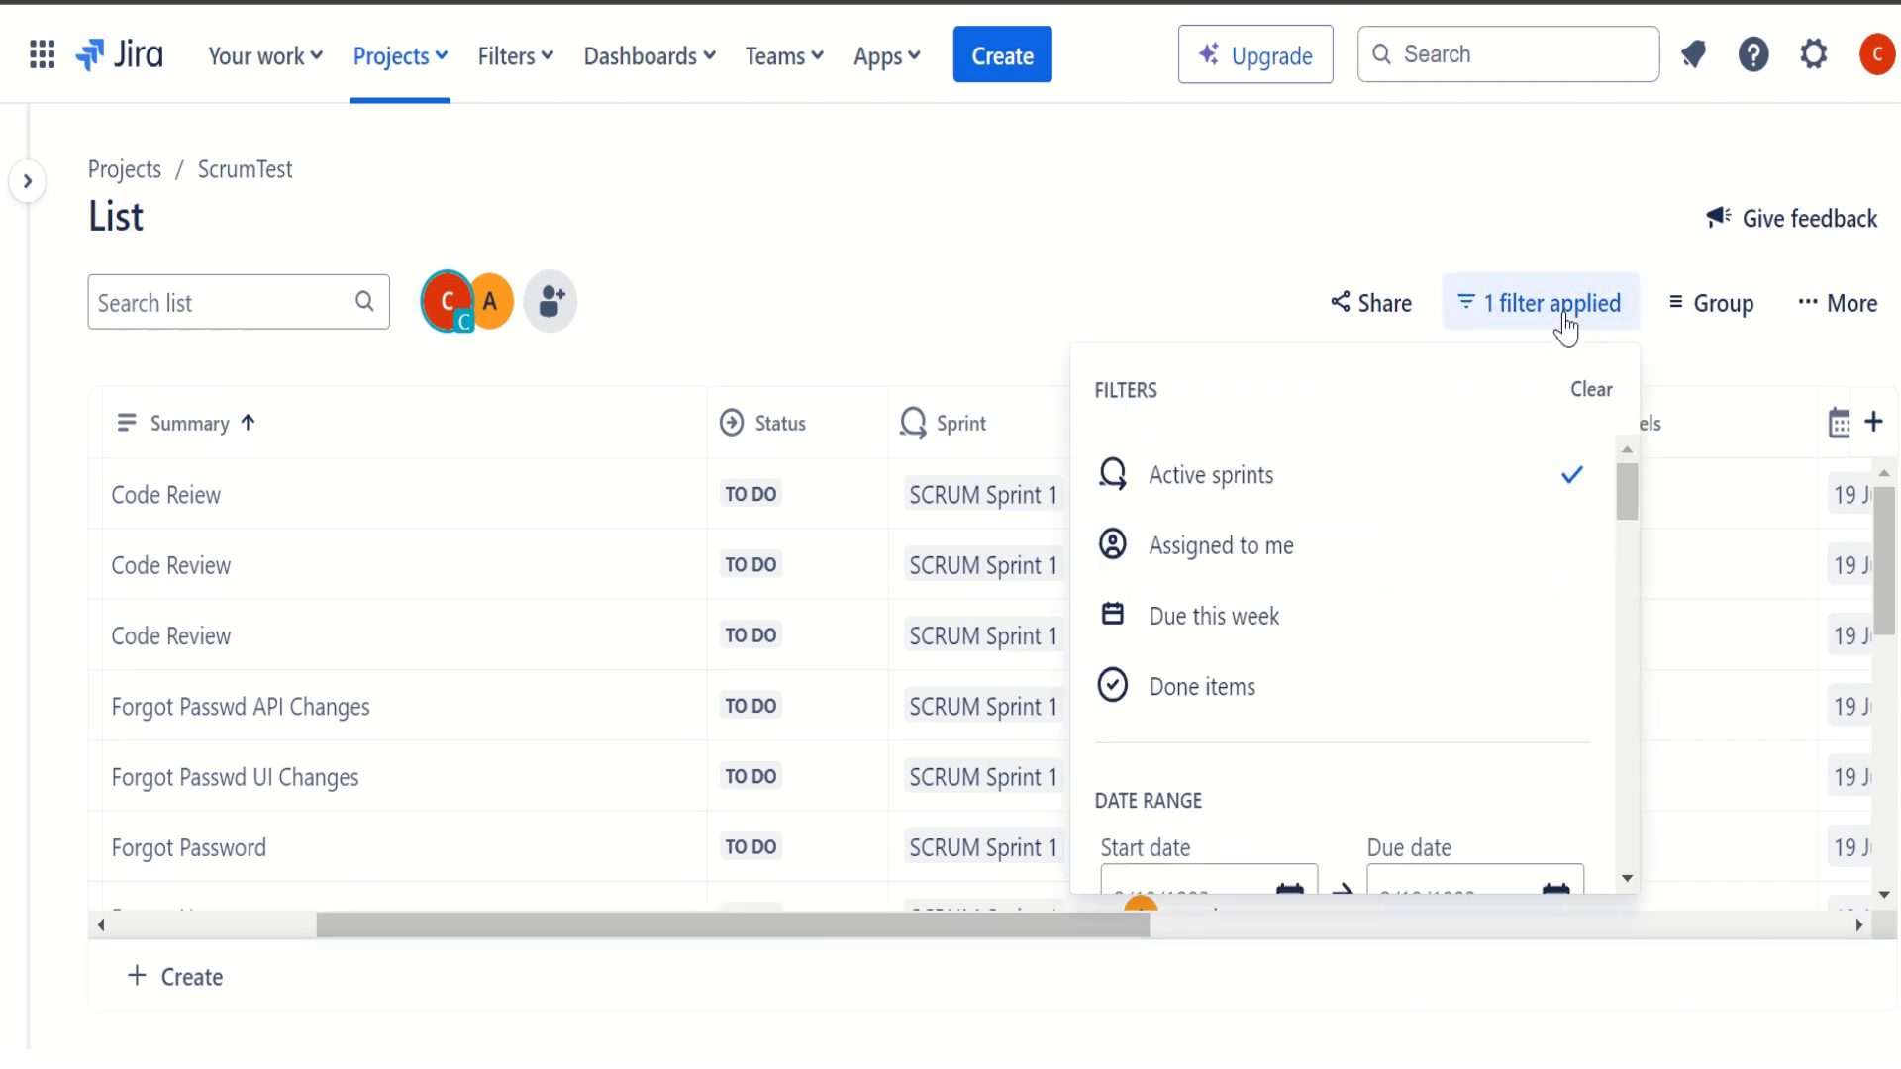
{"action": "left_click", "coordinate": [1596, 394]}
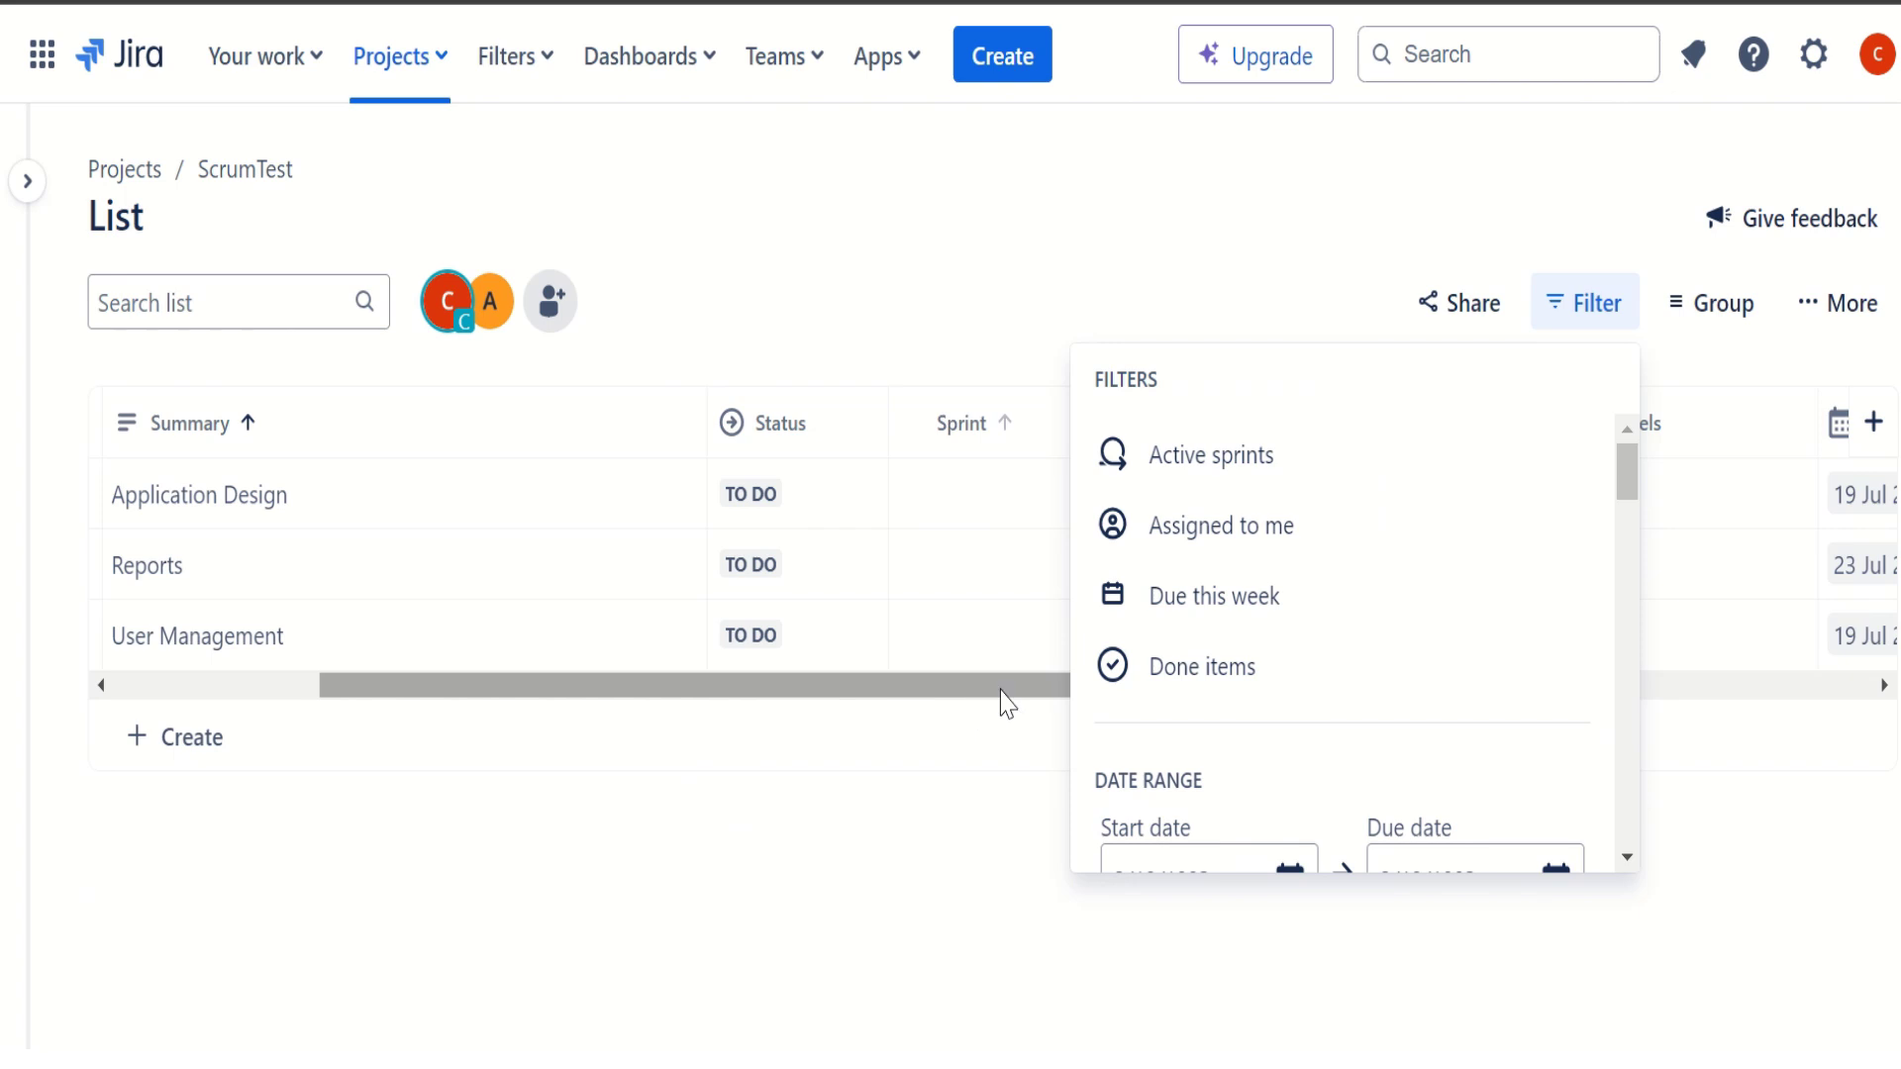
{"action": "left_click", "coordinate": [936, 919]}
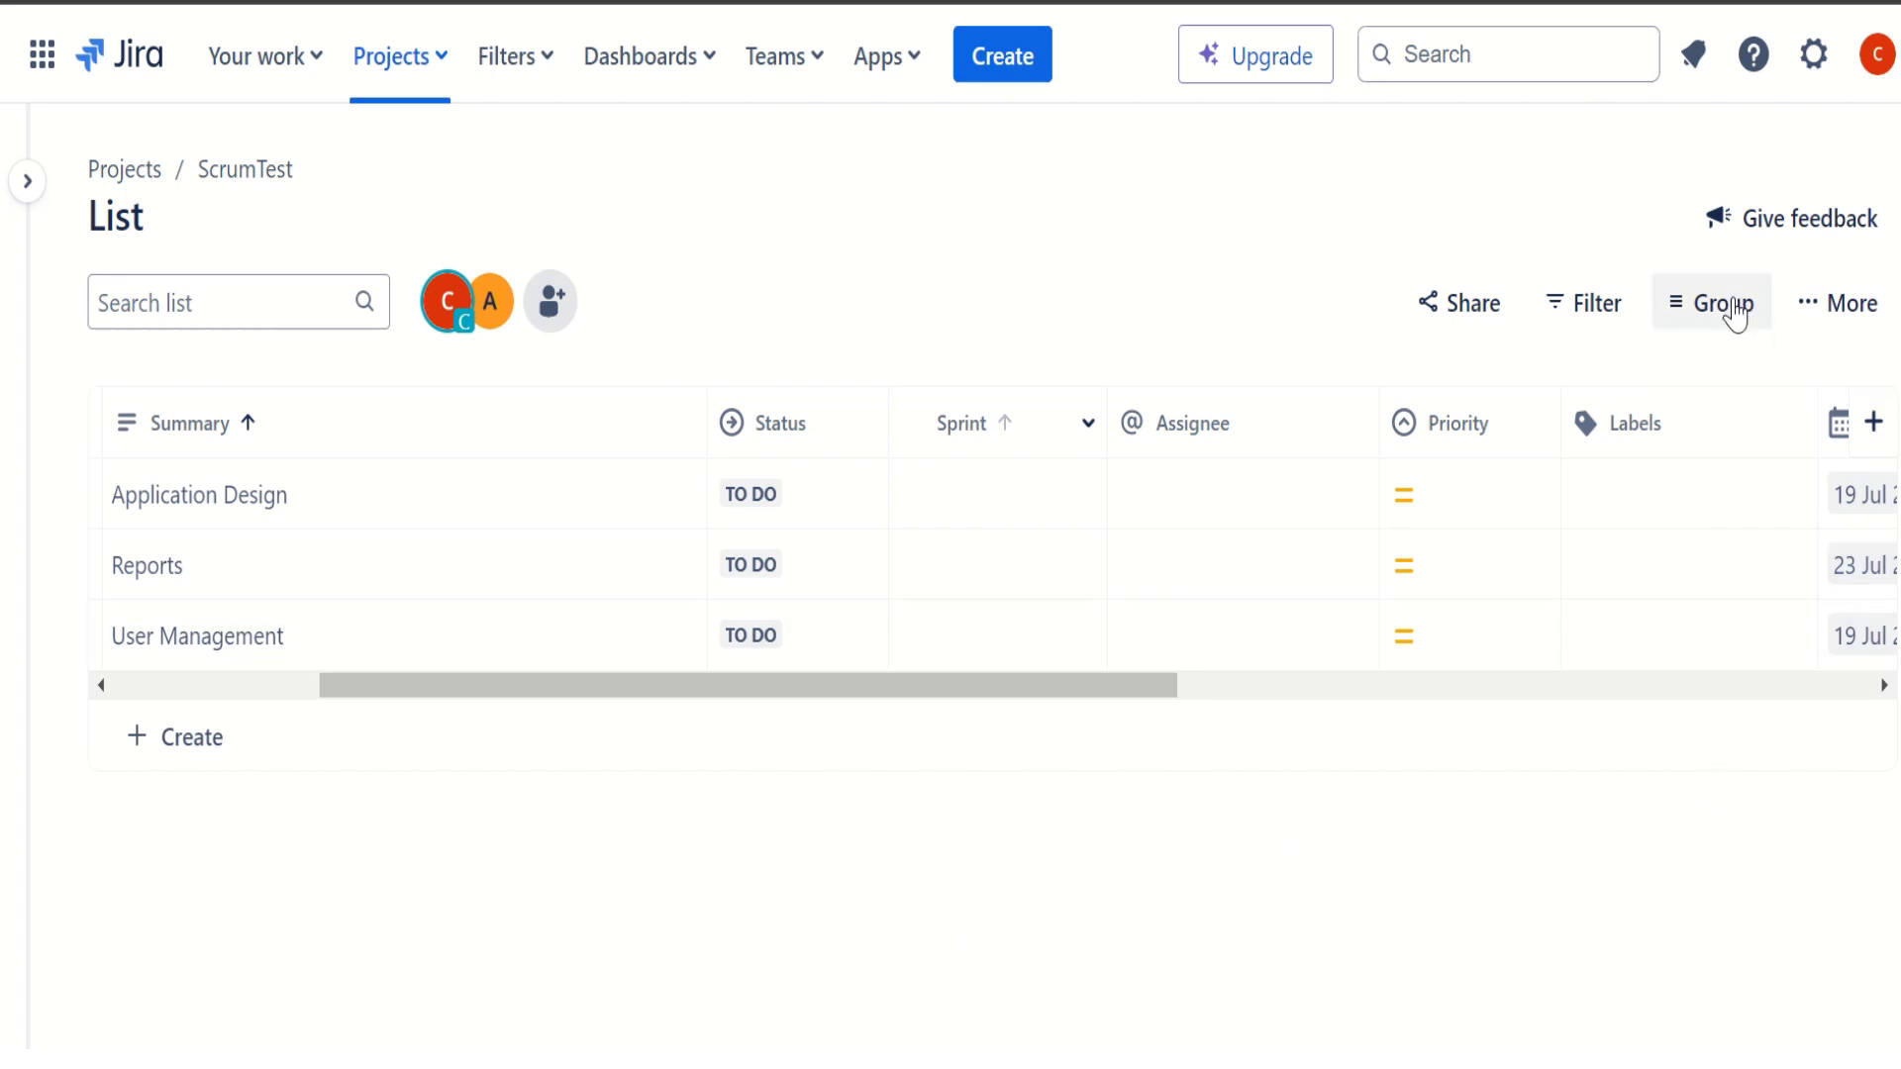
Group the list by Sprint and review the sprint groups.
{"action": "left_click", "coordinate": [1731, 315]}
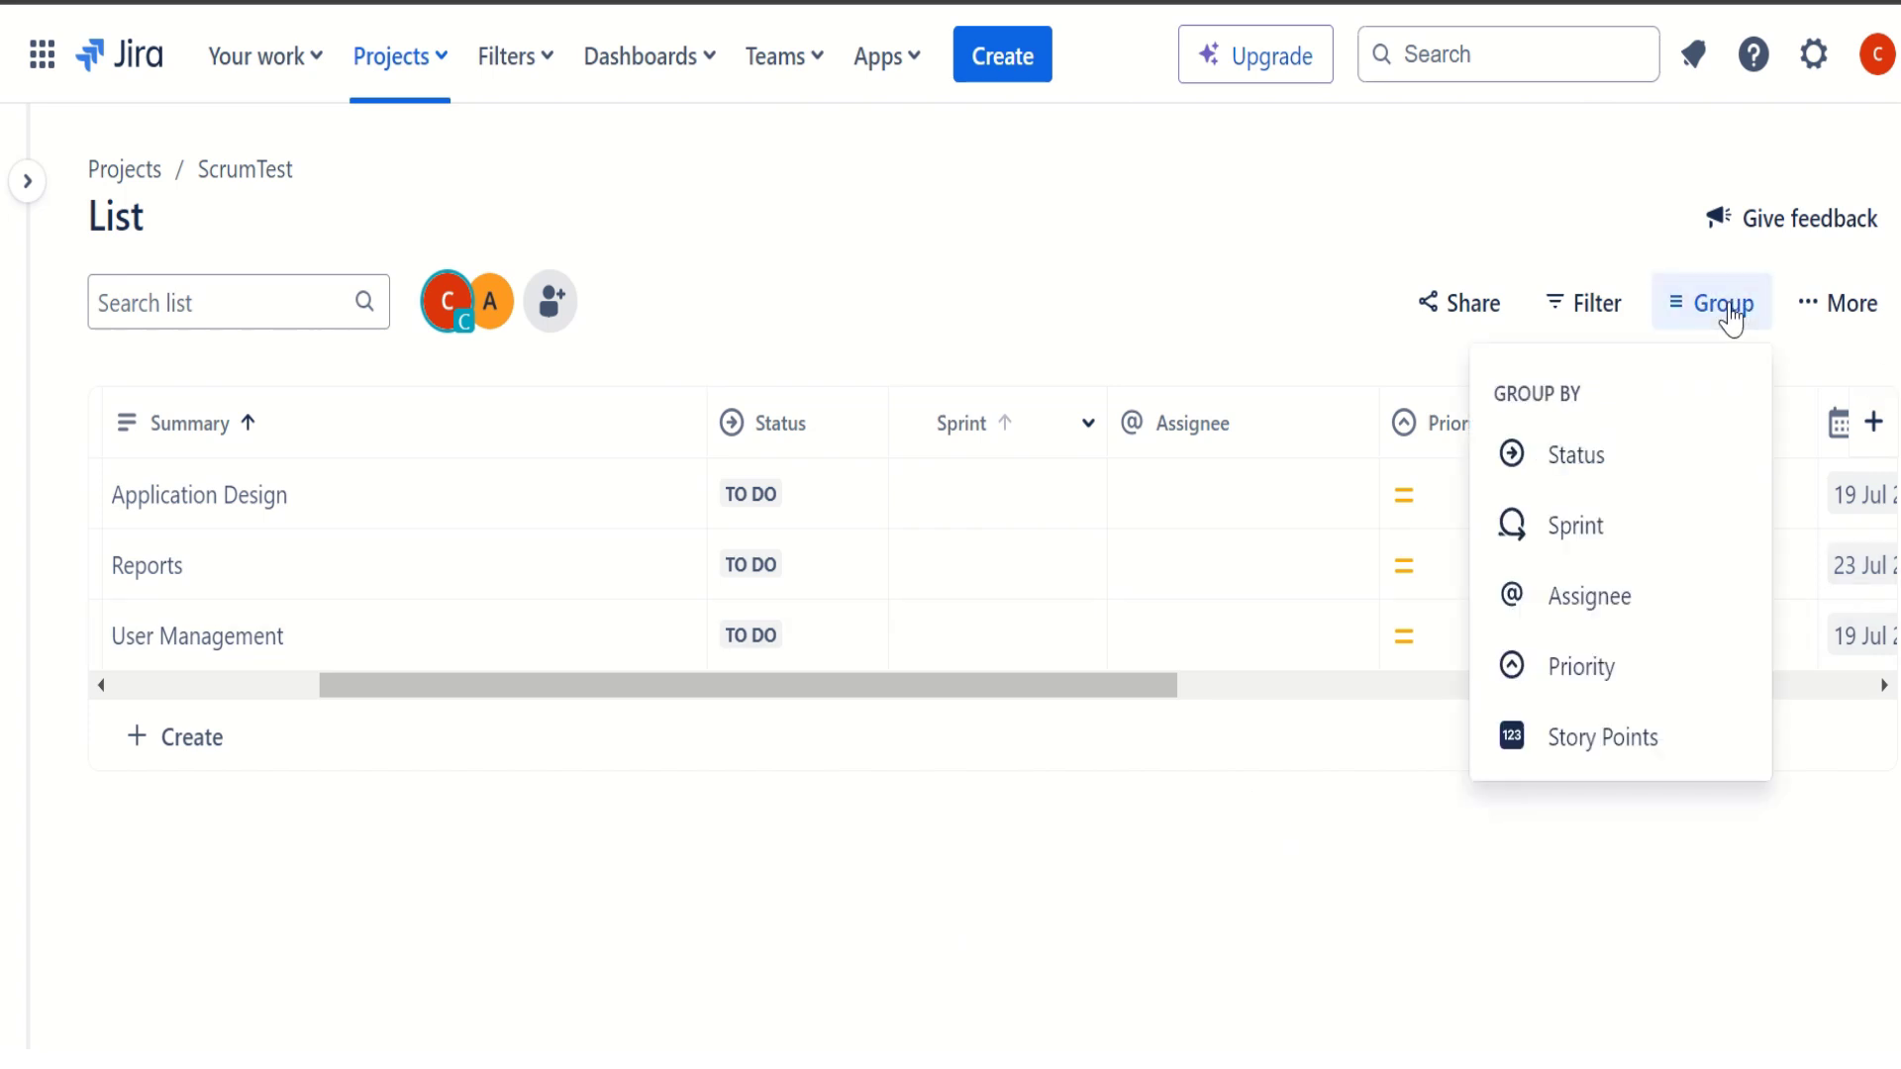
{"action": "left_click", "coordinate": [1590, 541]}
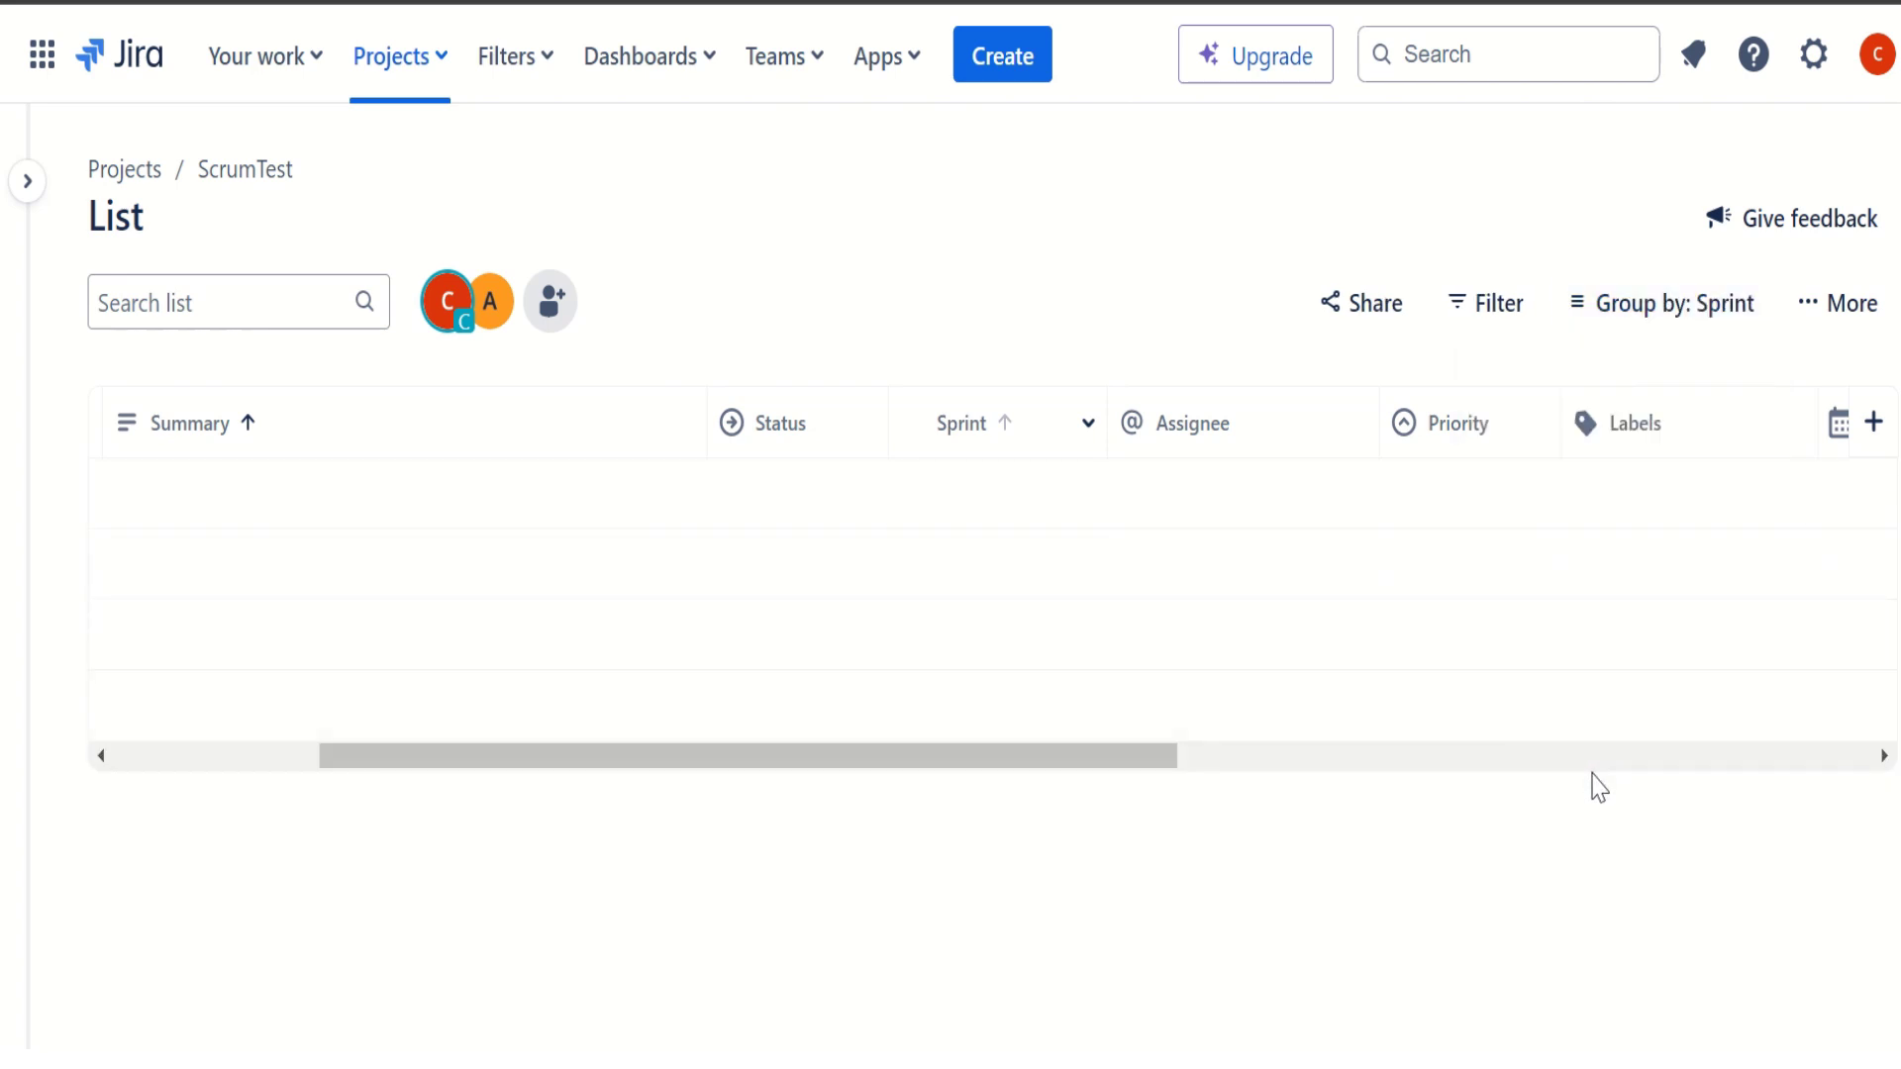
{"action": "left_click", "coordinate": [234, 756]}
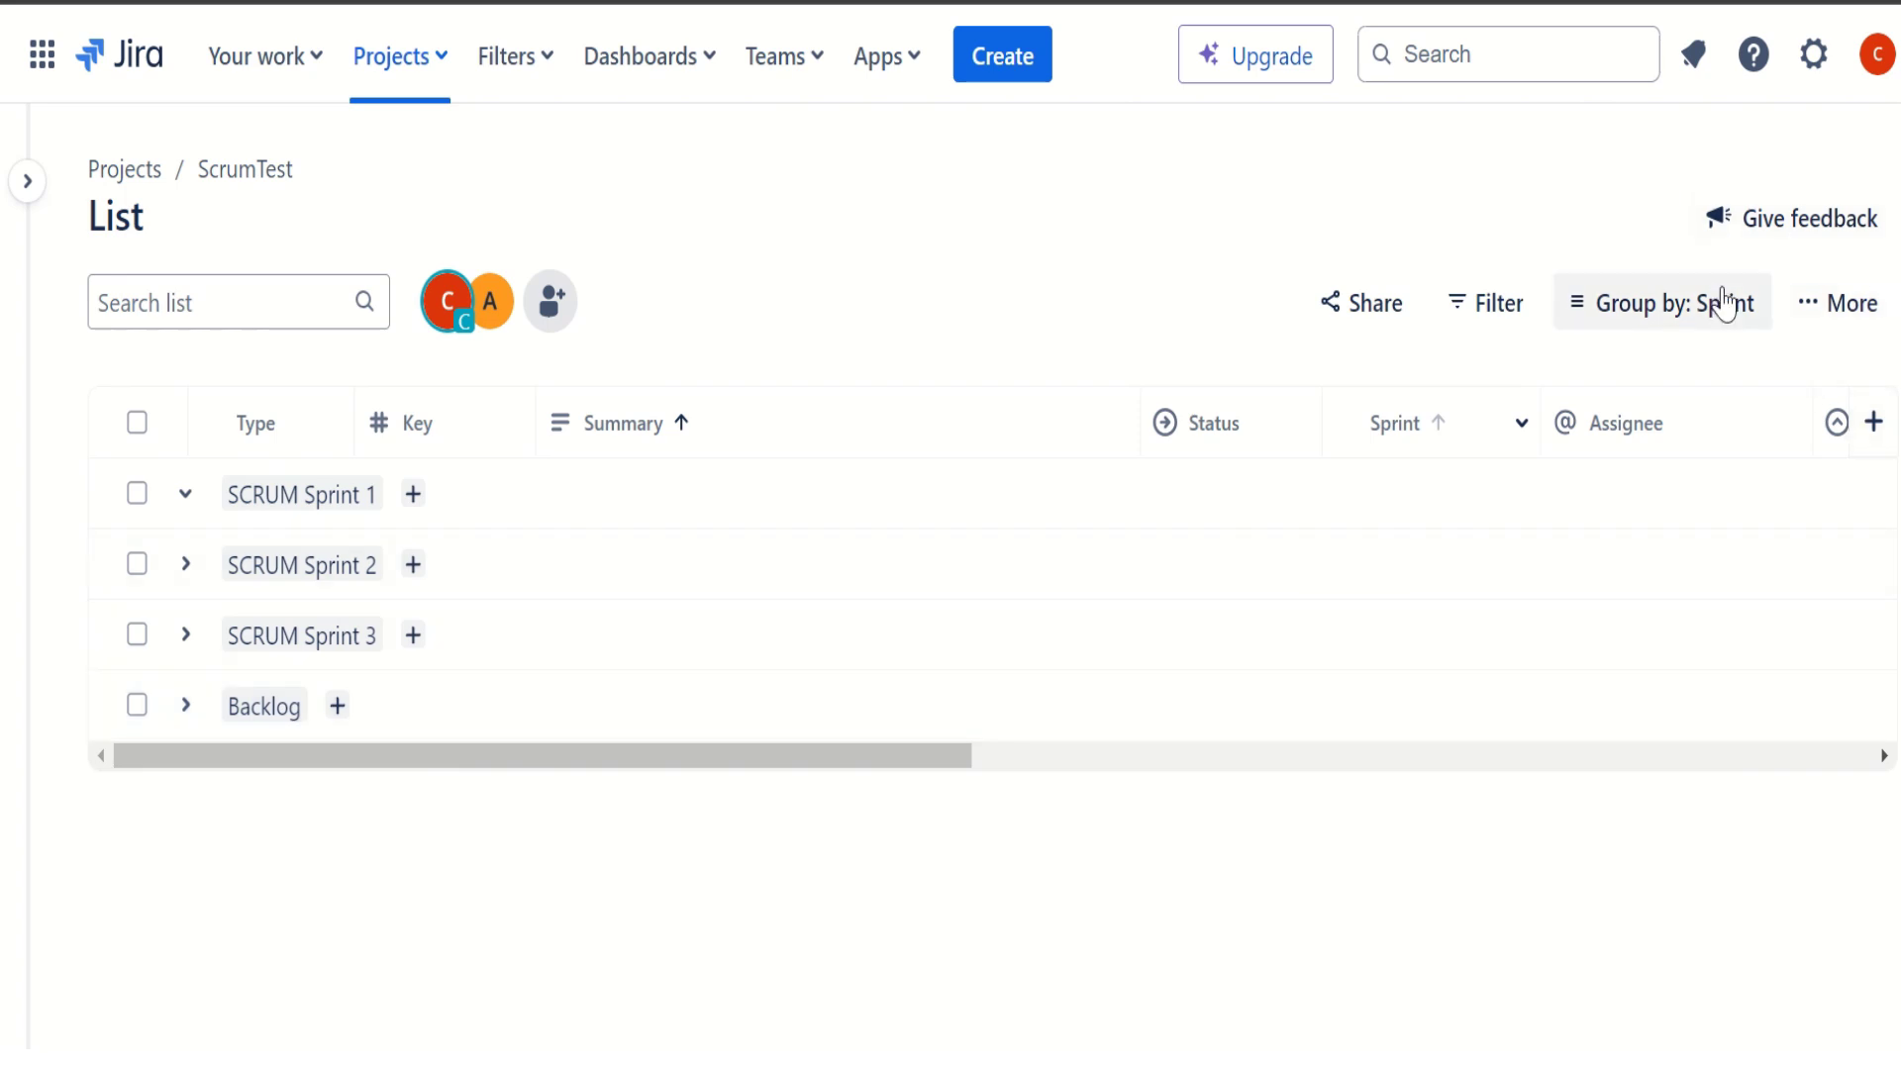
Clear the Sprint grouping so the three epics show ungrouped.
{"action": "left_click", "coordinate": [1723, 317]}
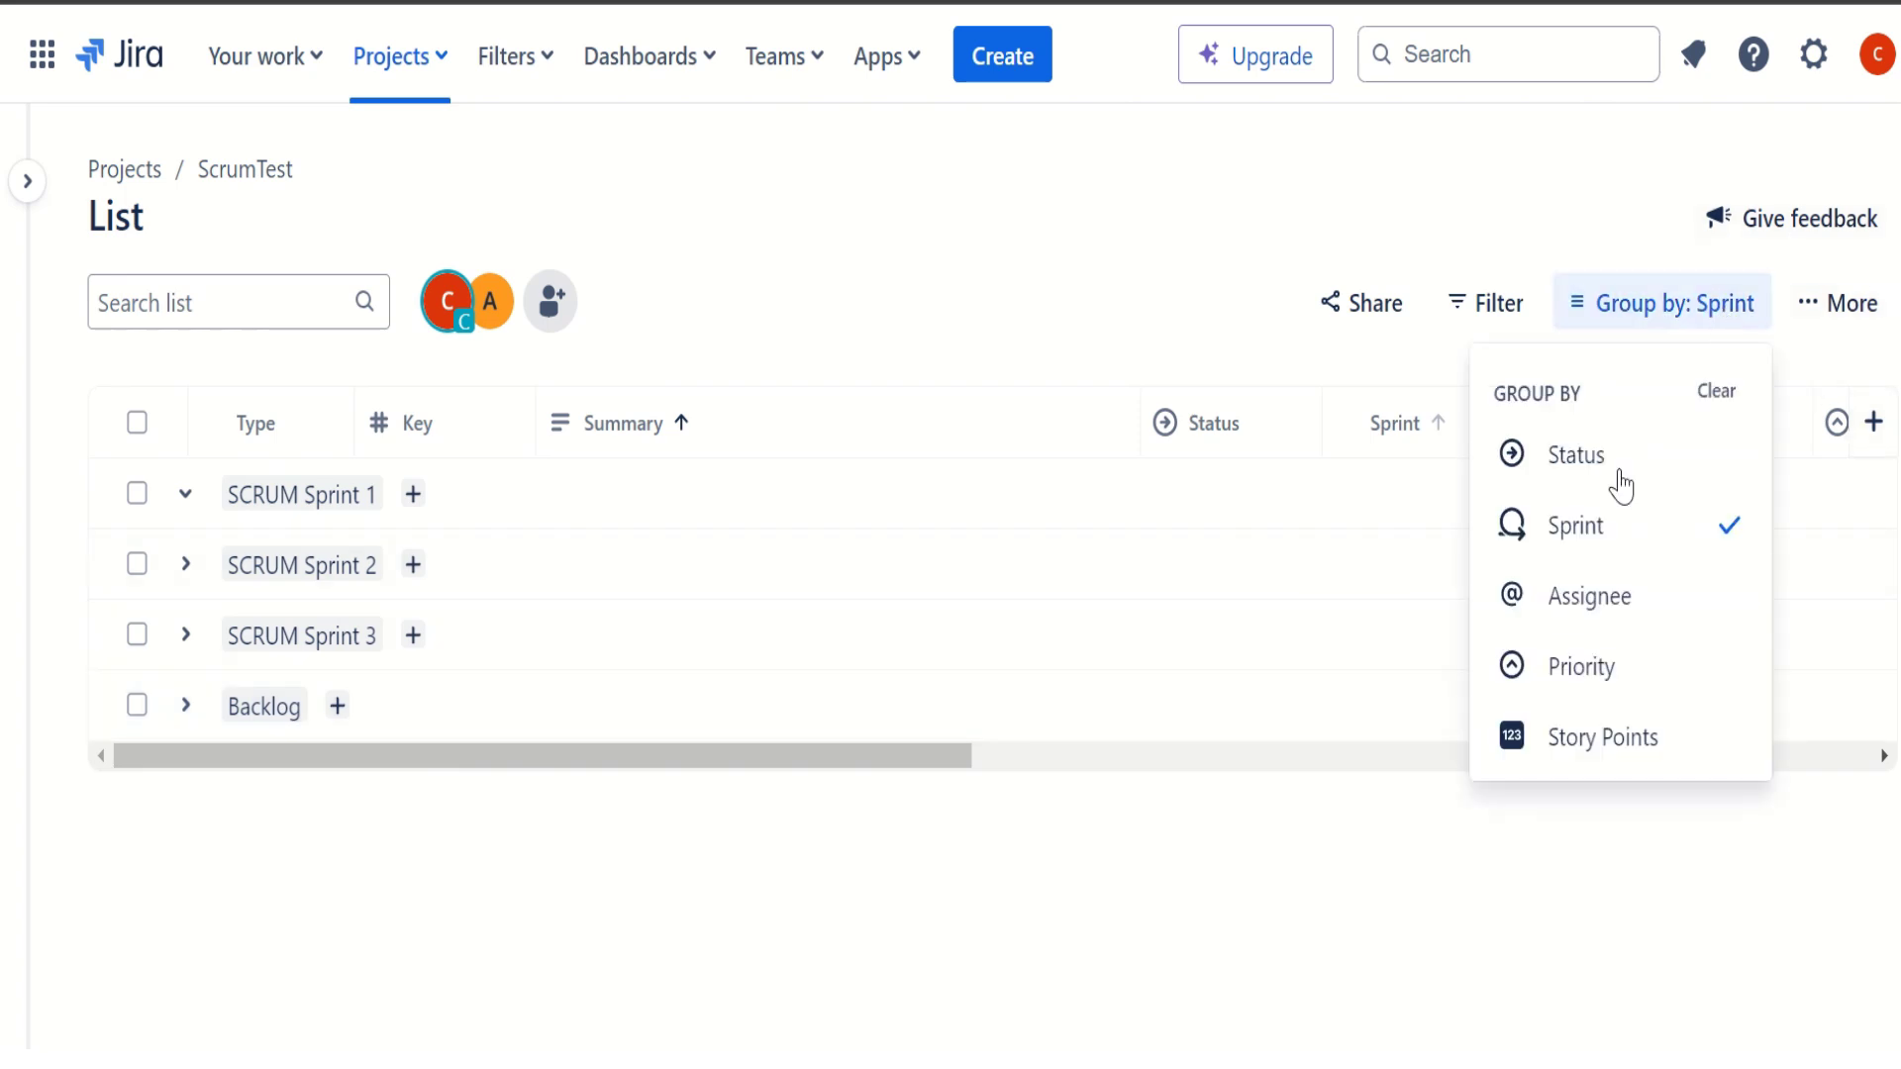
{"action": "left_click", "coordinate": [1716, 394]}
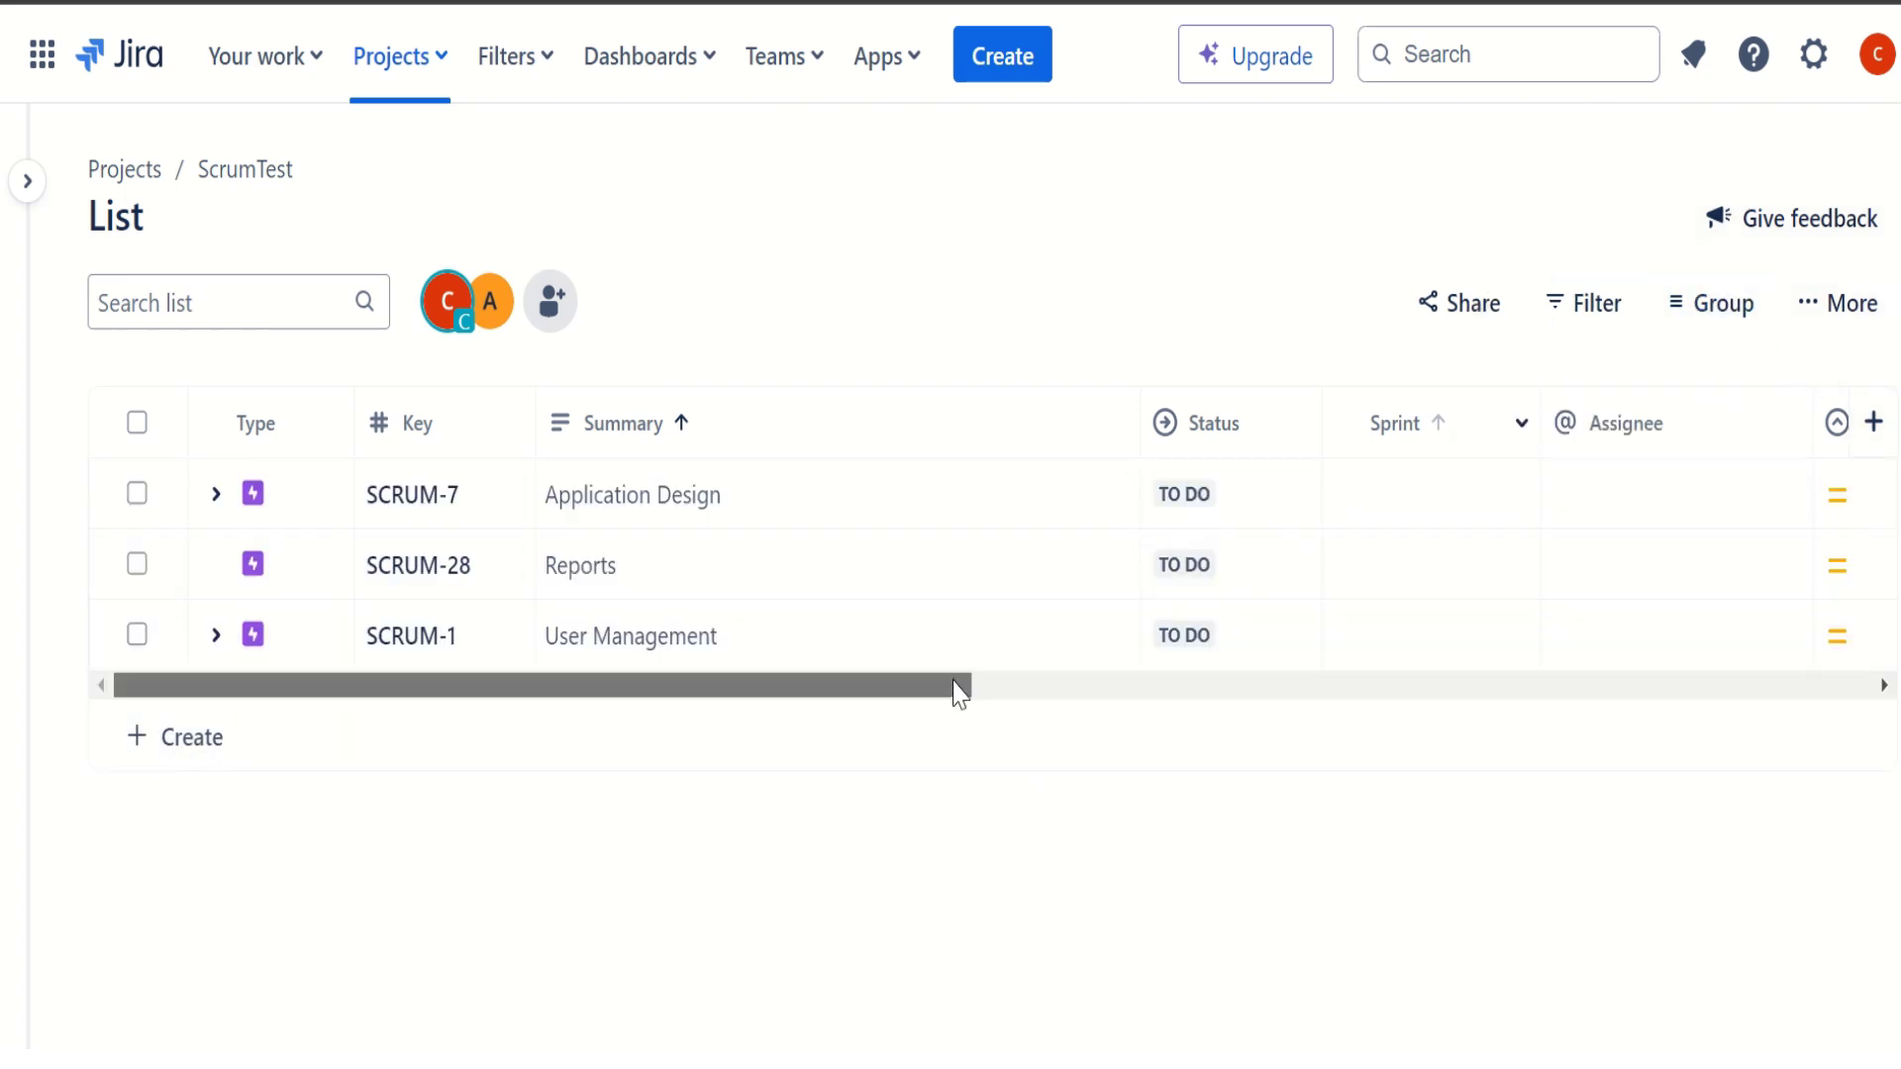
{"action": "left_click_drag", "start_coordinate": [960, 683], "coordinate": [1082, 729]}
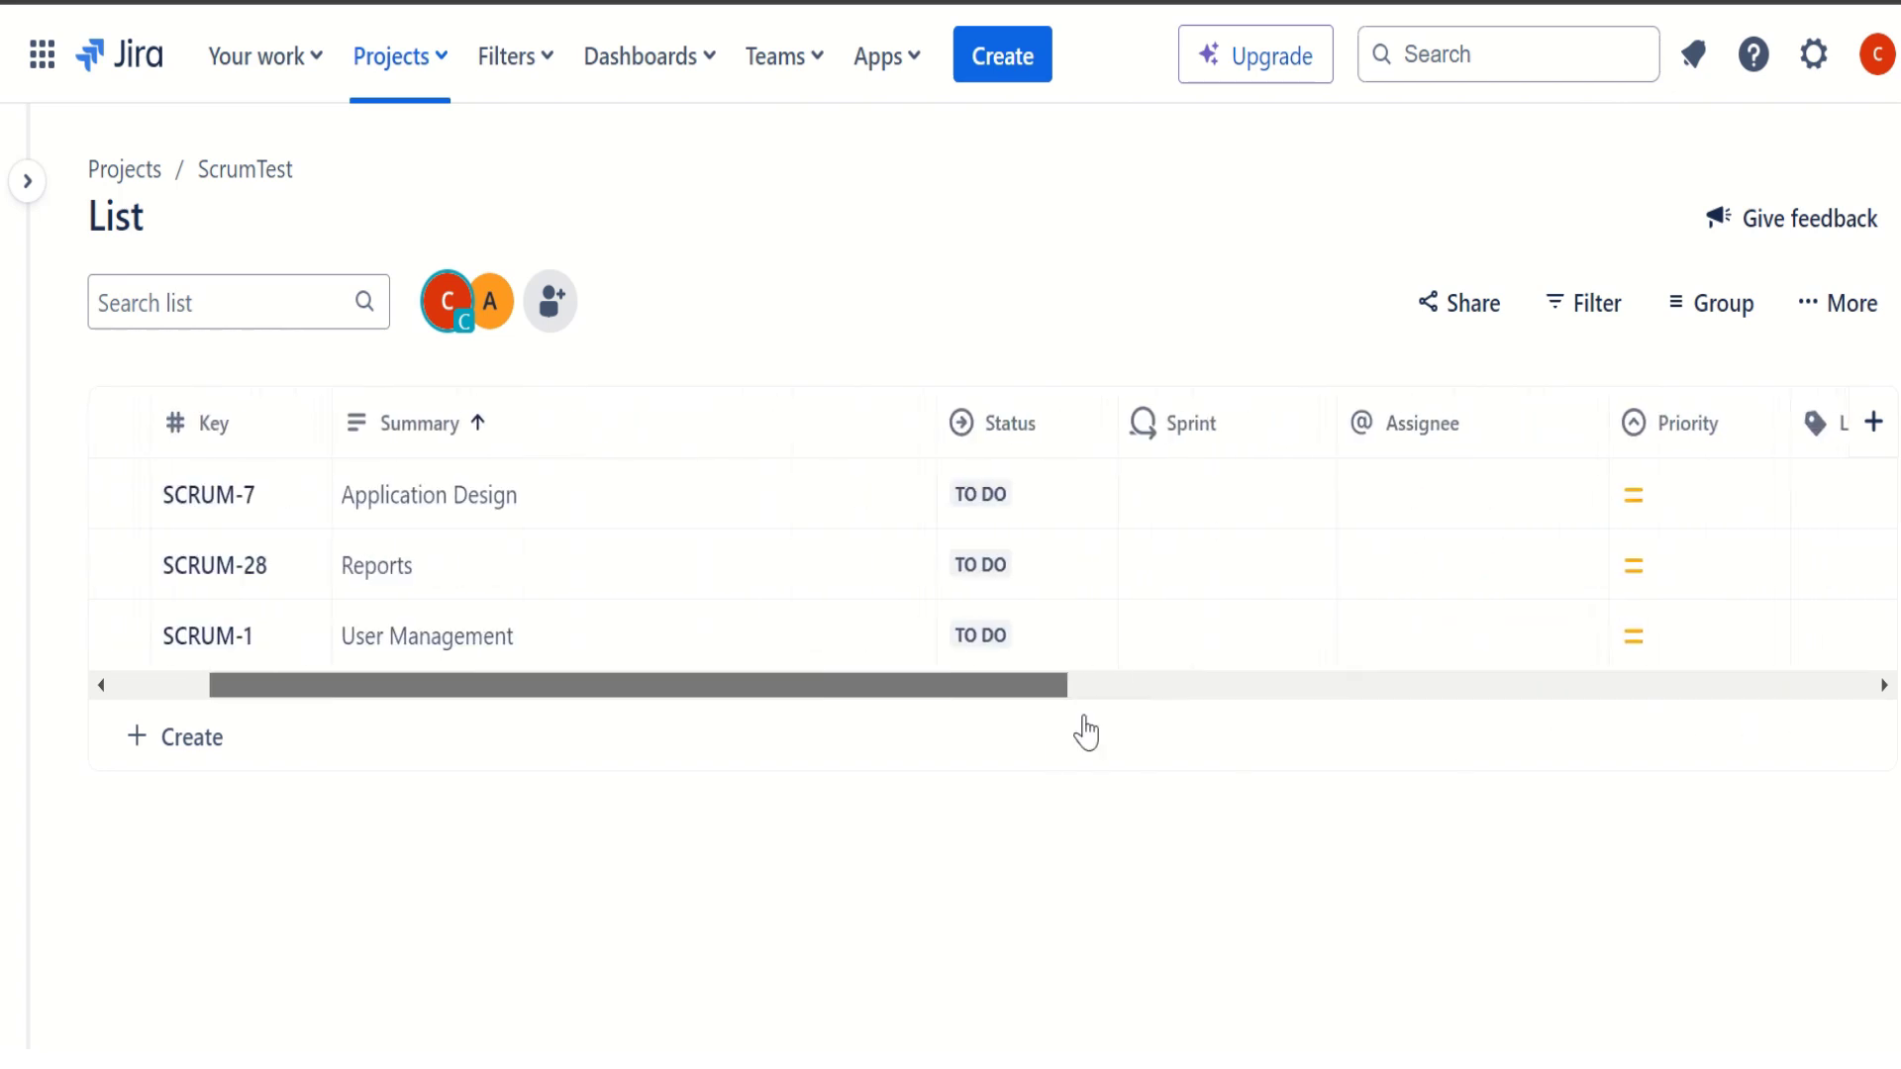
{"action": "left_click", "coordinate": [1727, 319]}
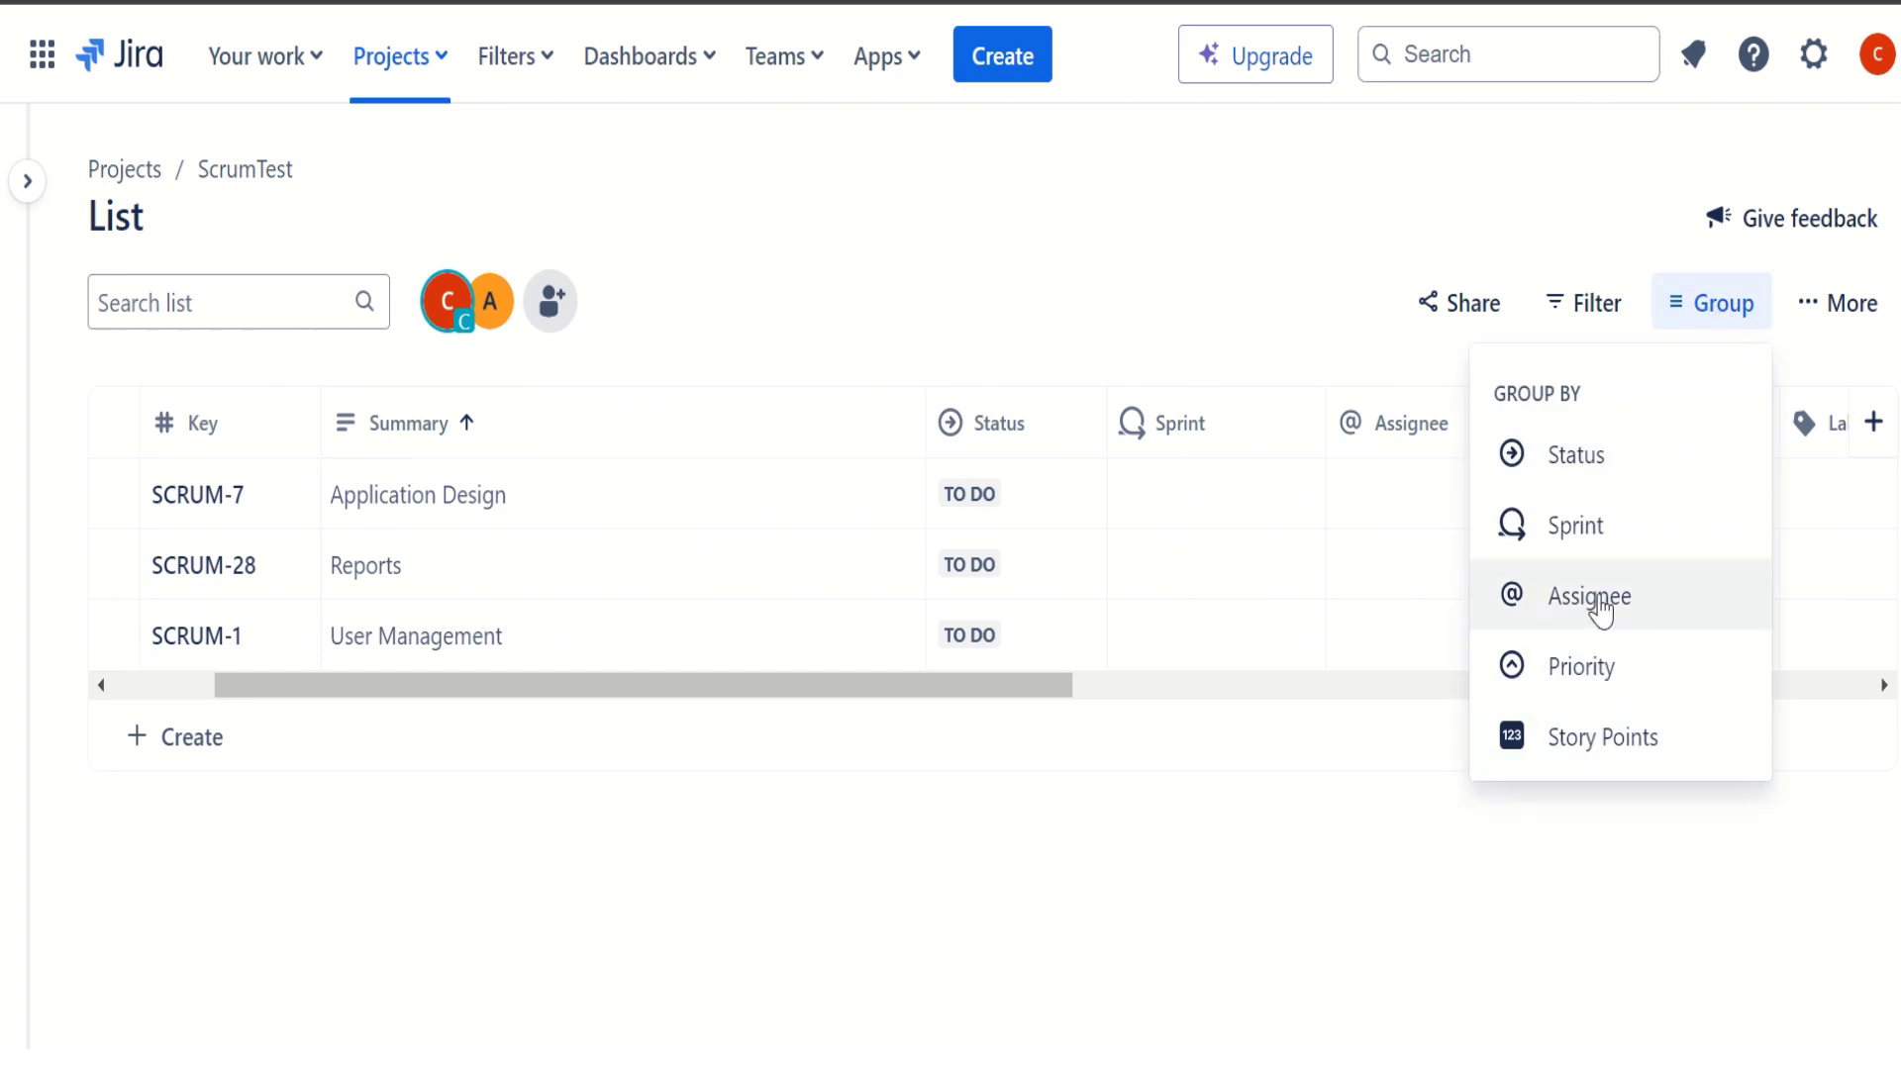
Group the list by Story Points, review the point groups, then clear that grouping.
{"action": "left_click", "coordinate": [1590, 750]}
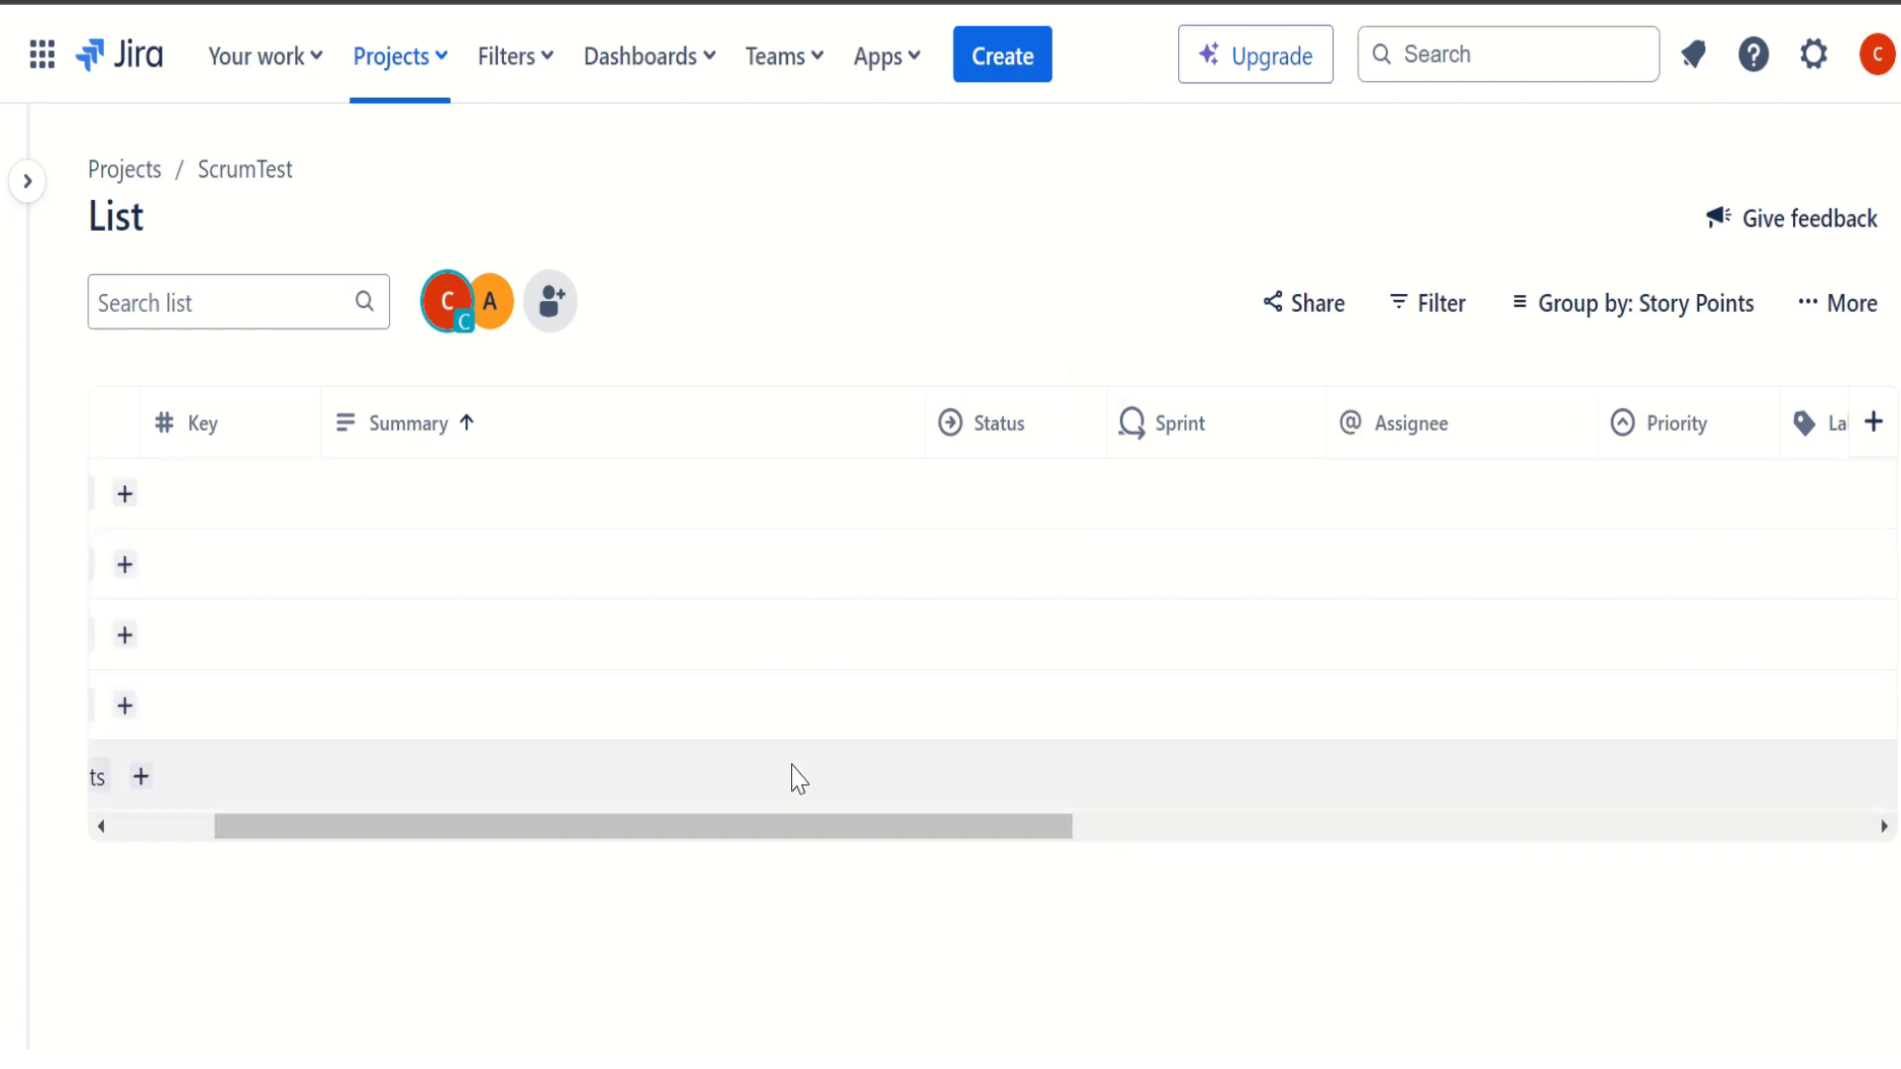
{"action": "left_click", "coordinate": [153, 832]}
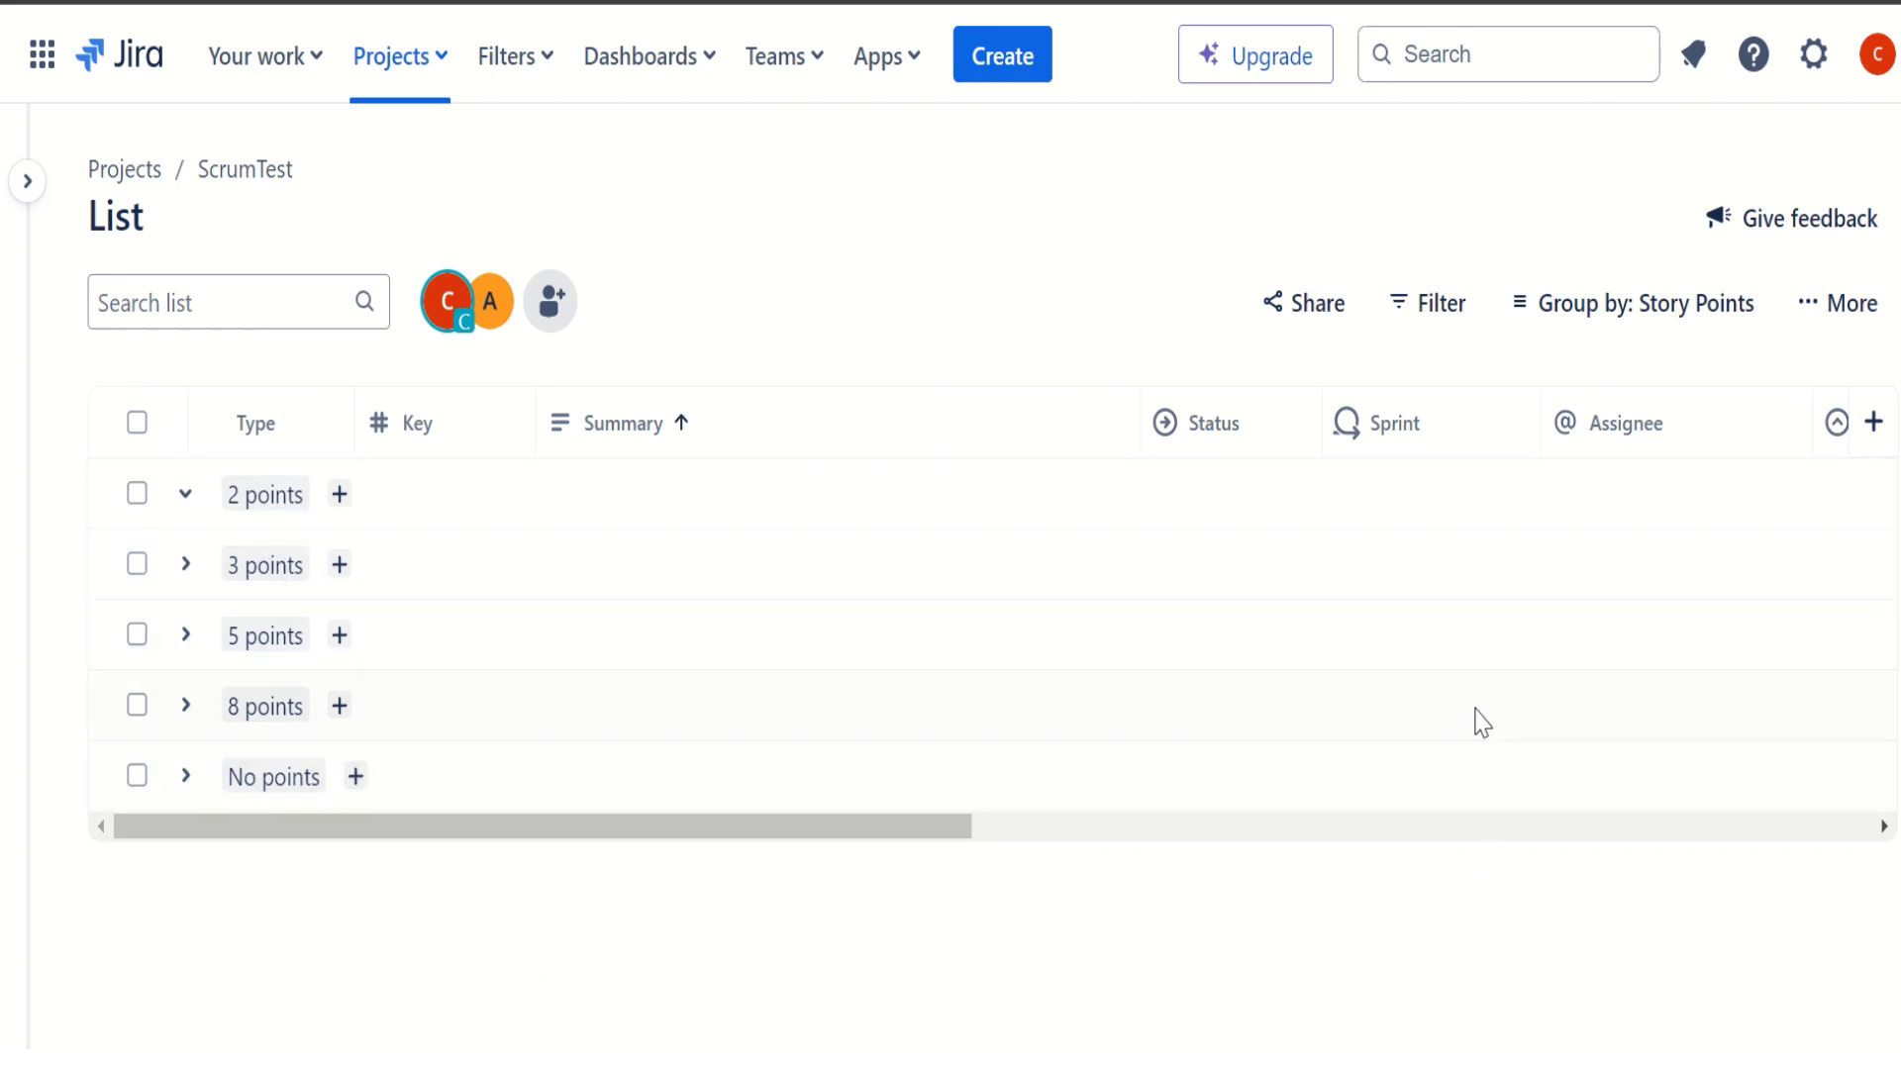
{"action": "left_click", "coordinate": [1719, 308]}
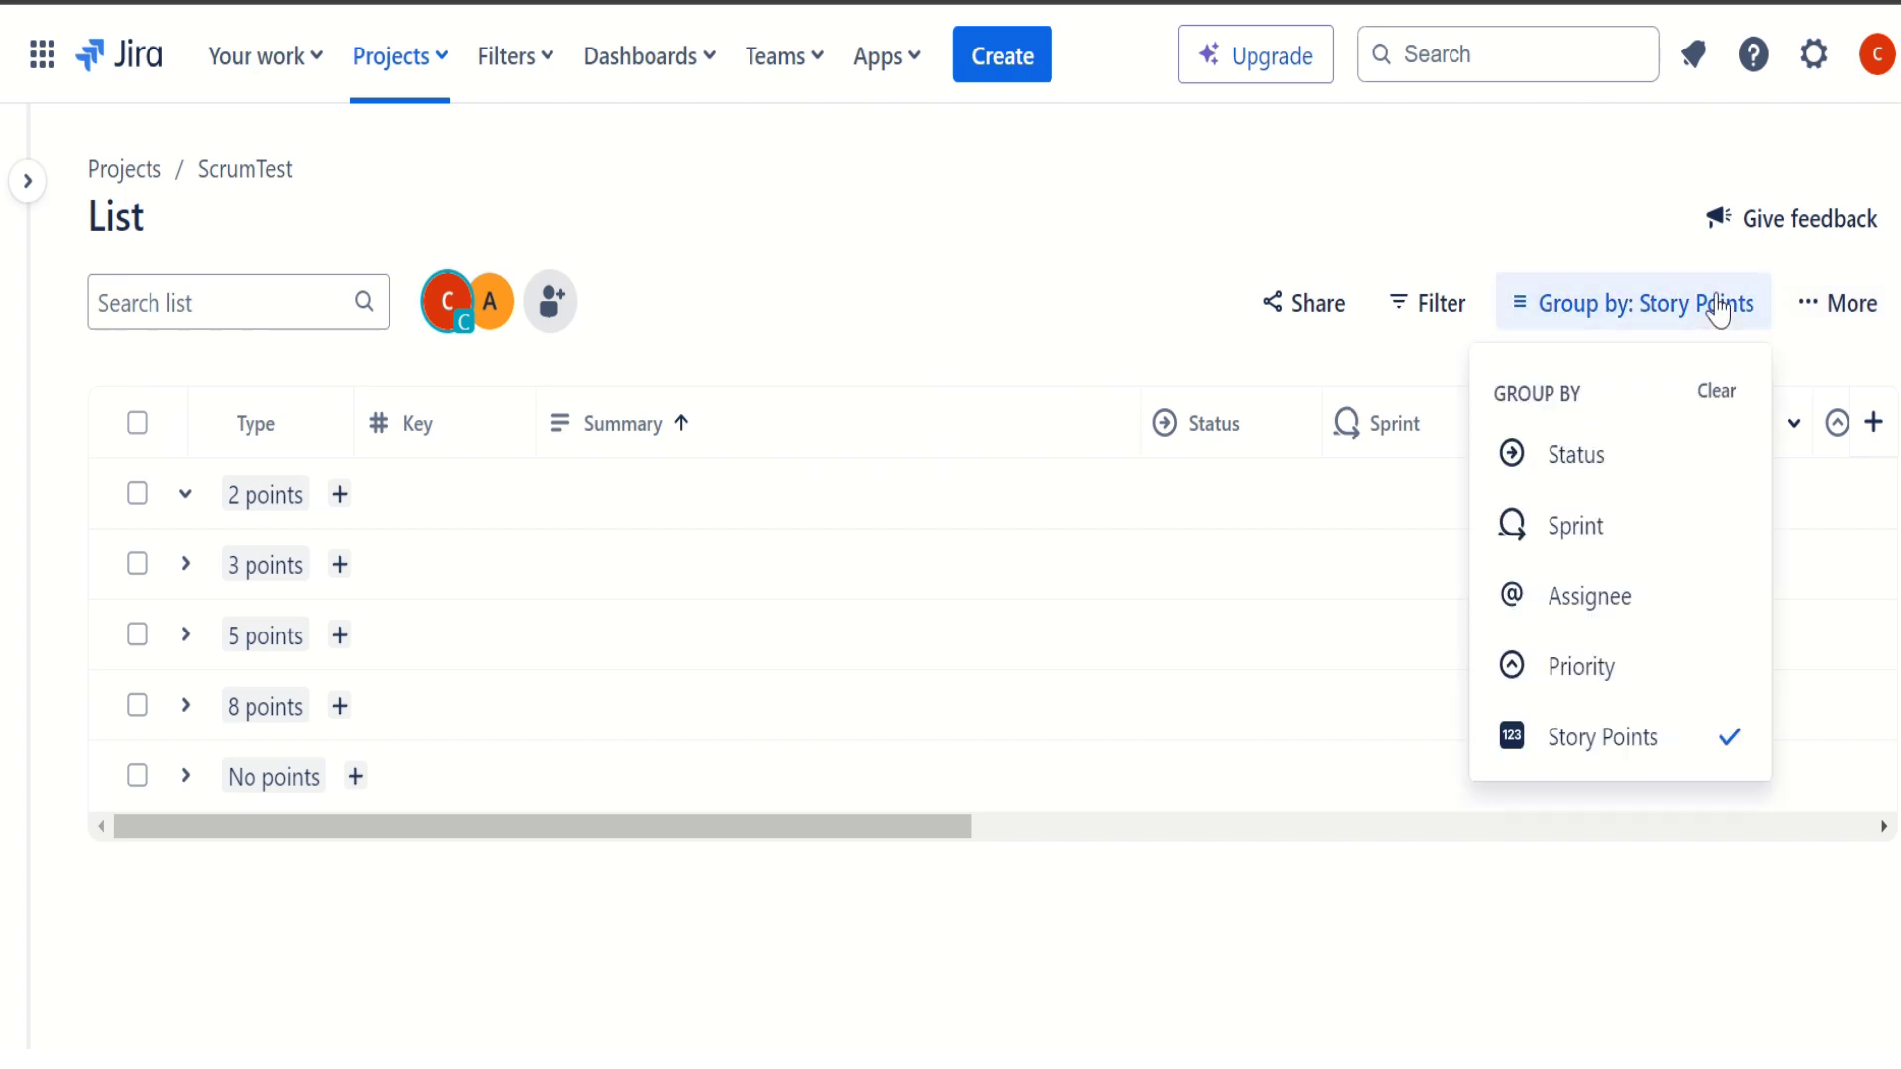
{"action": "left_click", "coordinate": [1655, 750]}
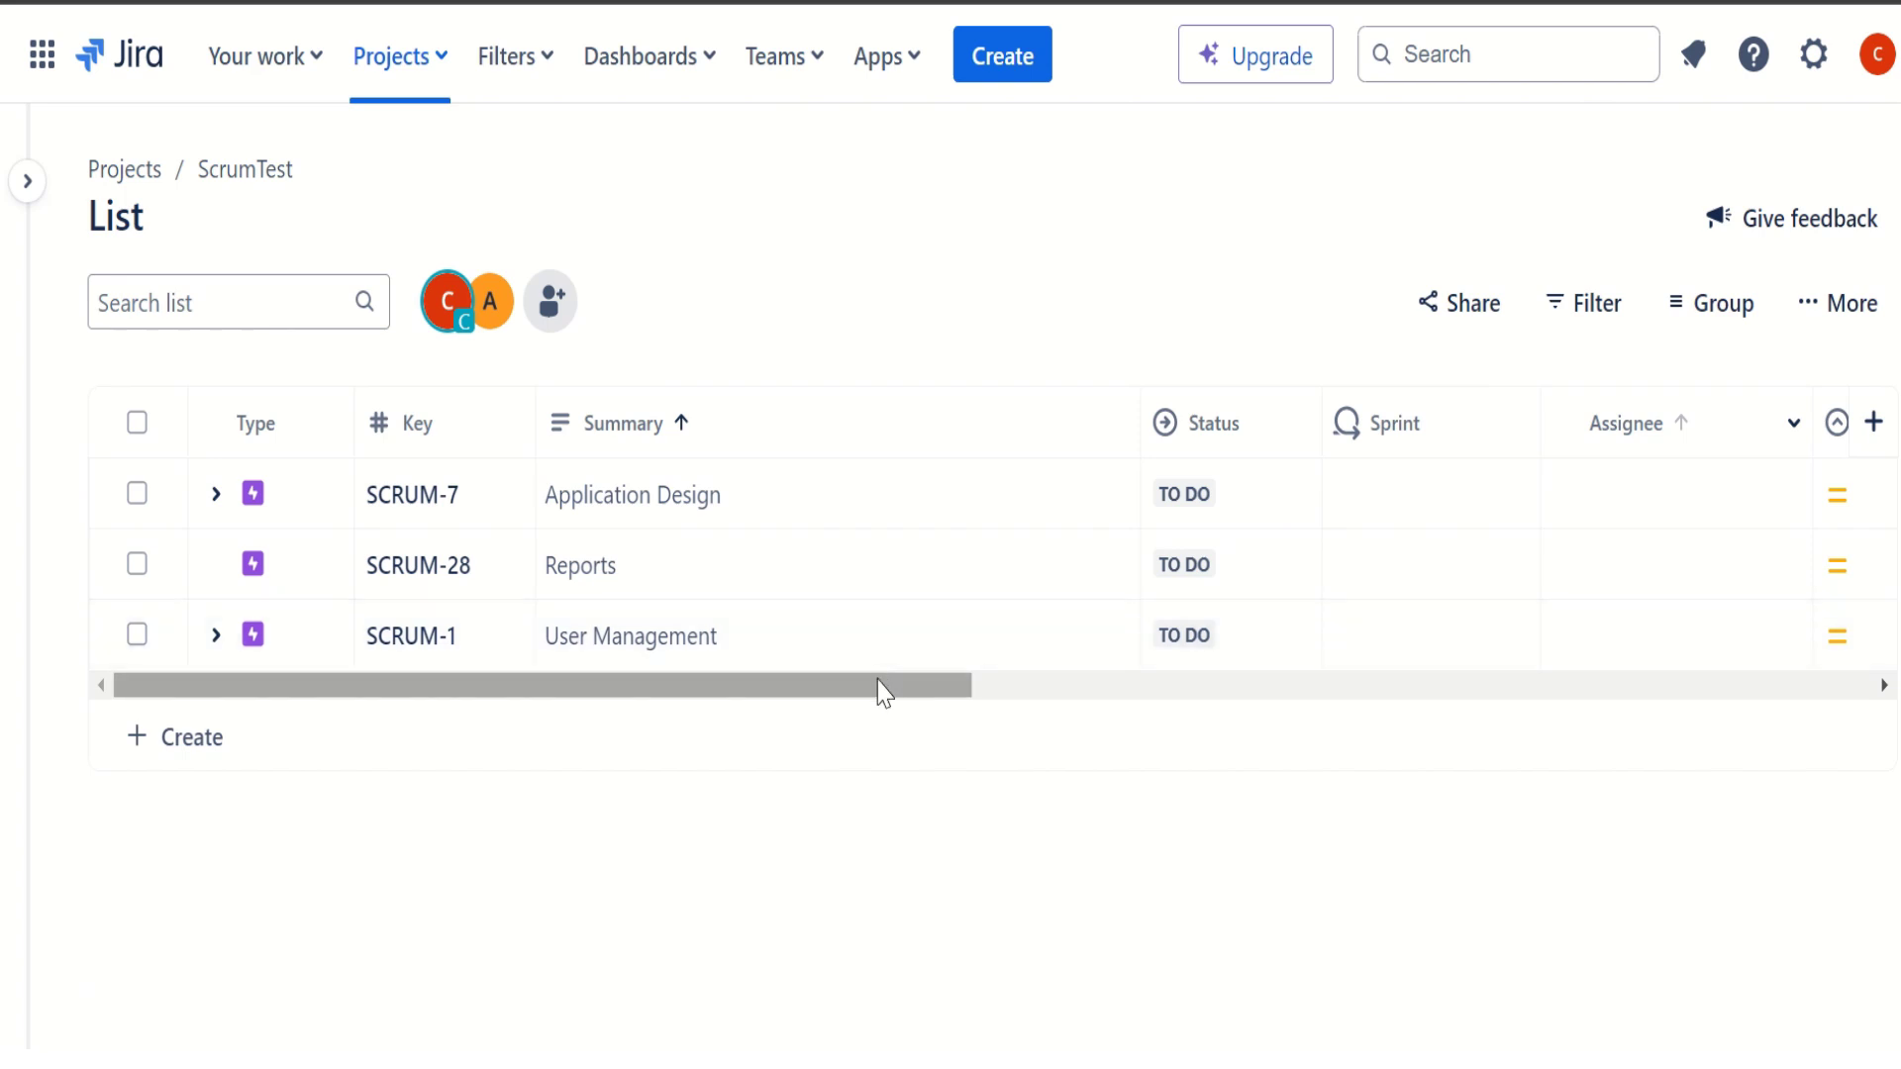
{"action": "left_click_drag", "start_coordinate": [881, 687], "coordinate": [965, 706]}
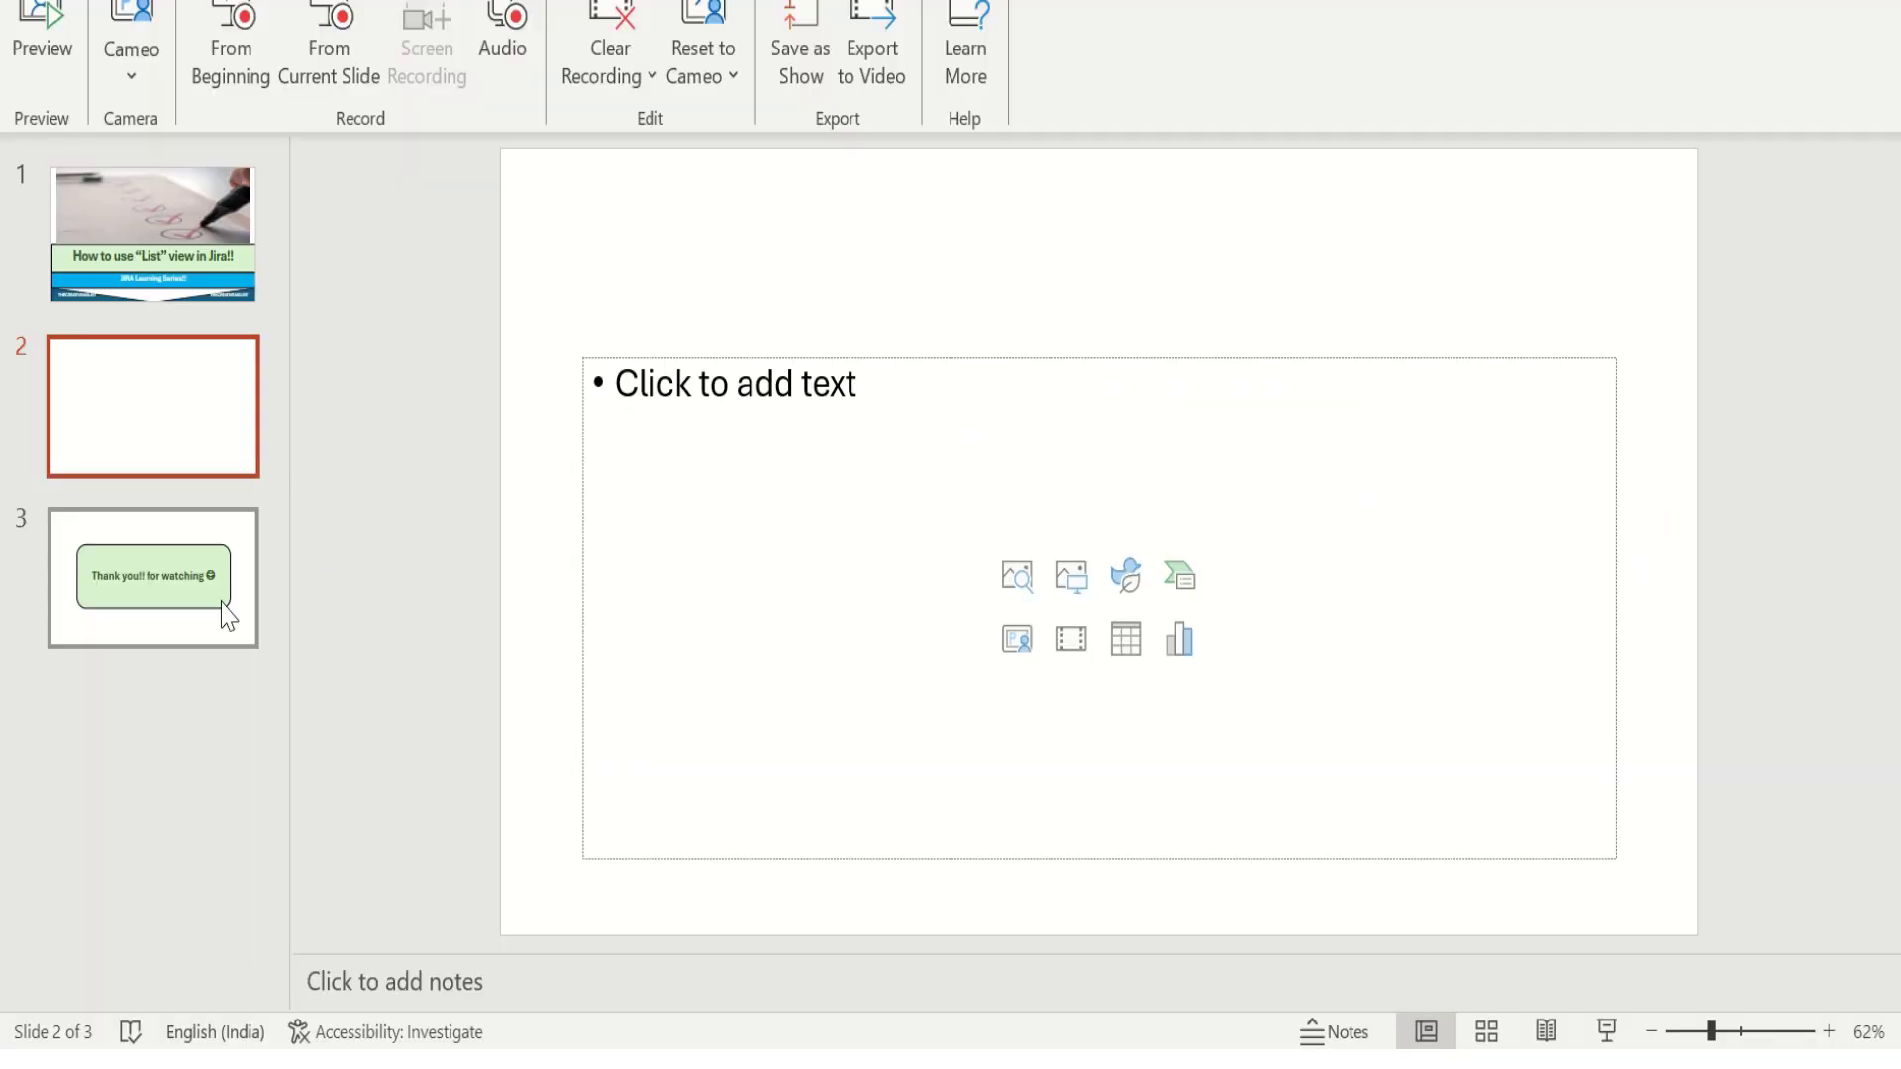
Show slide 3 in PowerPoint, the closing 'Thank you!! for watching' slide.
{"action": "left_click", "coordinate": [222, 614]}
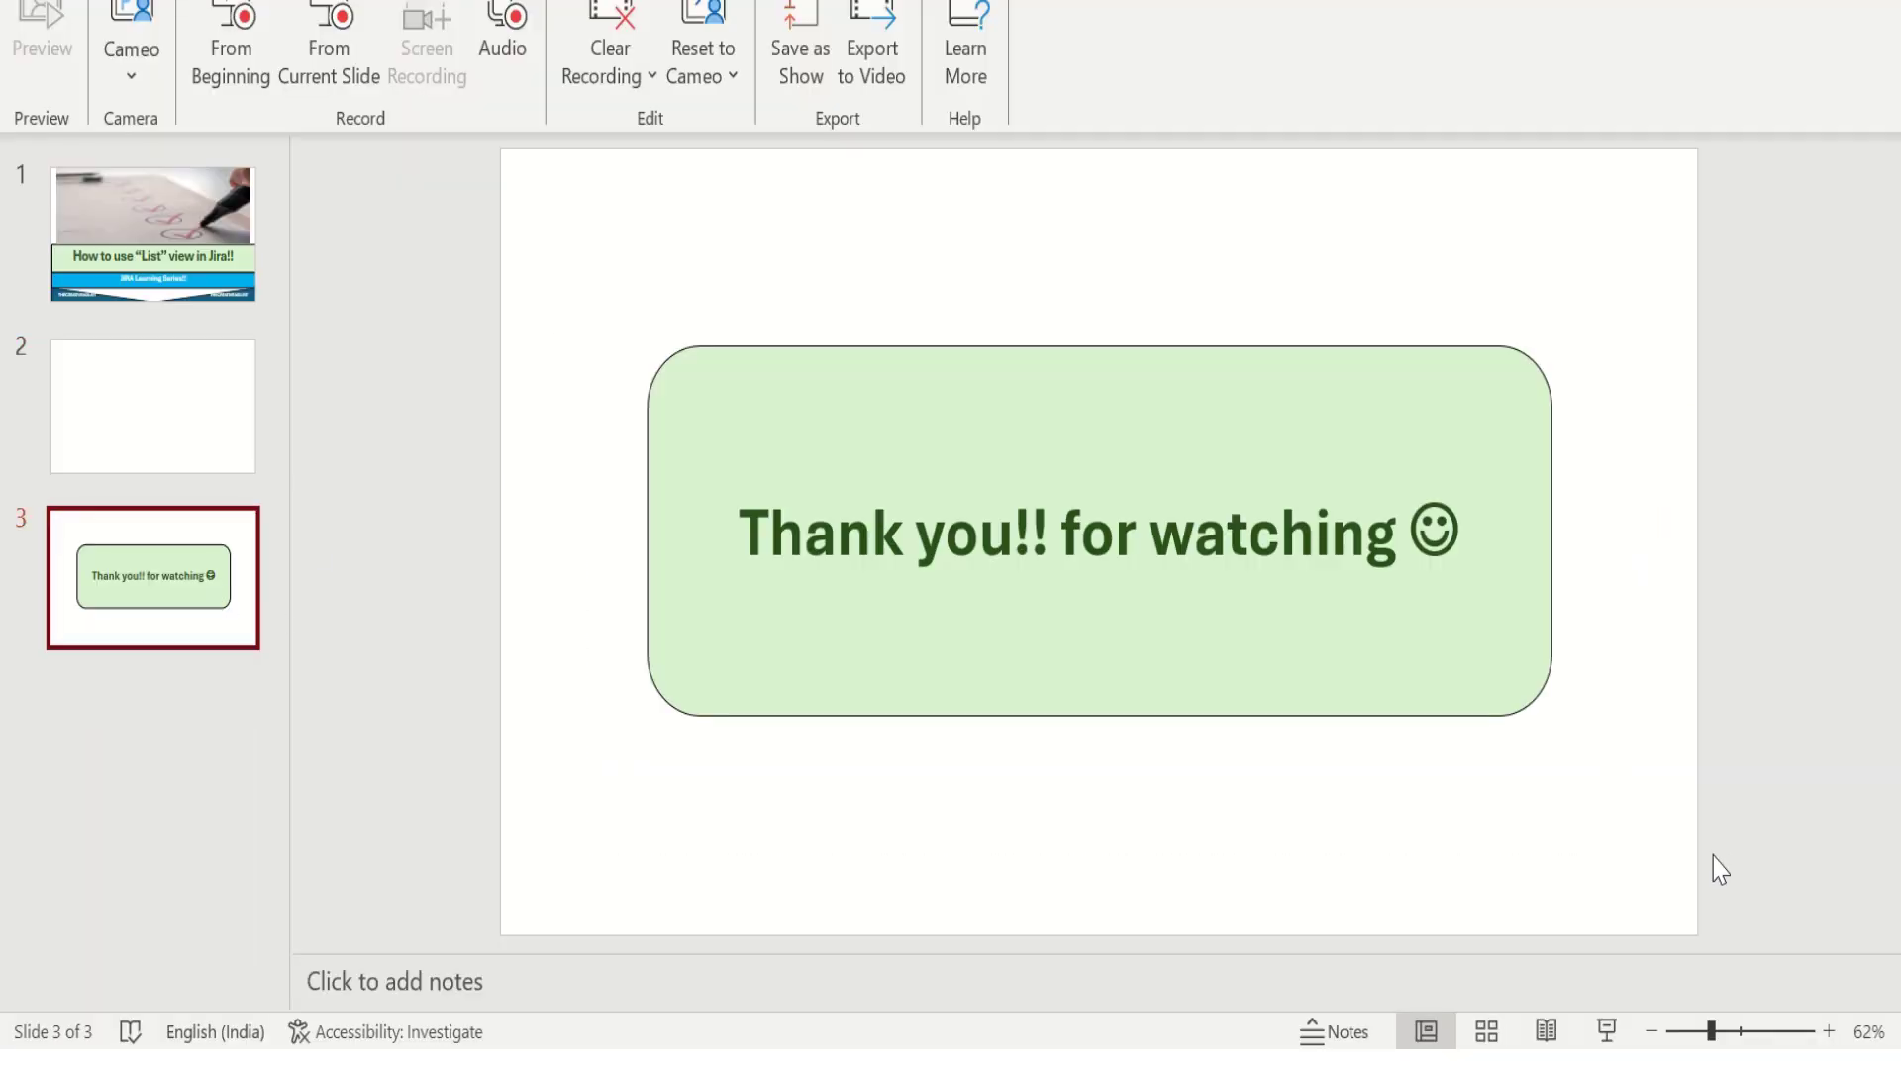